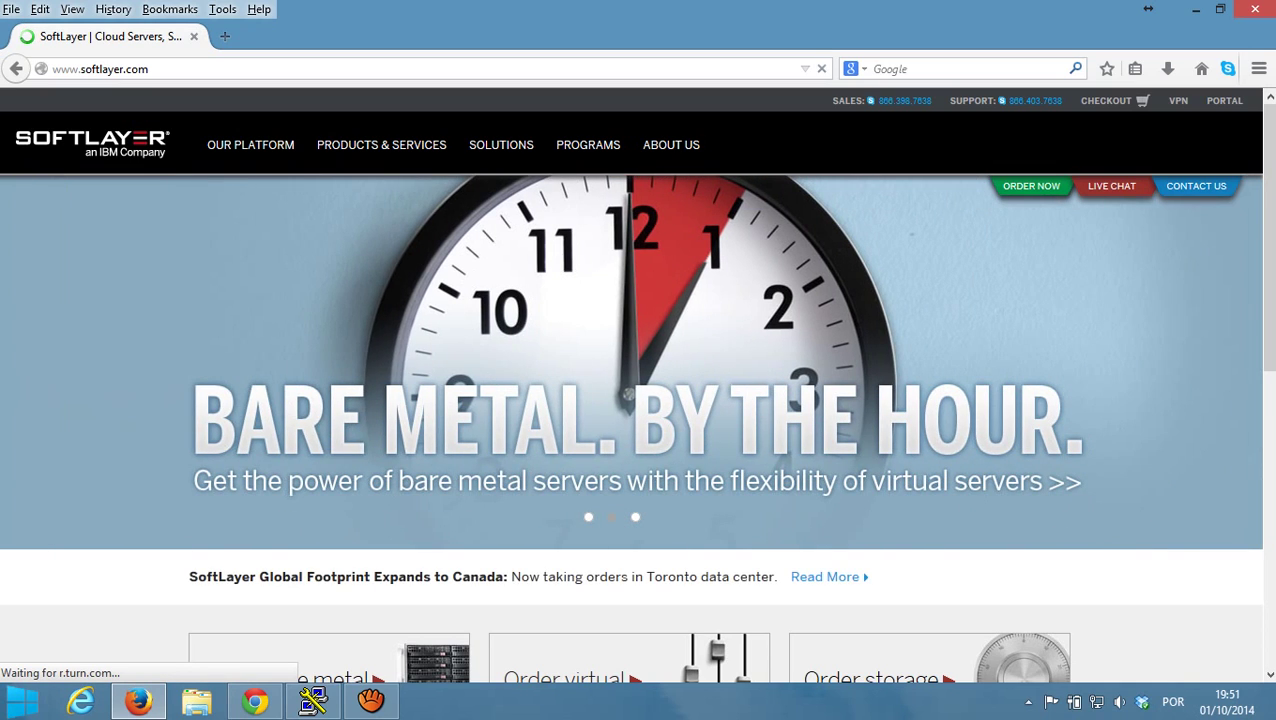
- Show the PRODUCTS & SERVICES mega menu on softlayer.com, including Servers and Virtual Servers
mouse_move(381, 145)
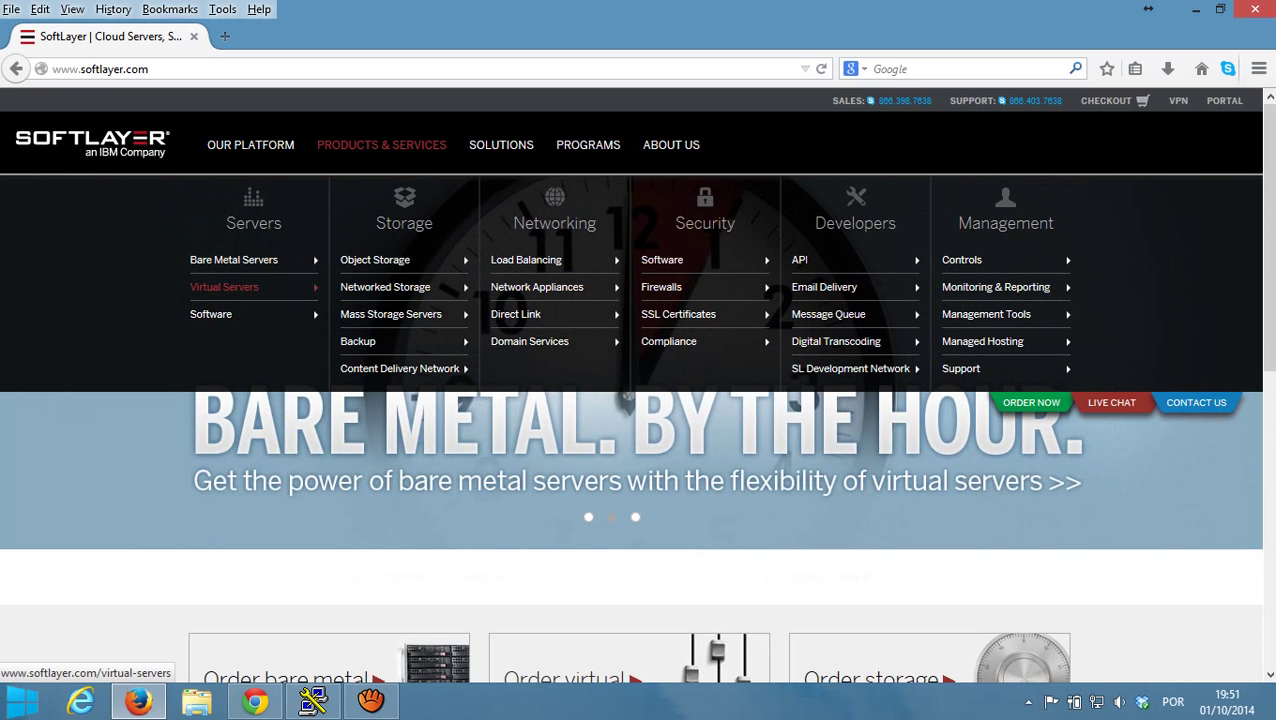
- Open Virtual Servers, estimate 2 cores and 2GB RAM, and start the $55.20/month order
left_click(224, 287)
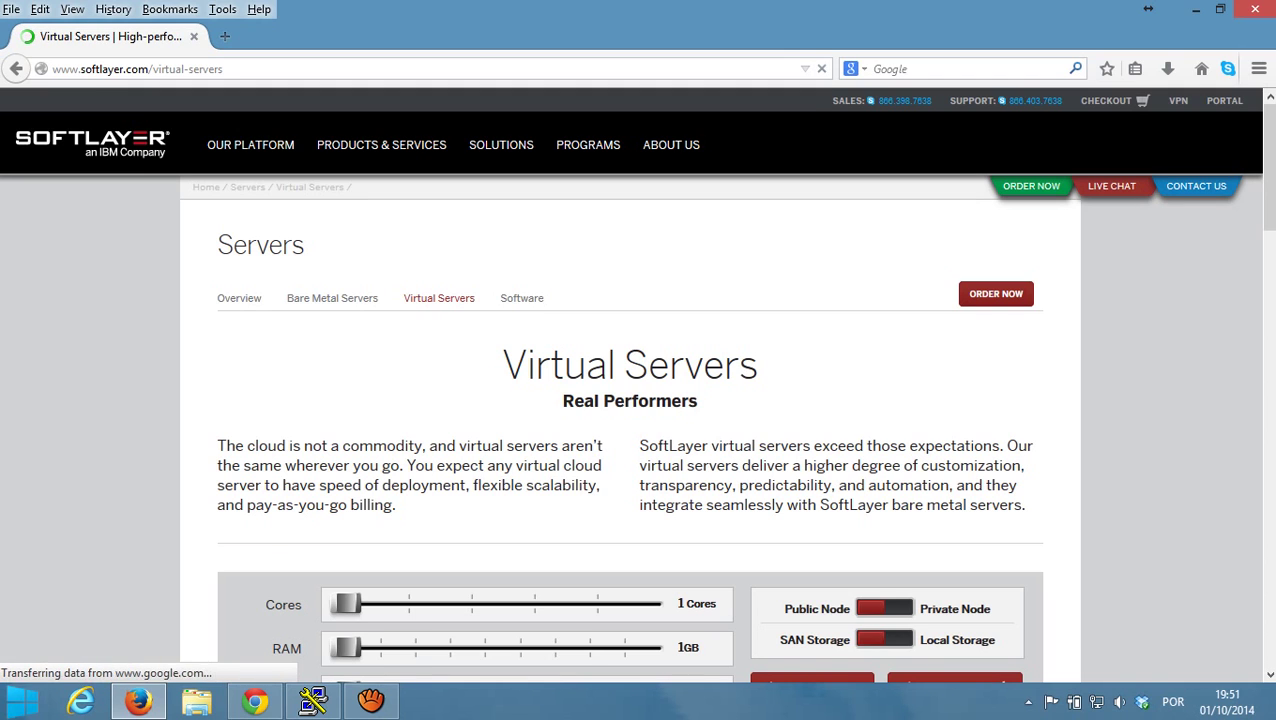
scroll(630, 400, "down", 2)
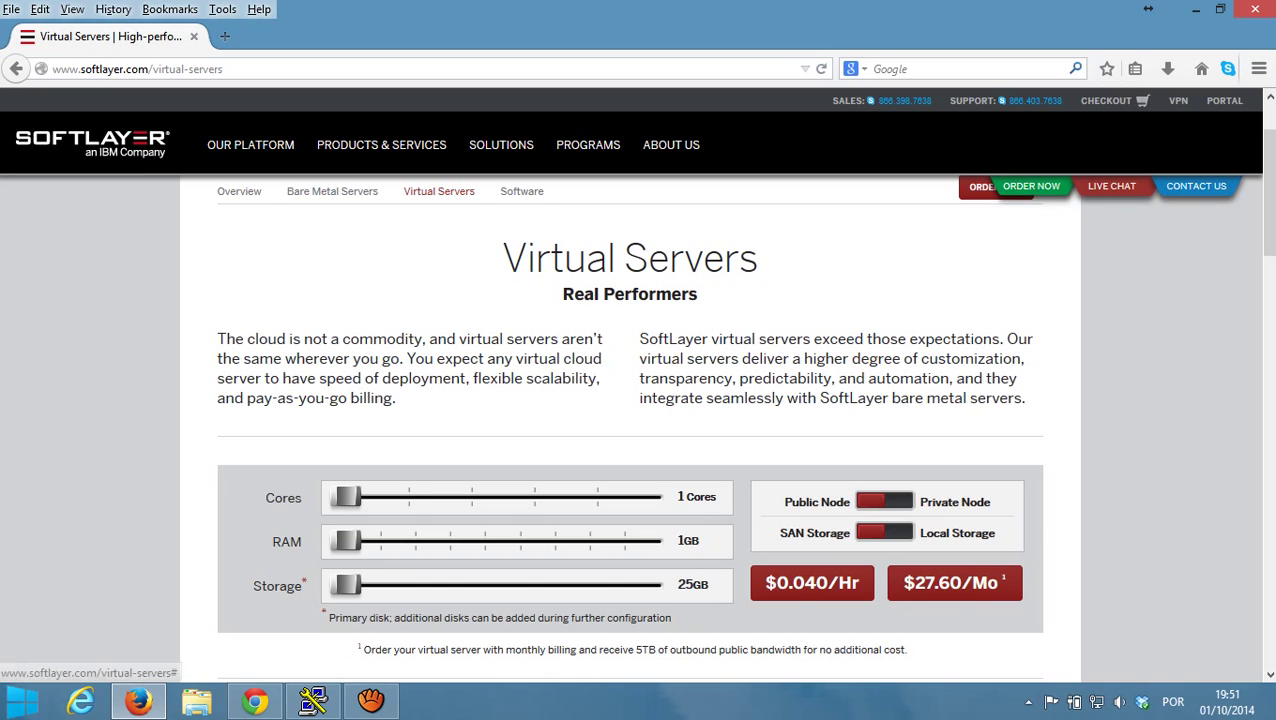
left_click_drag(346, 497, 409, 497)
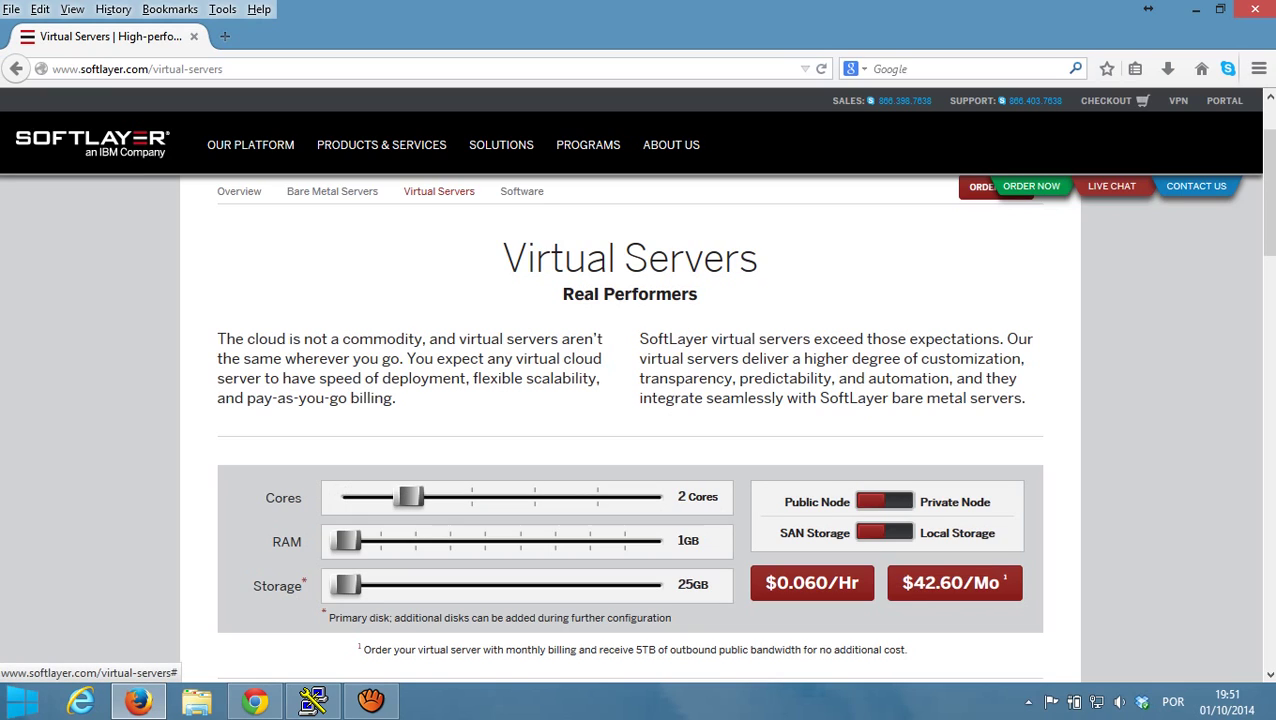
left_click_drag(346, 541, 381, 541)
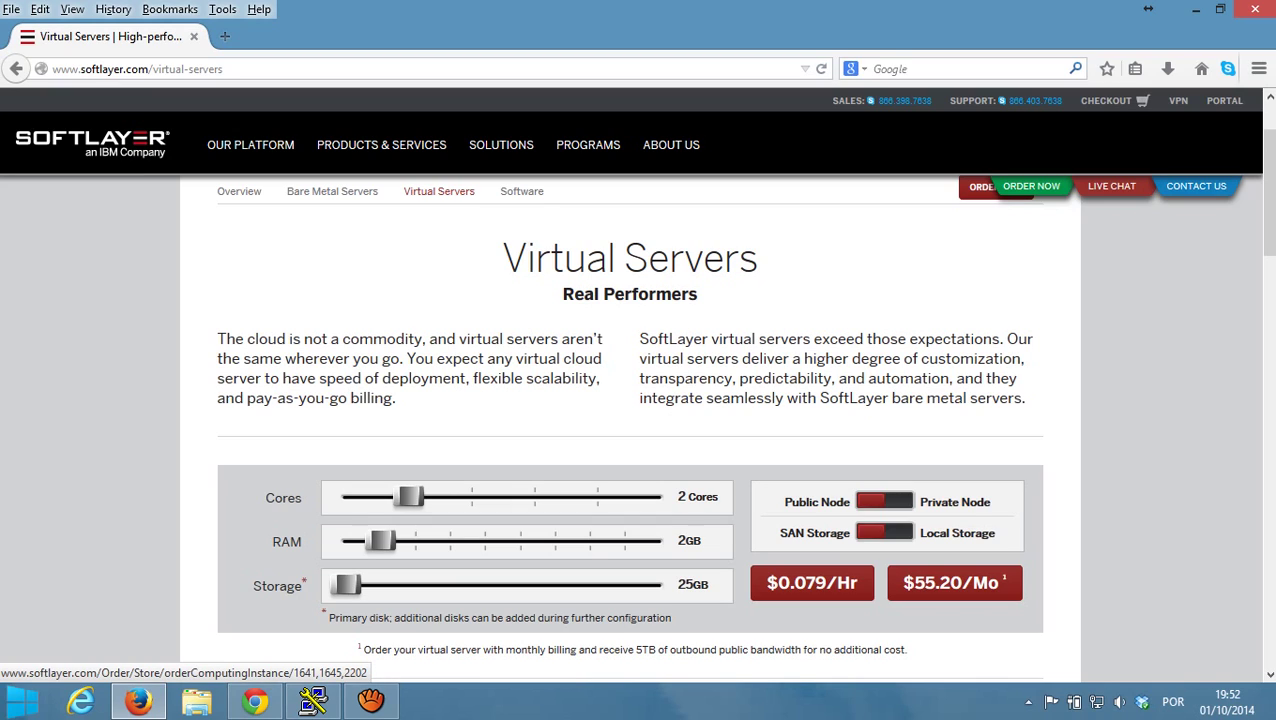
left_click(954, 583)
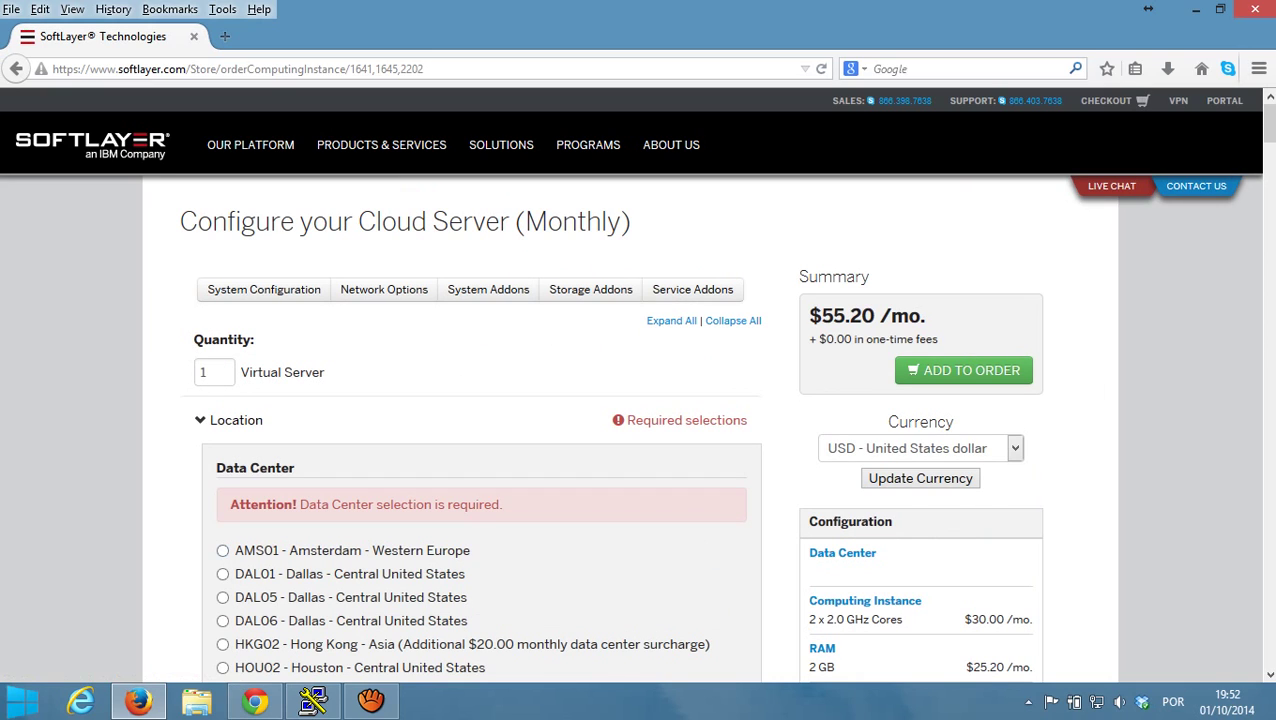
- Select WDC01 - Washington, DC as the cloud server's data center location
scroll(222, 430, "down", 3)
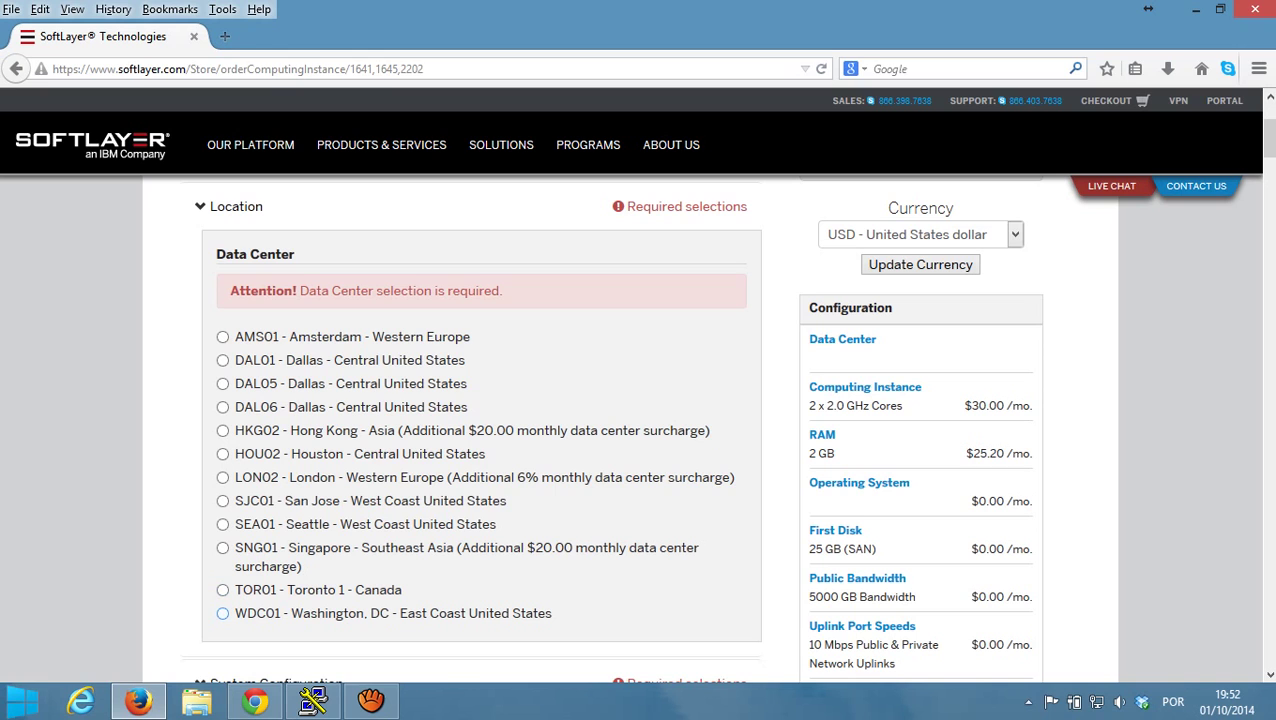
left_click(222, 613)
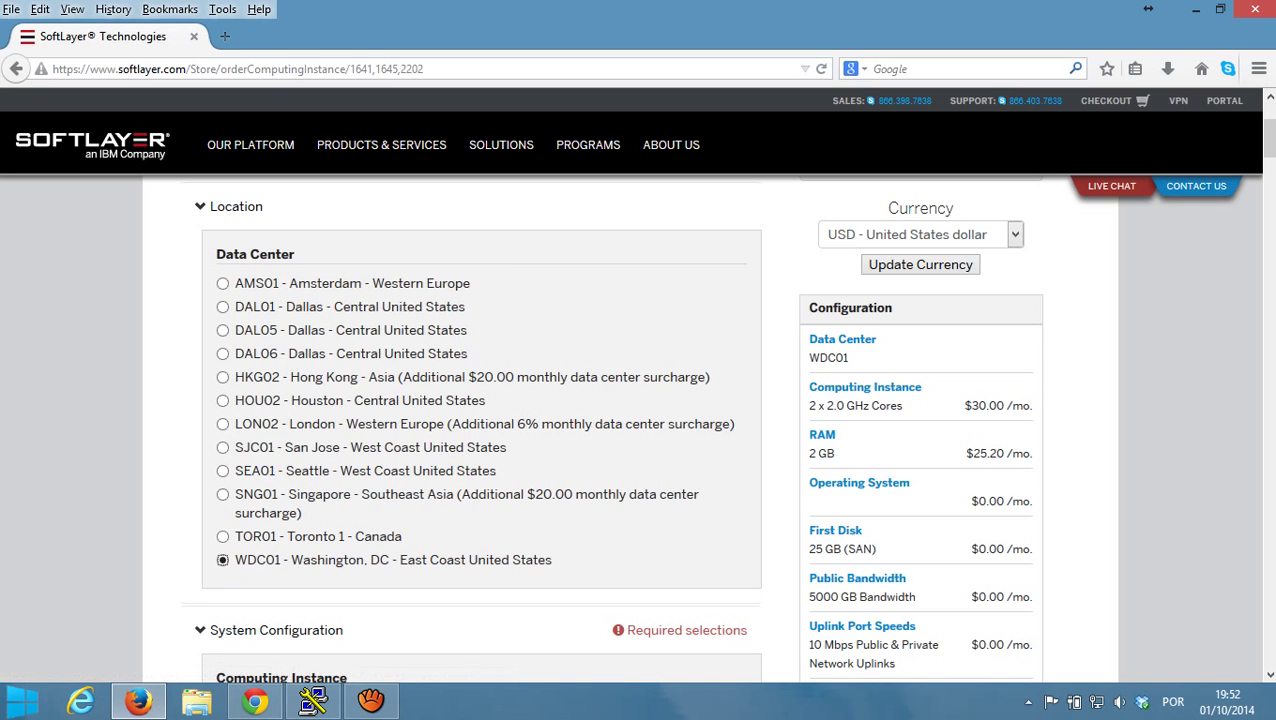
scroll(480, 430, "down", 5)
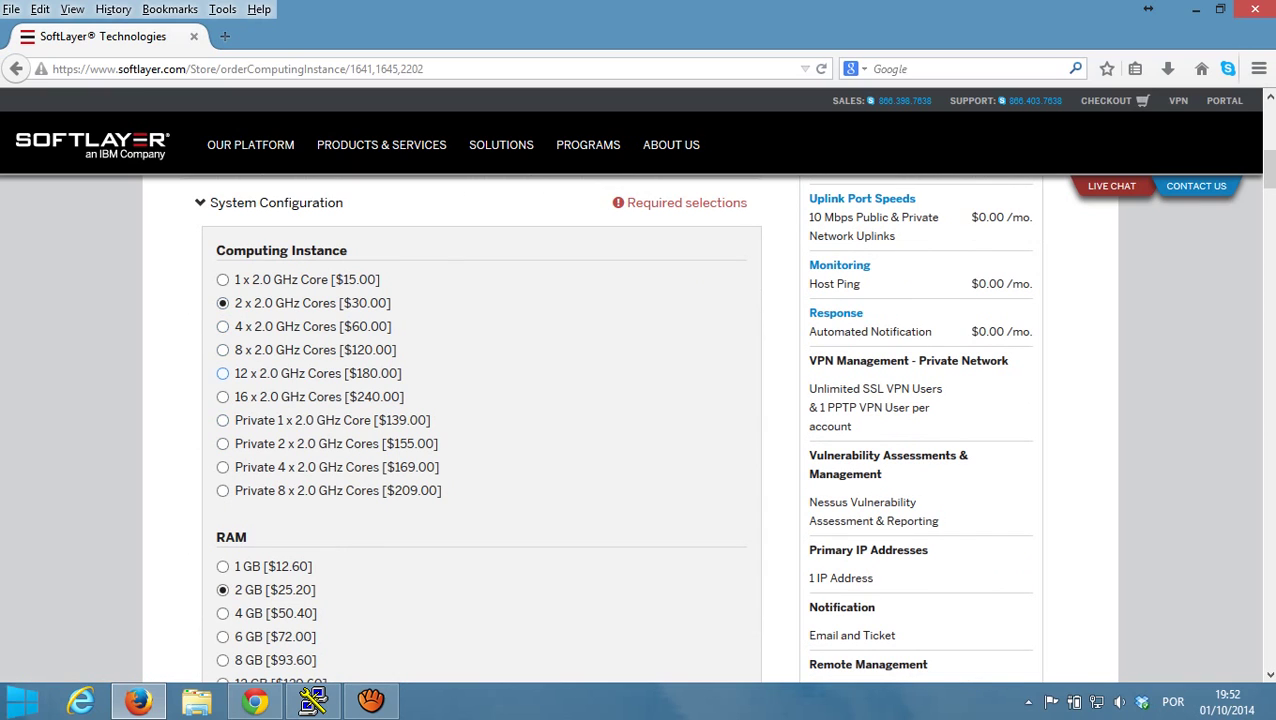
scroll(480, 430, "down", 6)
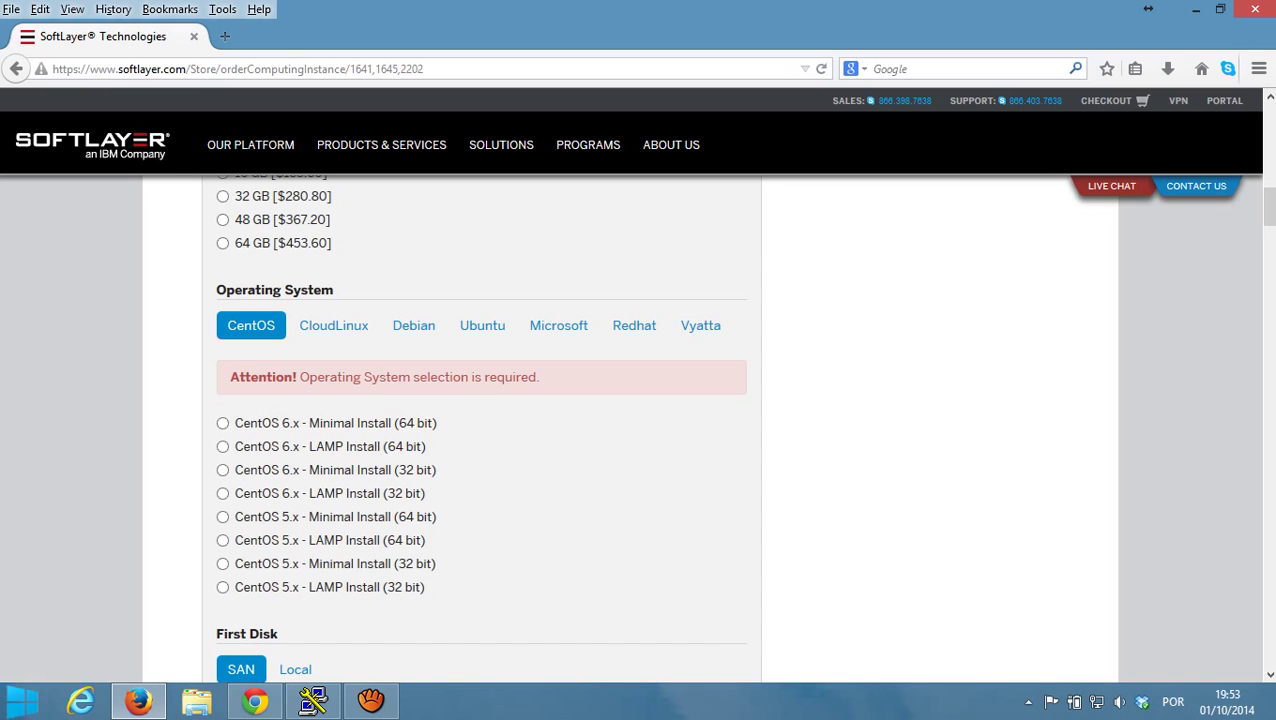
- Compare the Windows and Red Hat options, then select CentOS 6.x Minimal Install (64 bit)
left_click(558, 325)
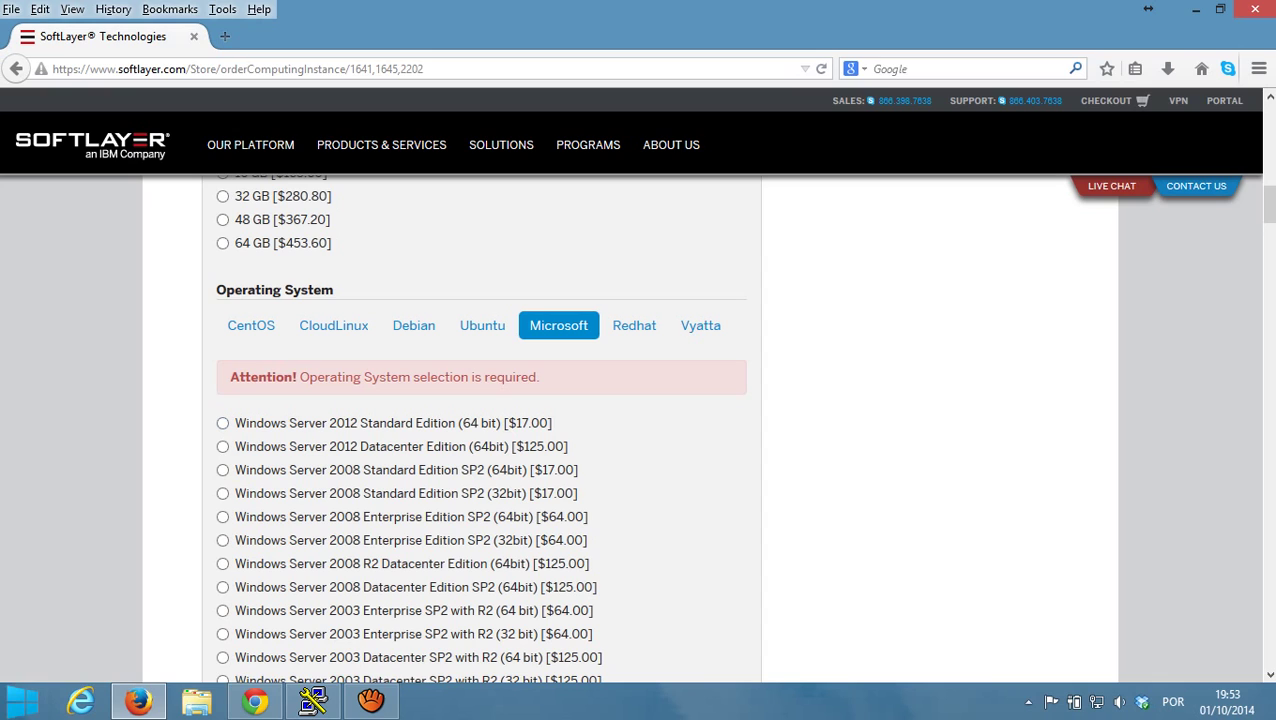
left_click(634, 325)
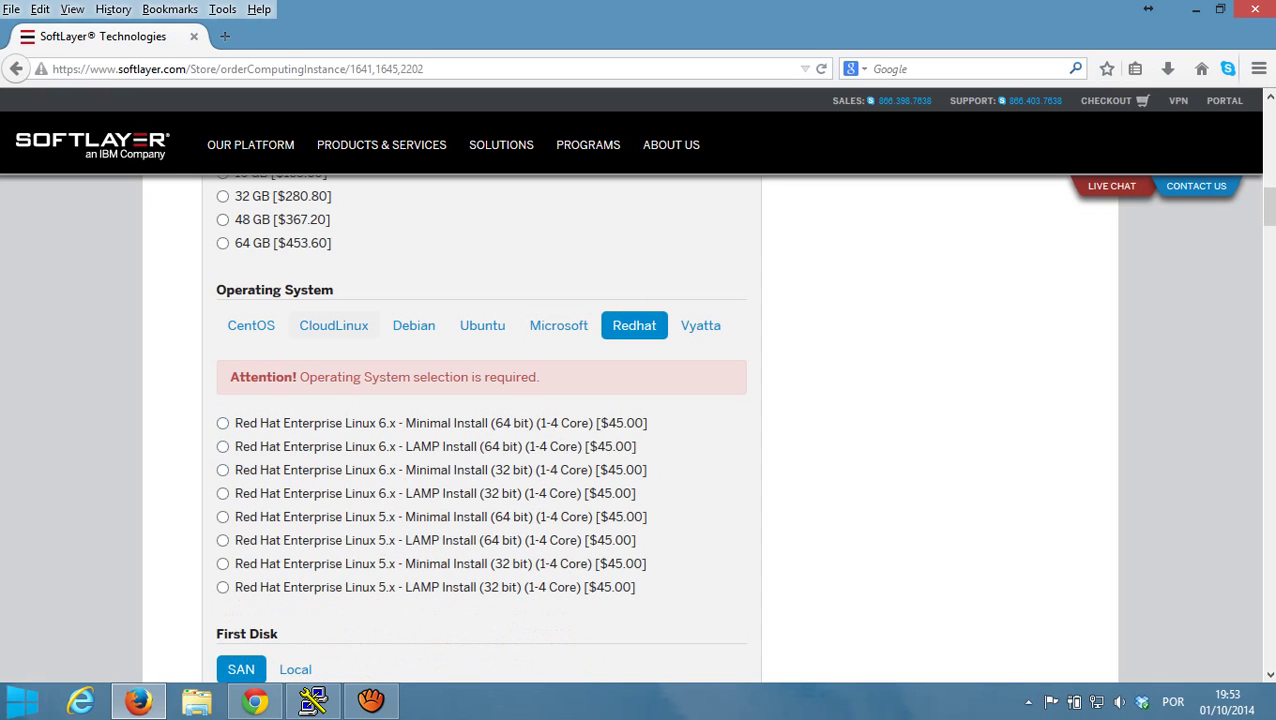
left_click(251, 325)
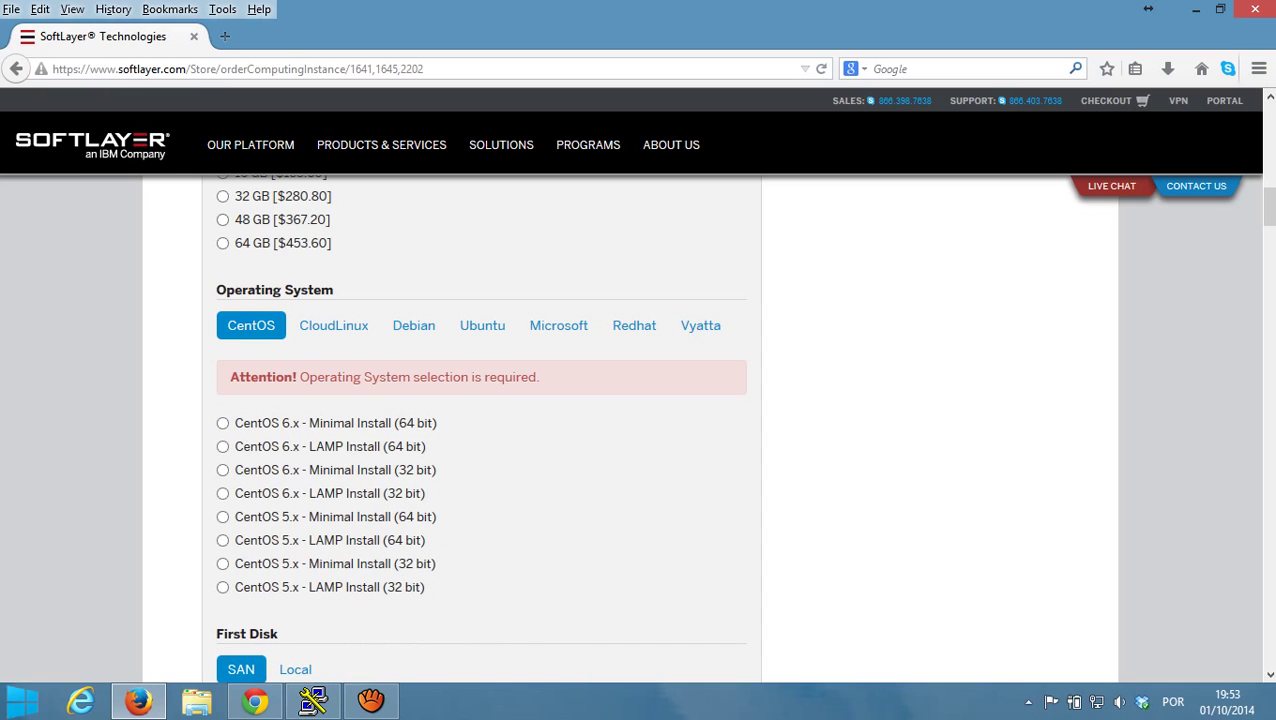
left_click(222, 423)
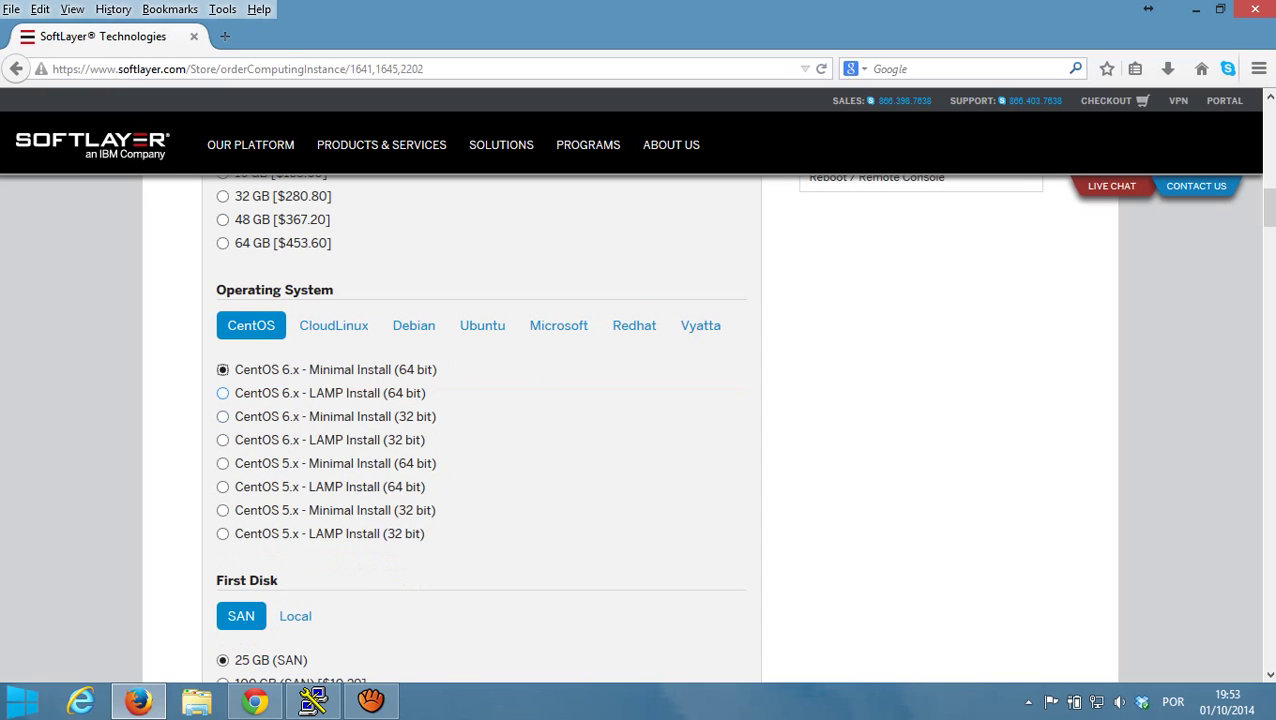
- Keep the default disk and bandwidth choices and dismiss the chat invitation popup
scroll(640, 430, "down", 4)
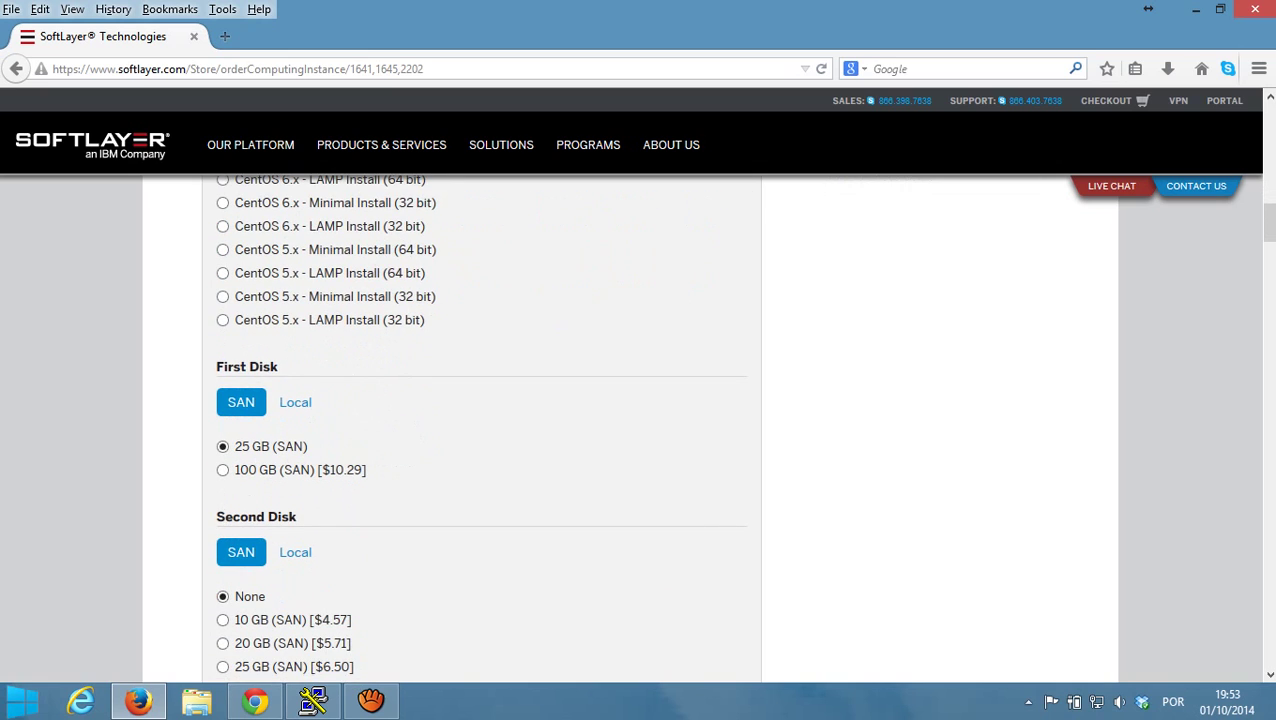
scroll(640, 430, "down", 2)
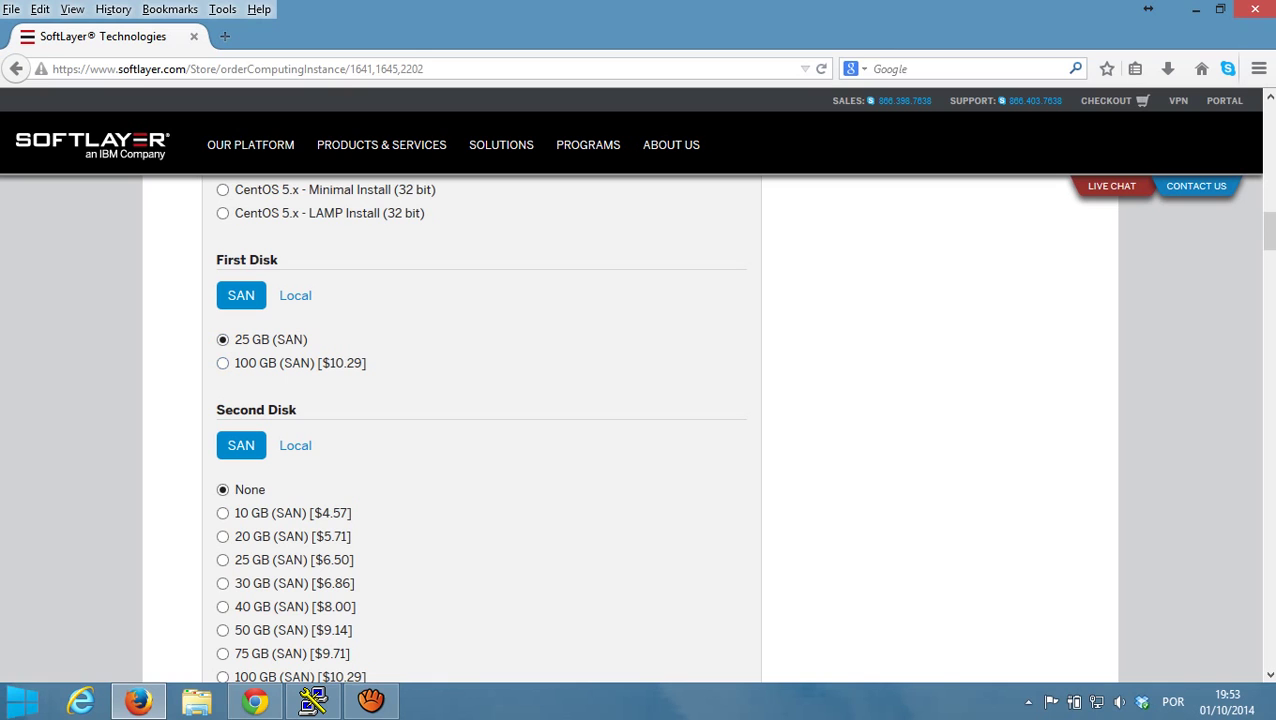
scroll(480, 430, "down", 16)
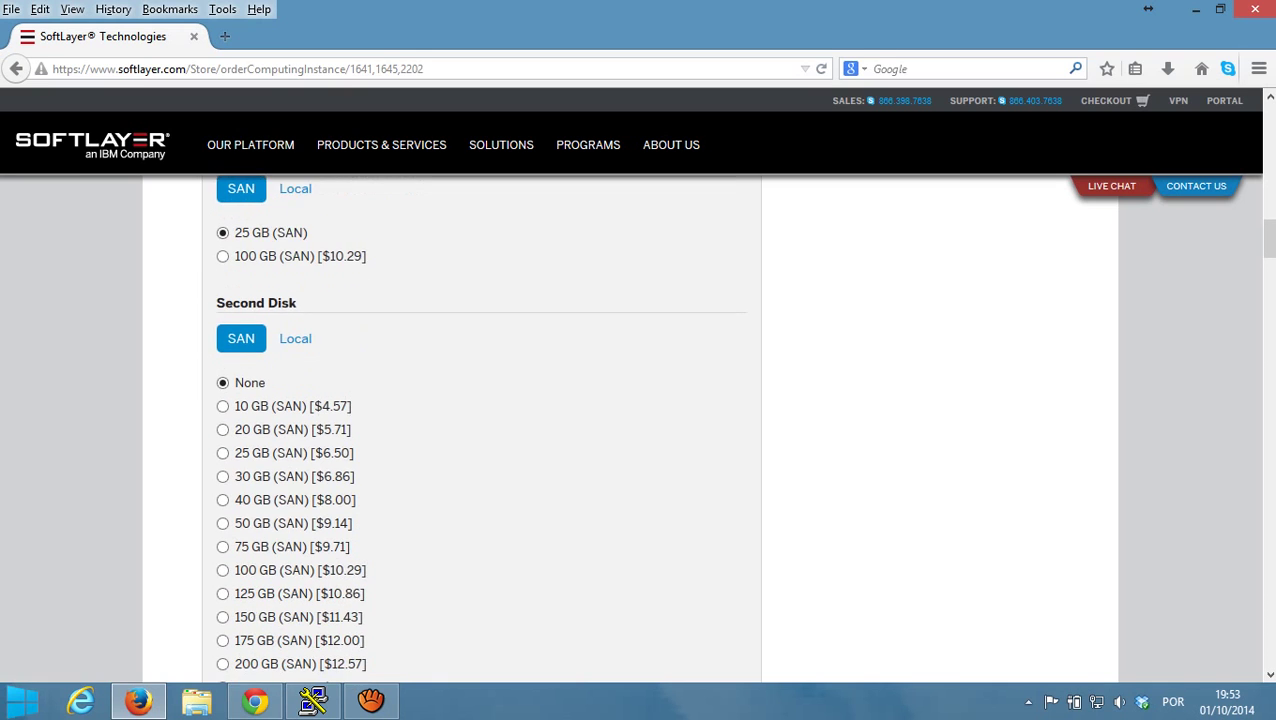
scroll(480, 430, "down", 10)
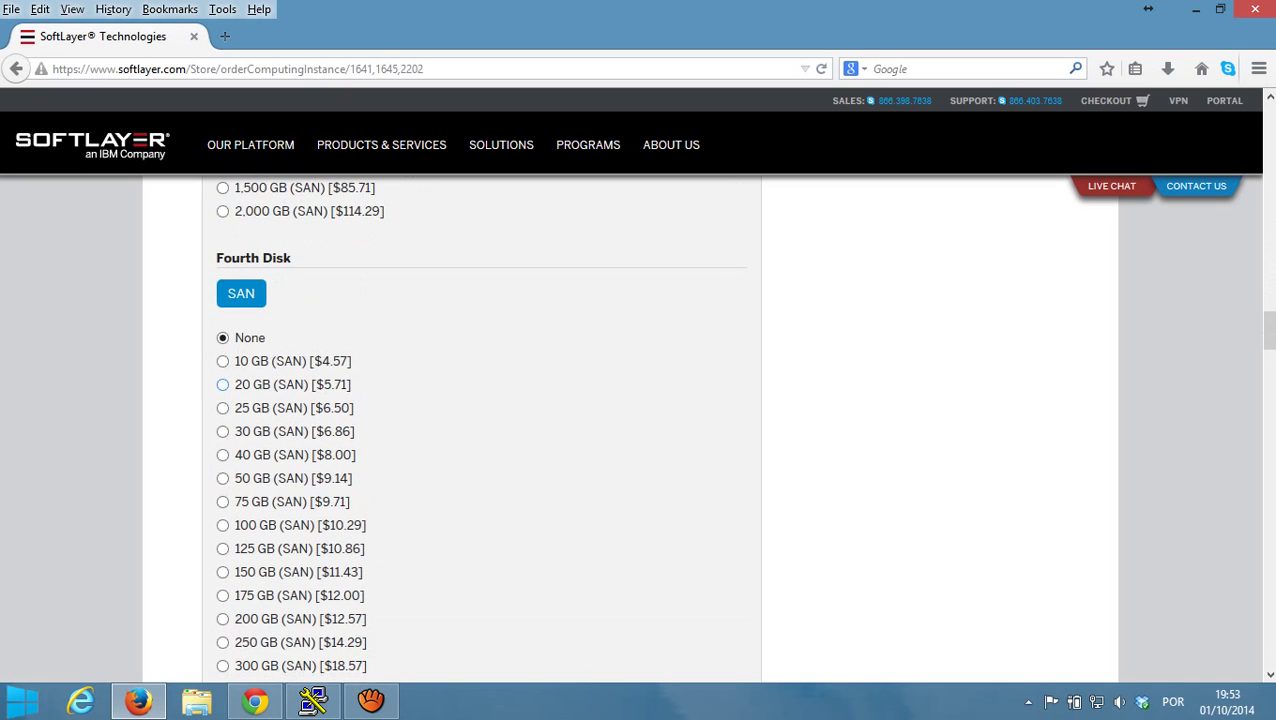
scroll(222, 361, "down", 12)
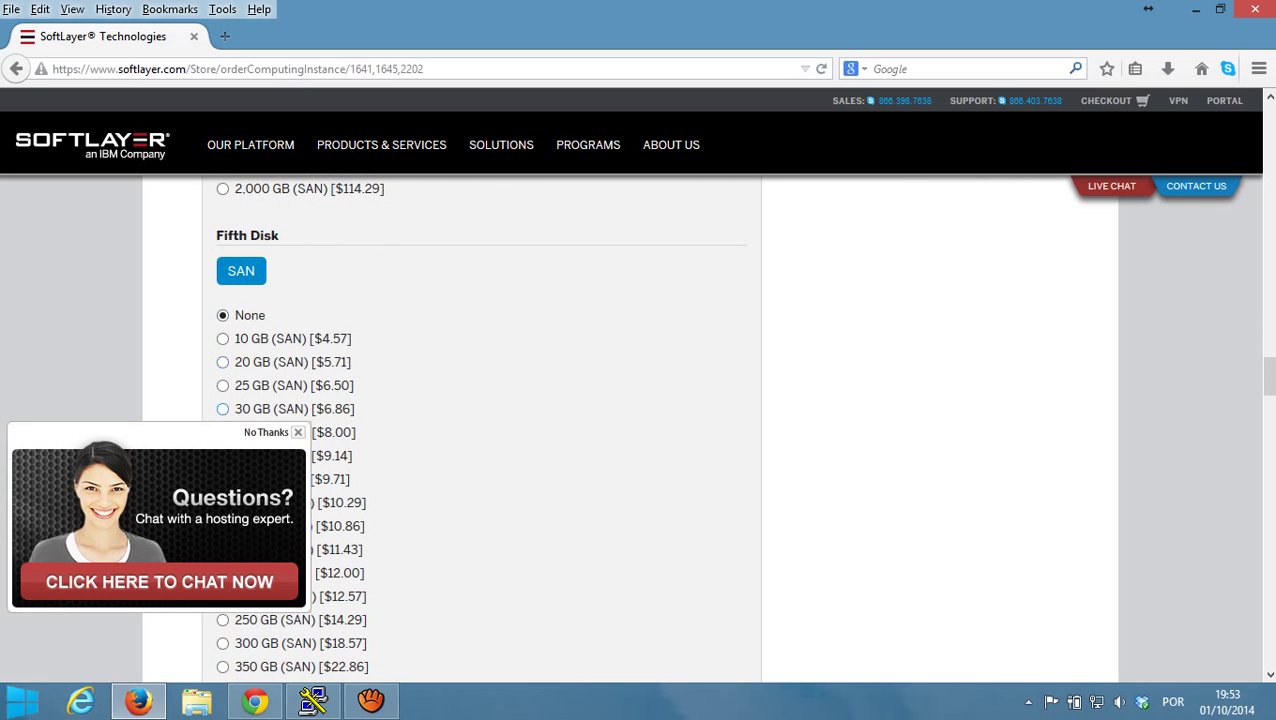
left_click(297, 432)
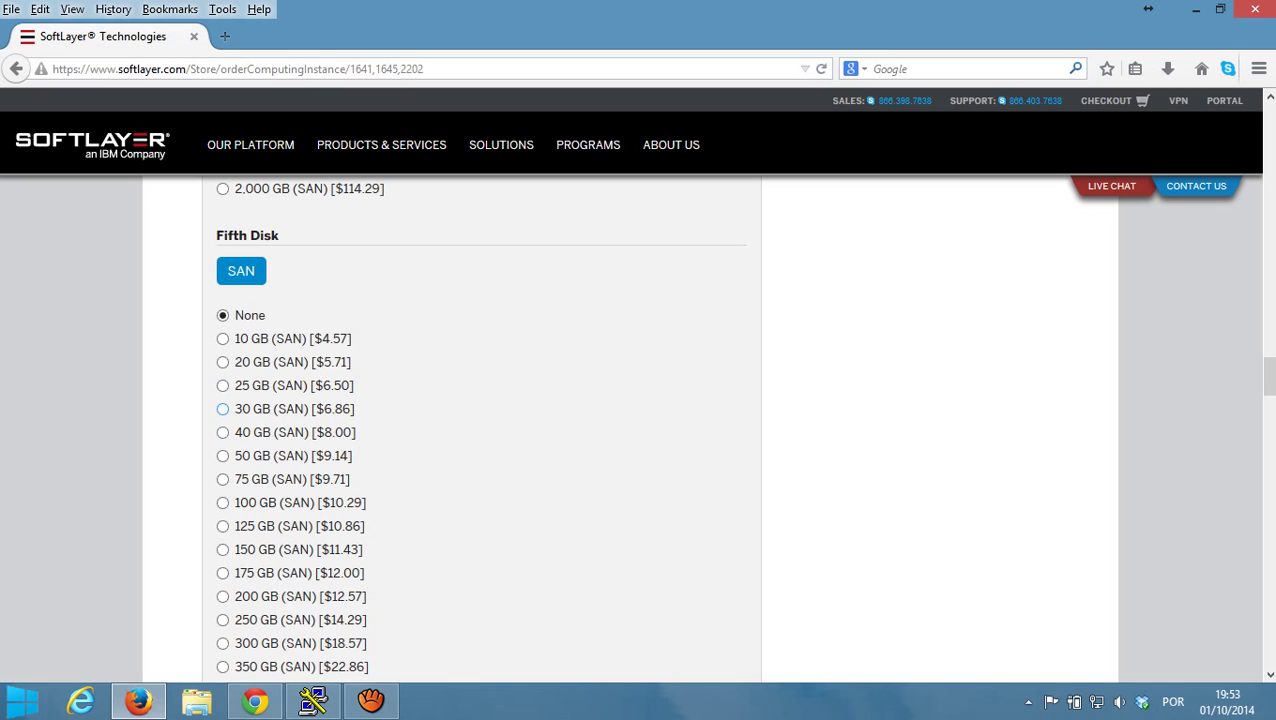
scroll(480, 430, "down", 5)
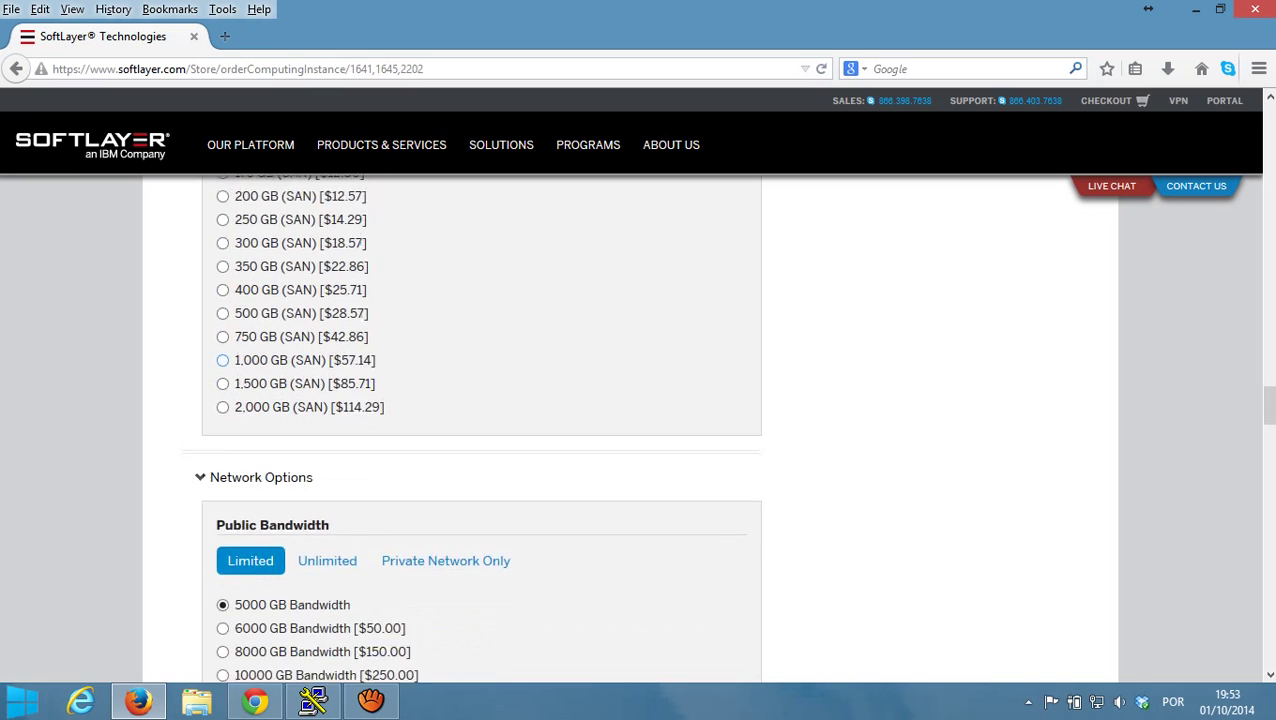
- Set Uplink Port Speeds to 100 Mbps Public & Private Network Uplinks
scroll(480, 430, "down", 1)
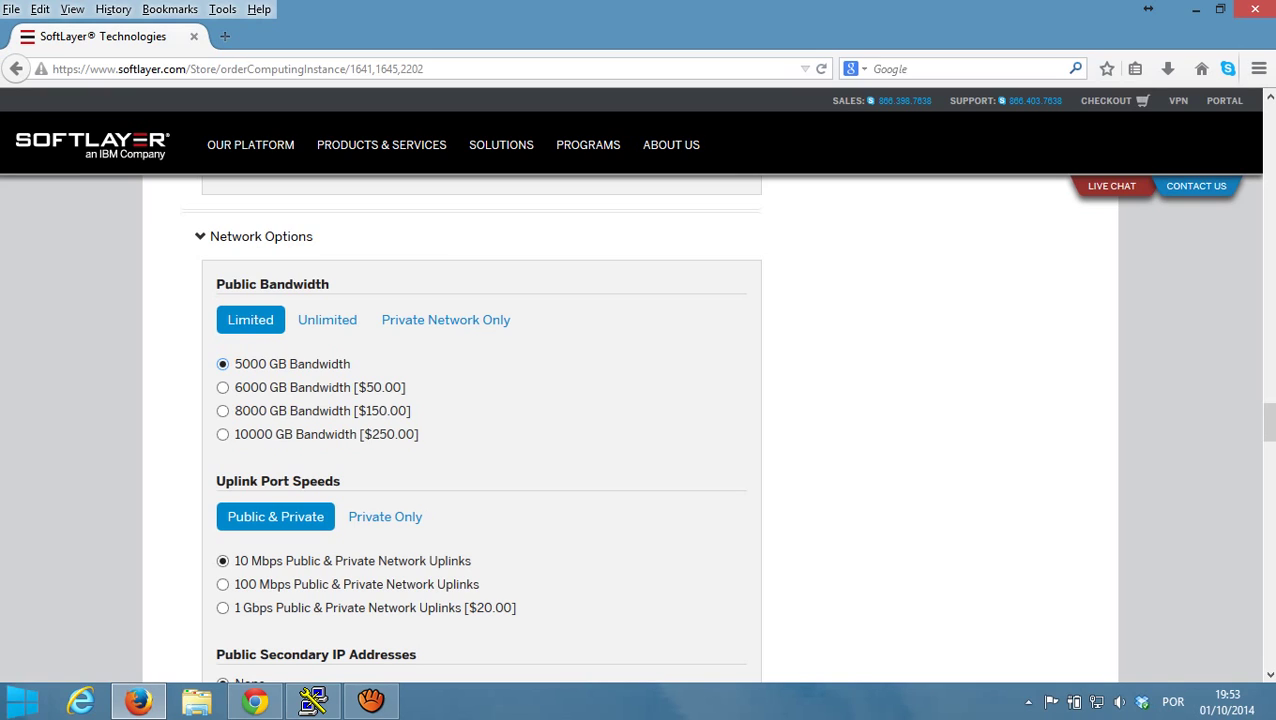
scroll(222, 327, "down", 2)
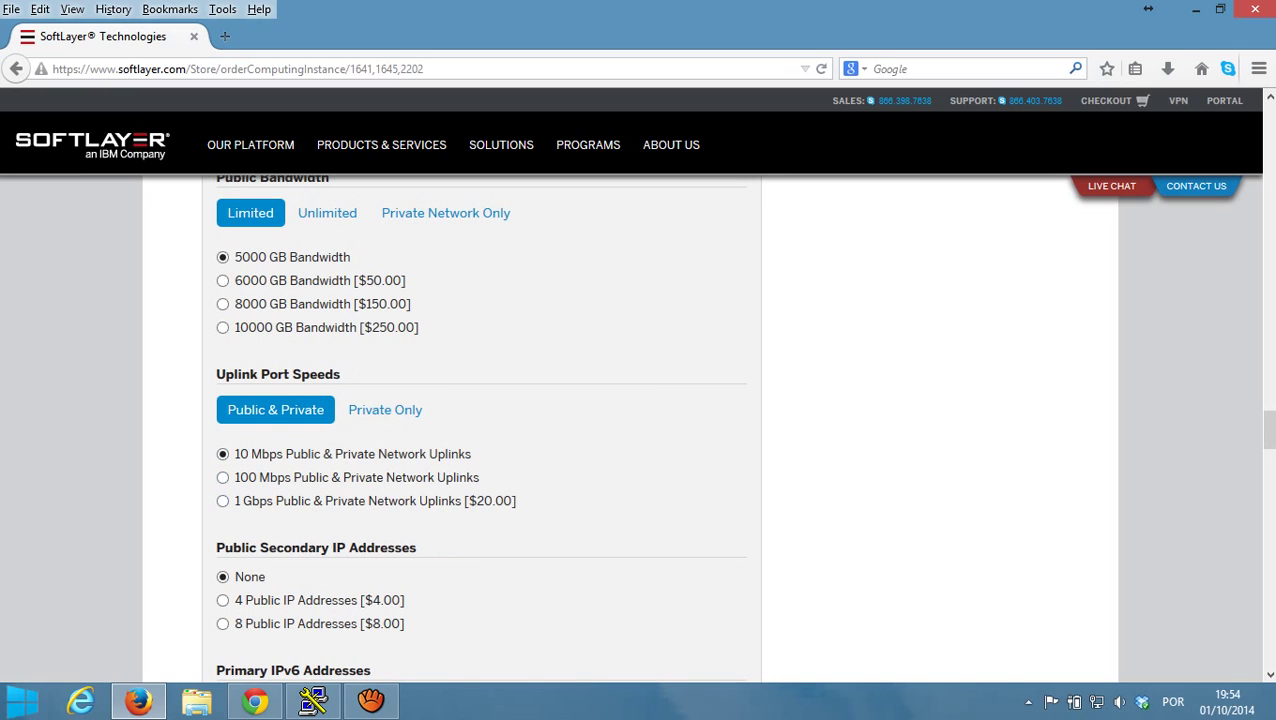
left_click(222, 477)
scroll(640, 427, "down", 6)
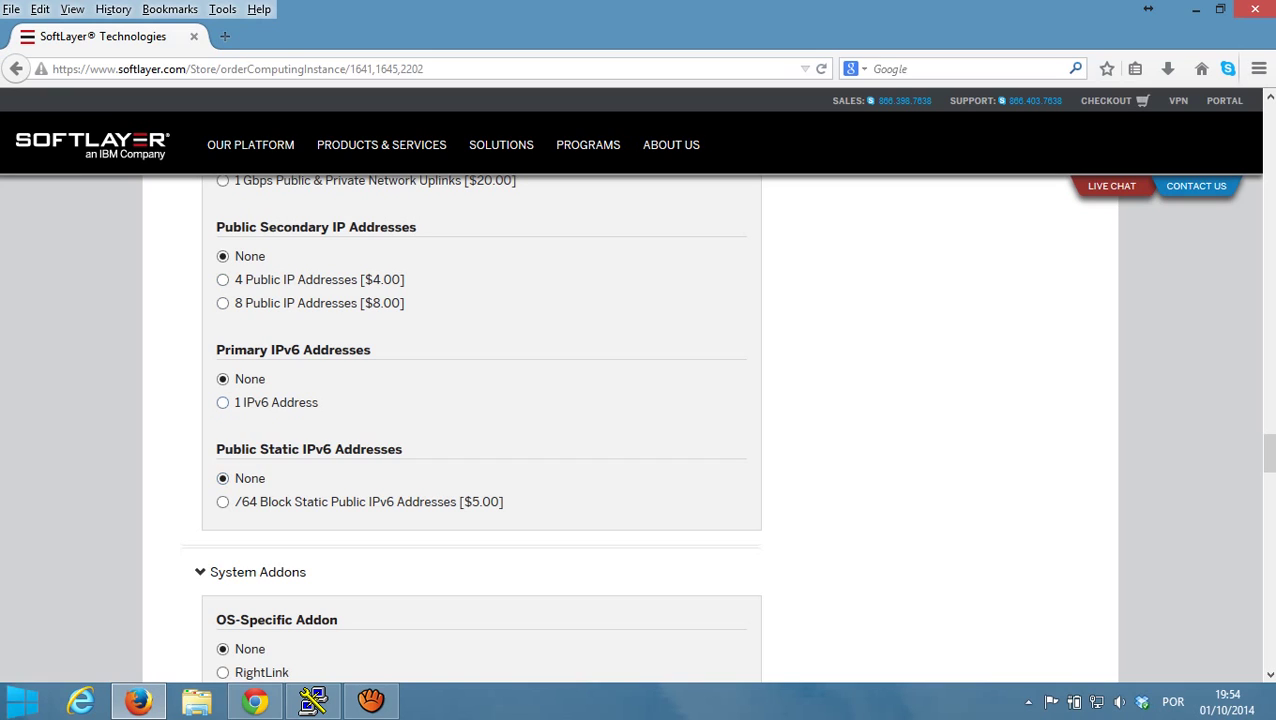
- Select MySQL for Linux as database software after comparing the Microsoft, 10gen and Basho options
scroll(470, 430, "down", 4)
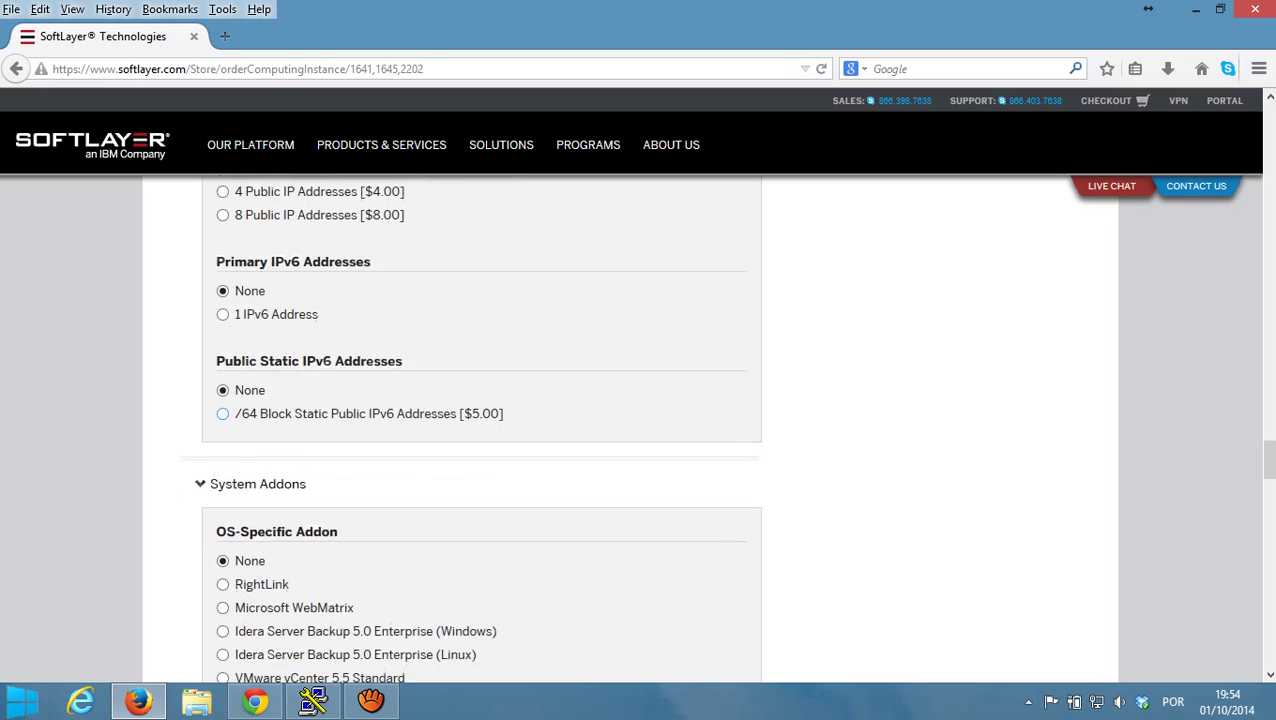
scroll(300, 400, "down", 2)
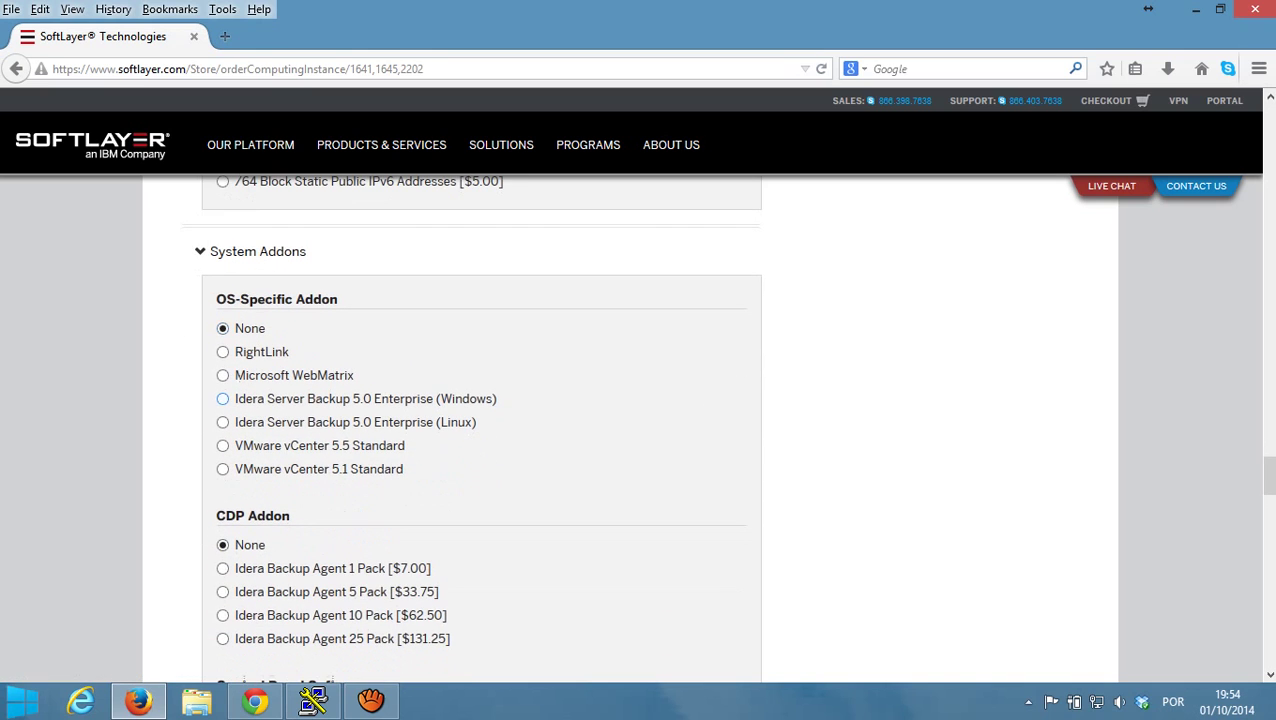
scroll(470, 430, "down", 2)
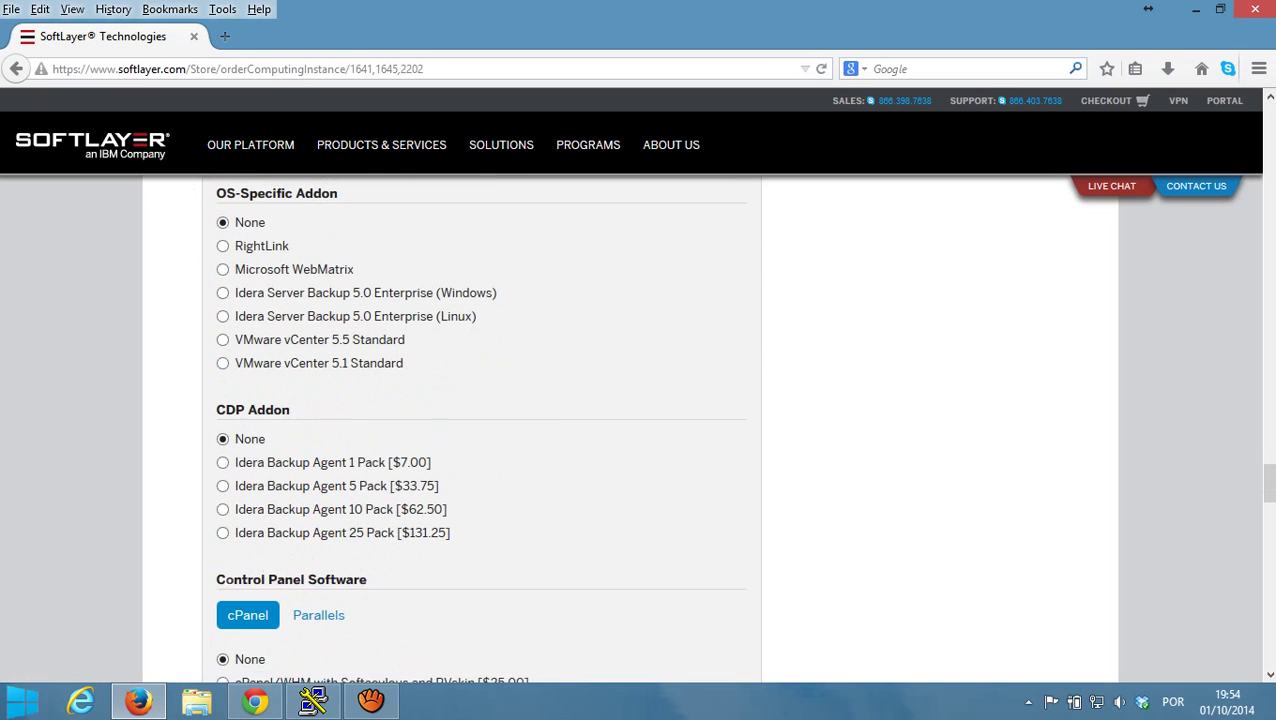
scroll(470, 430, "down", 4)
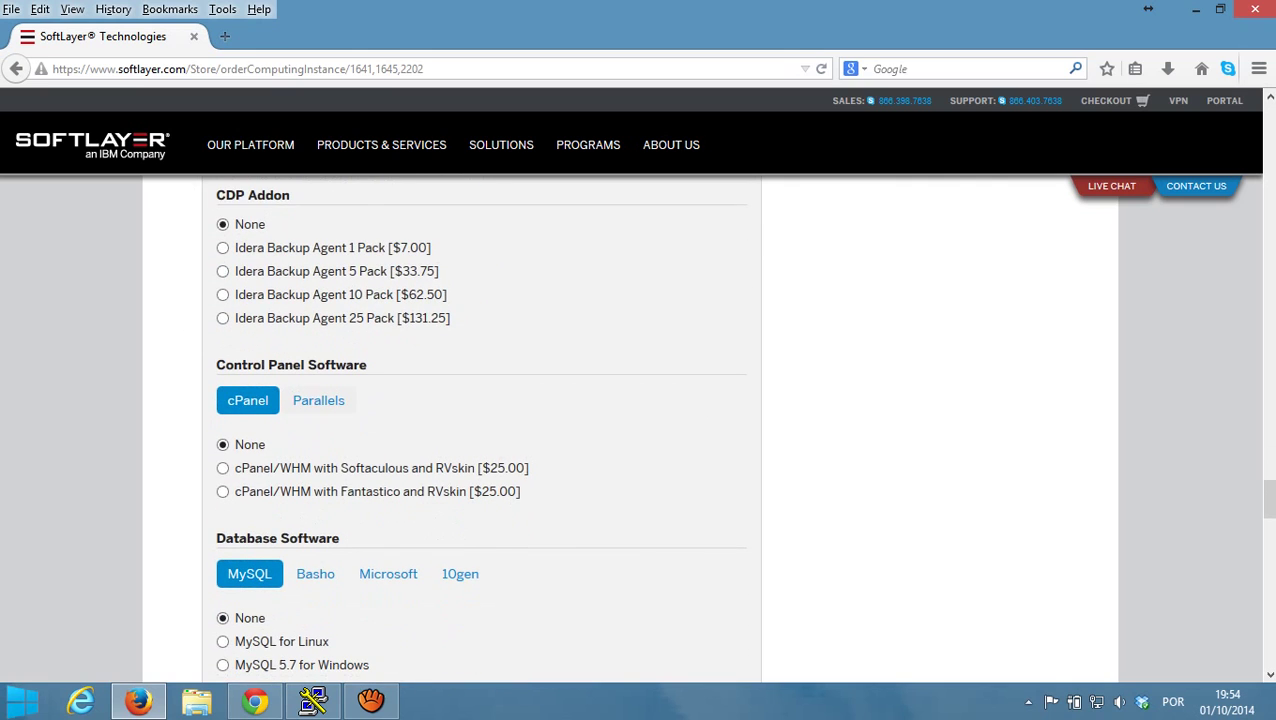
scroll(480, 430, "down", 4)
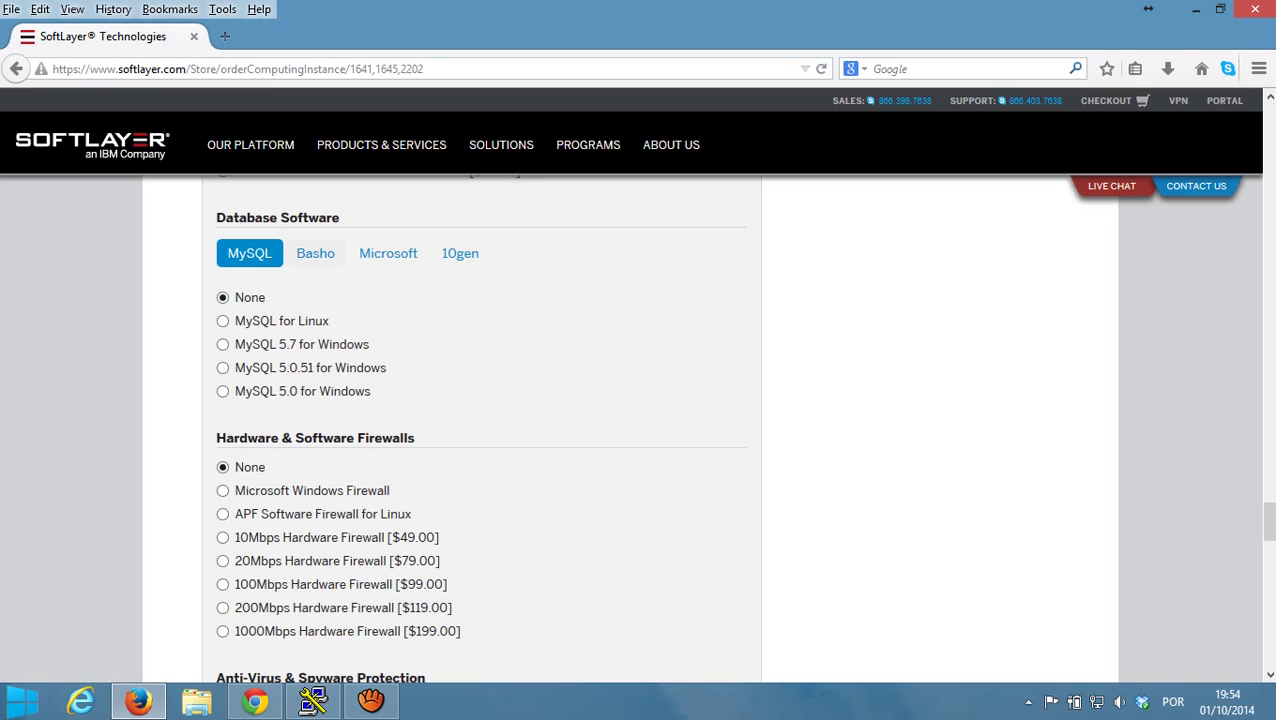
left_click(222, 321)
left_click(388, 253)
left_click(460, 253)
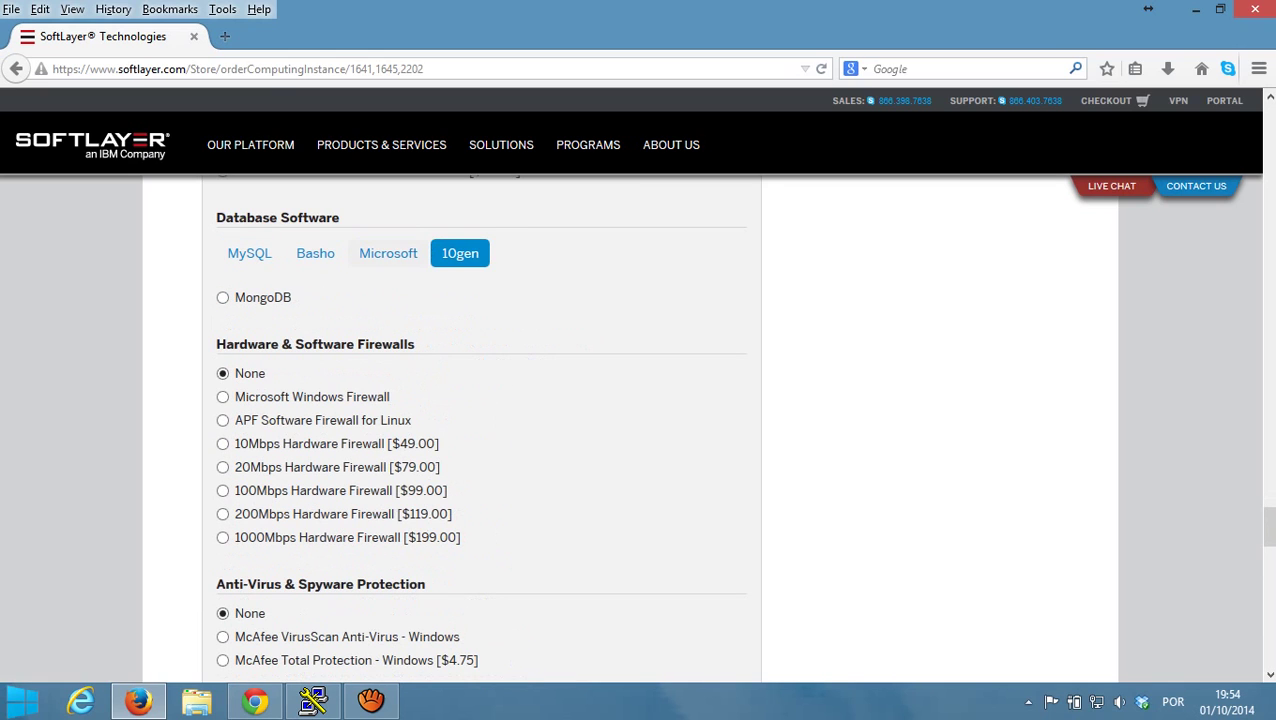
left_click(315, 253)
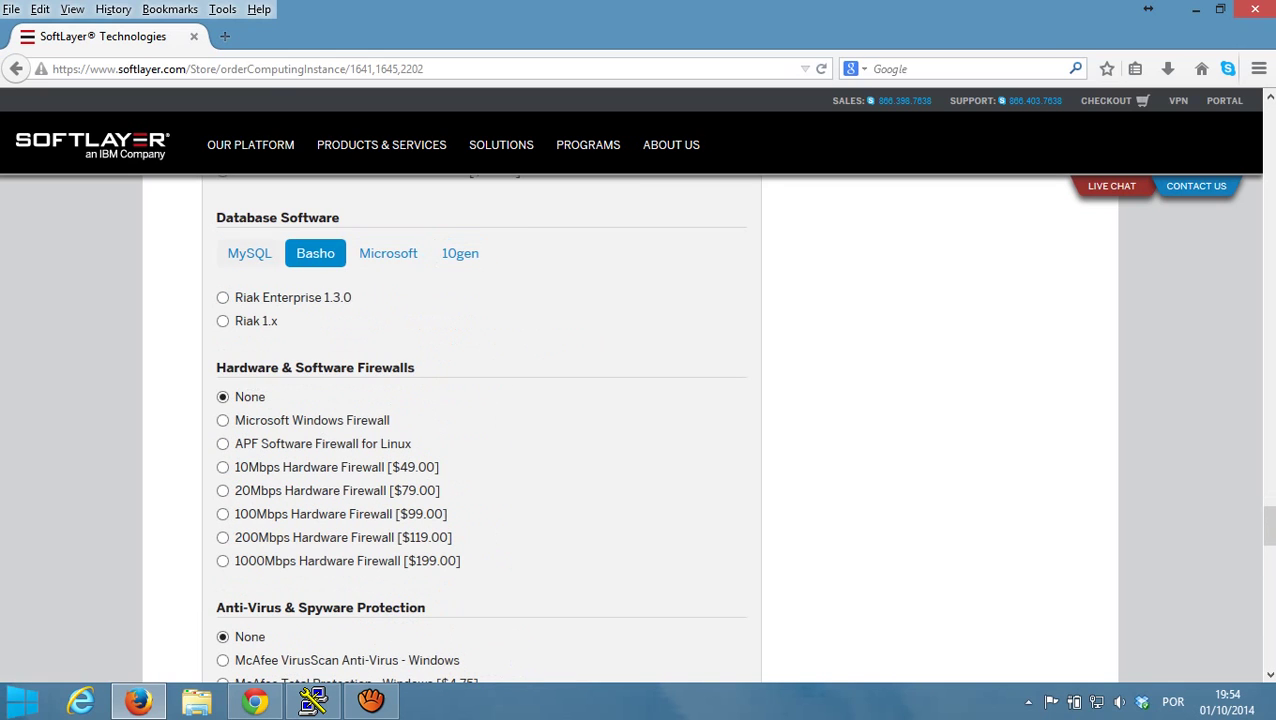
left_click(249, 253)
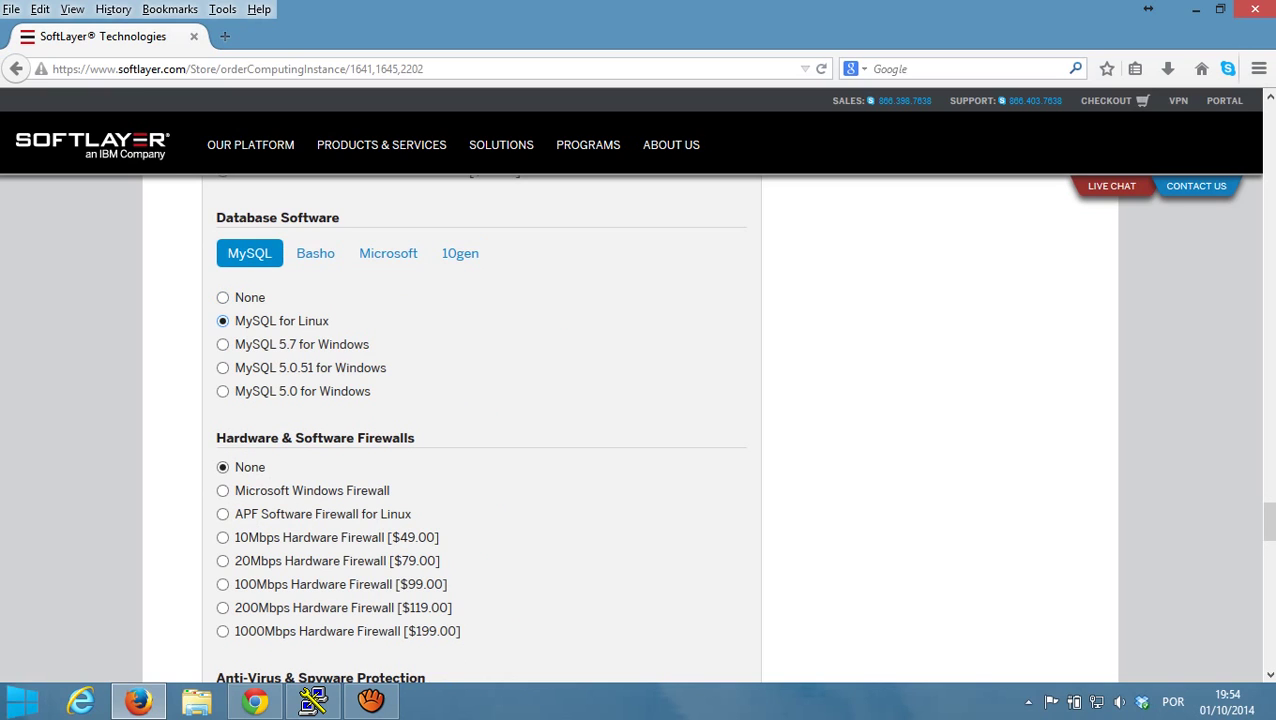
- Add the APF Software Firewall for Linux and Monitoring Package - Basic
scroll(638, 430, "down", 2)
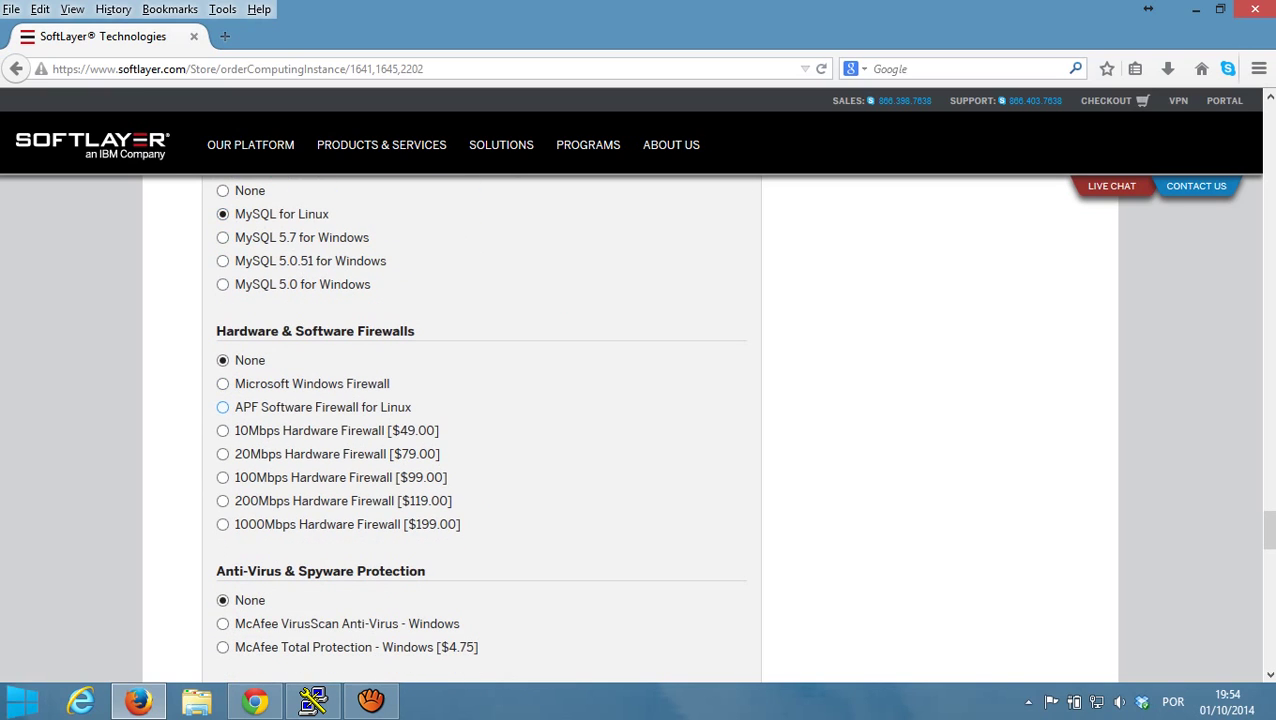
left_click(222, 407)
scroll(222, 410, "down", 4)
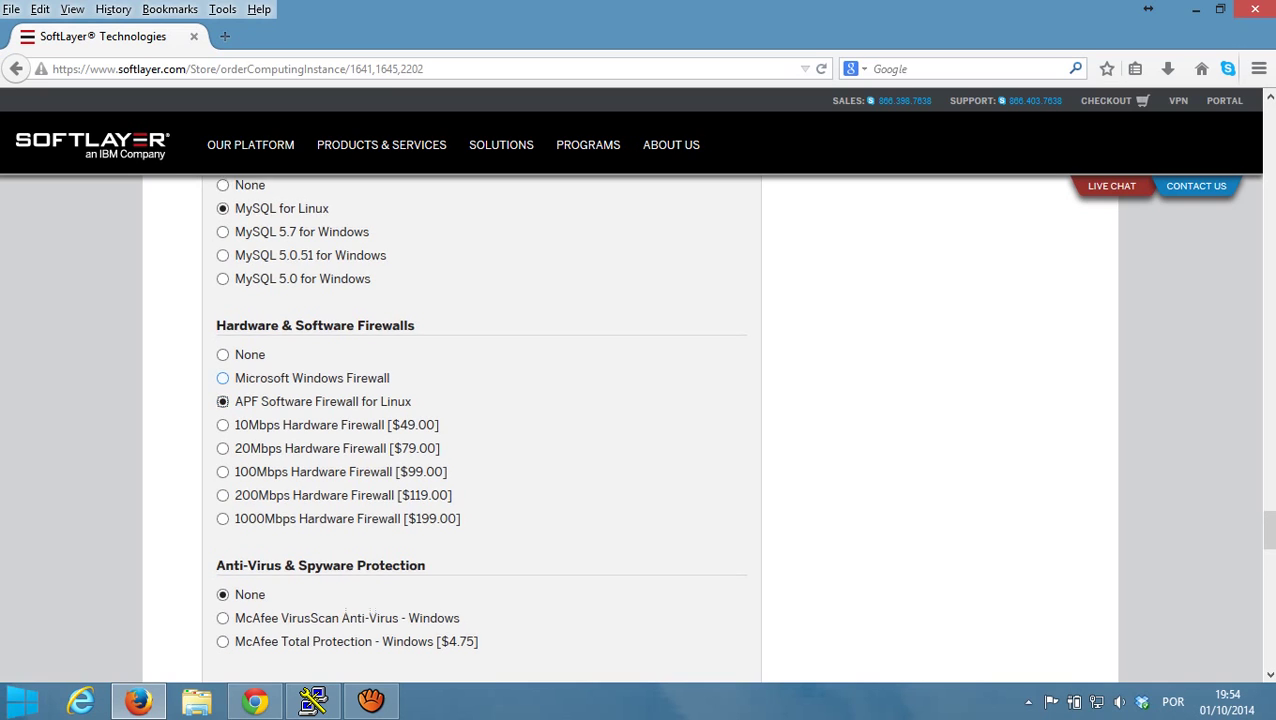
scroll(222, 410, "down", 2)
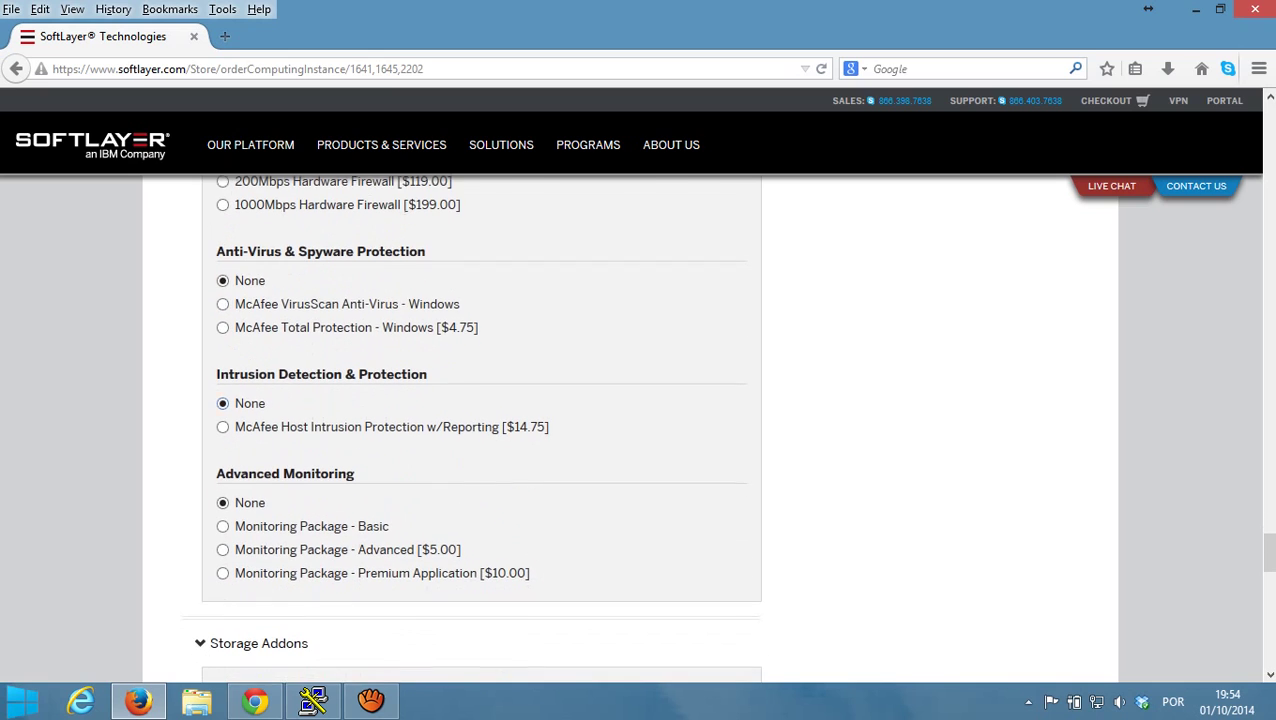
scroll(222, 418, "down", 2)
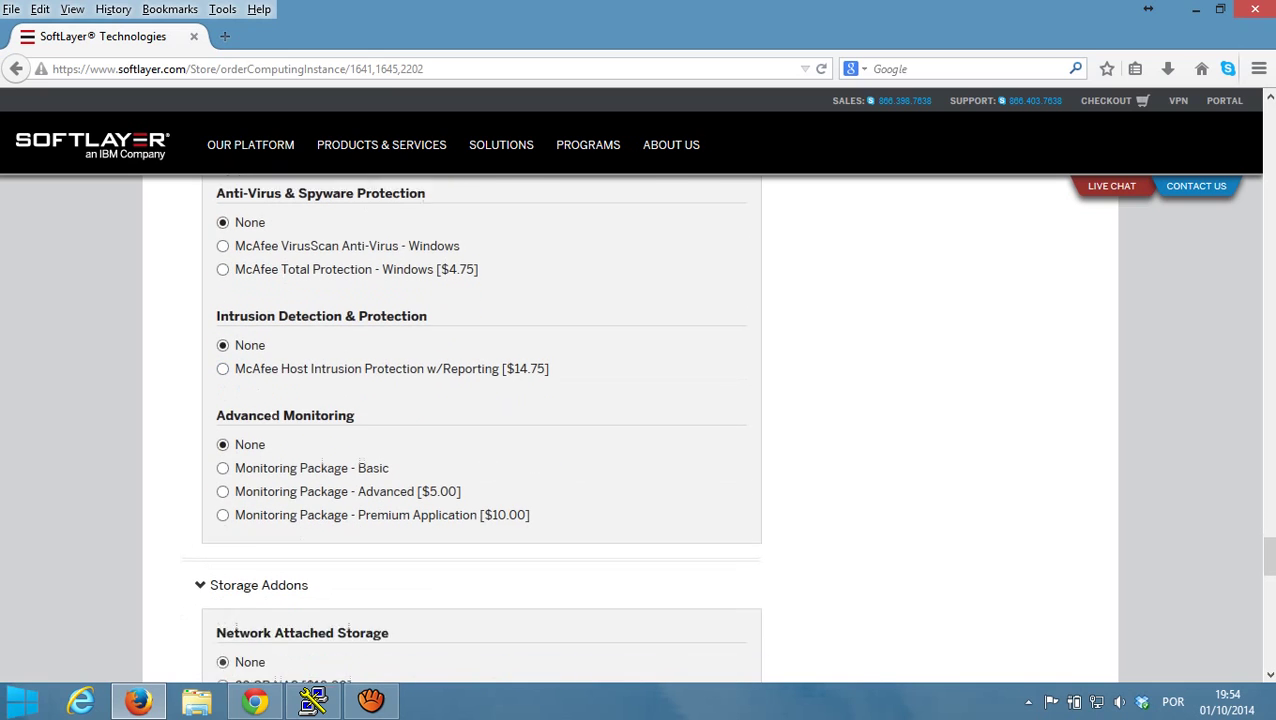
left_click(222, 418)
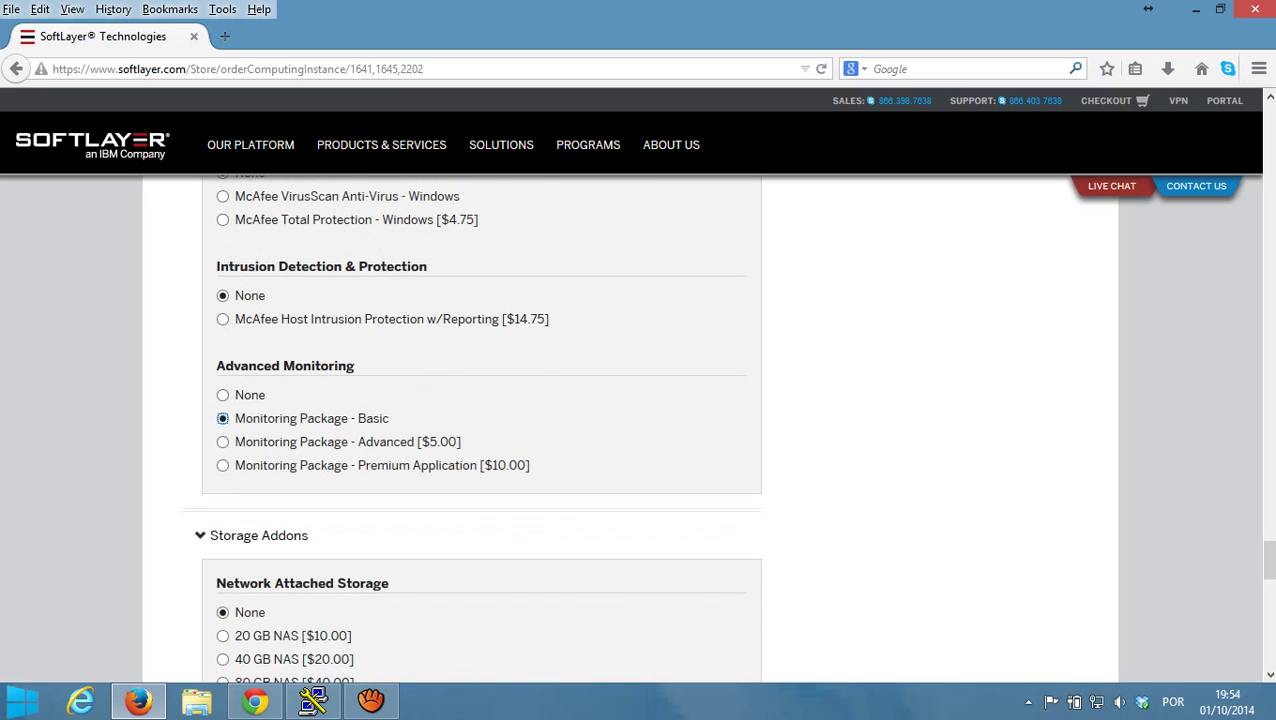
- Add the configured $55.20/month cloud server to the order
scroll(222, 418, "down", 4)
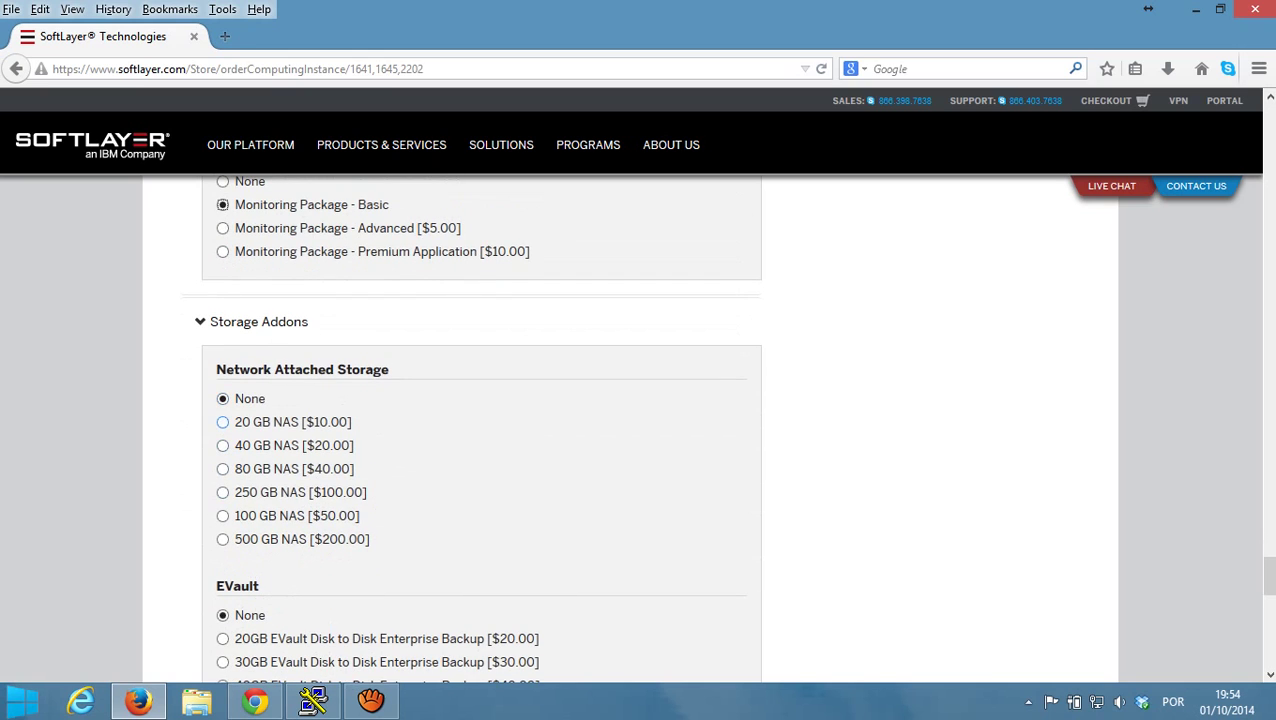
scroll(222, 420, "down", 5)
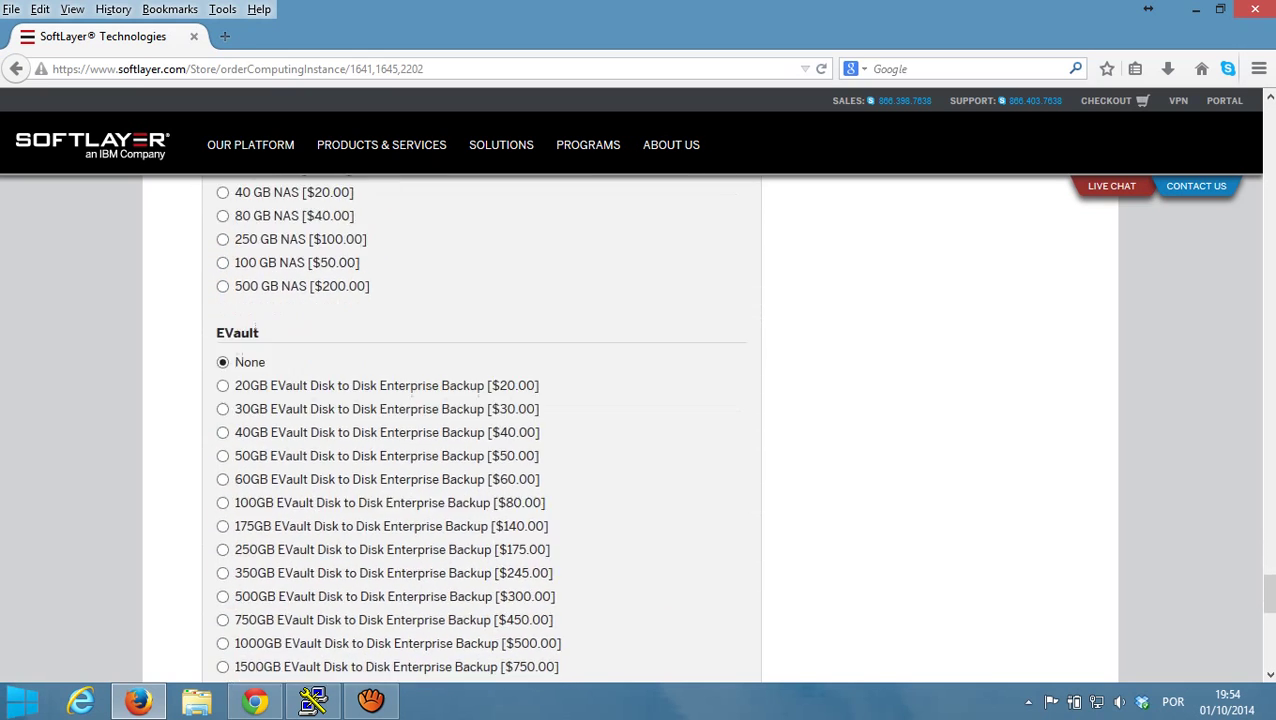
scroll(471, 427, "down", 8)
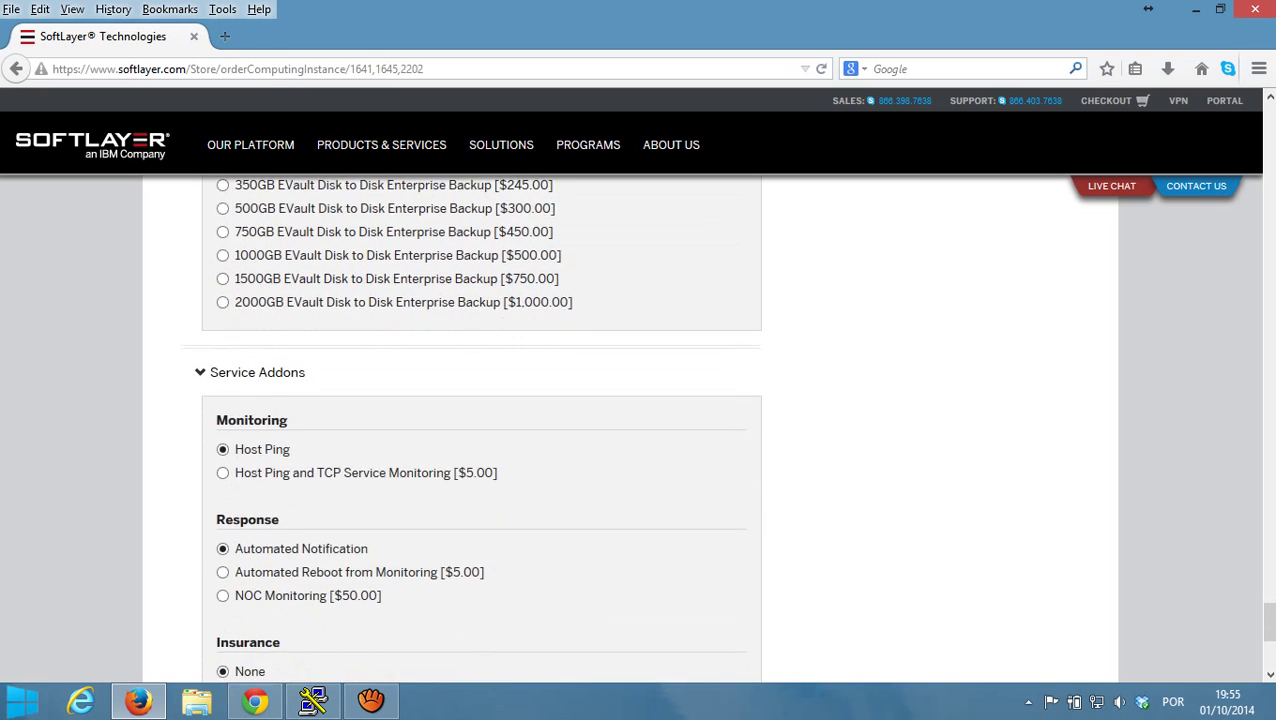
scroll(480, 420, "down", 2)
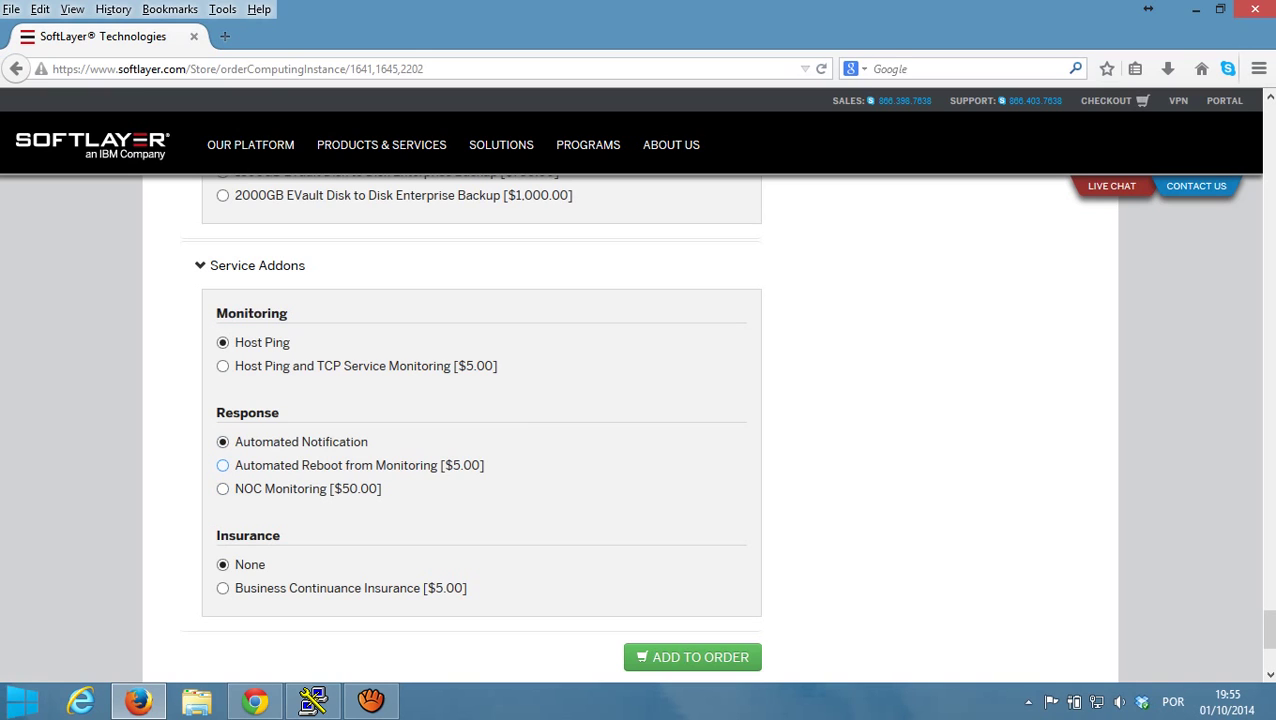
scroll(636, 429, "down", 2)
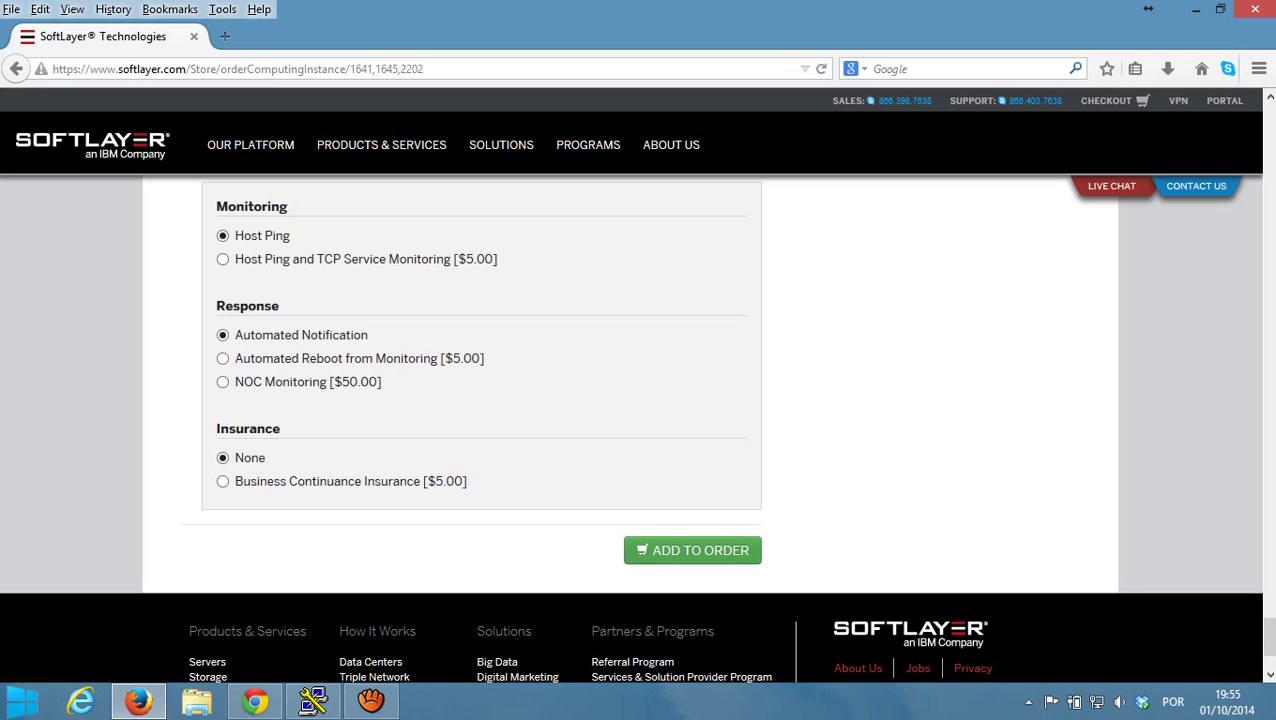
left_click(692, 550)
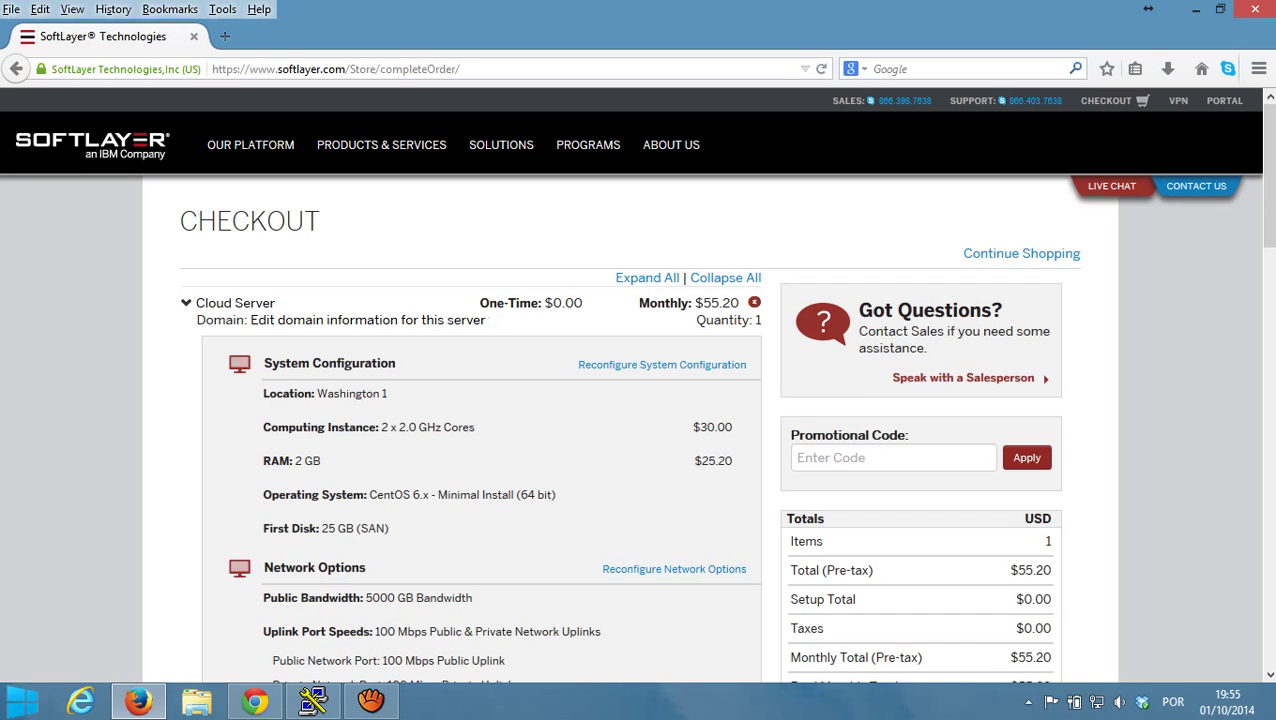
- Enter hostname servidor1 and domain conacloud.com.br for Server 1
scroll(700, 425, "down", 5)
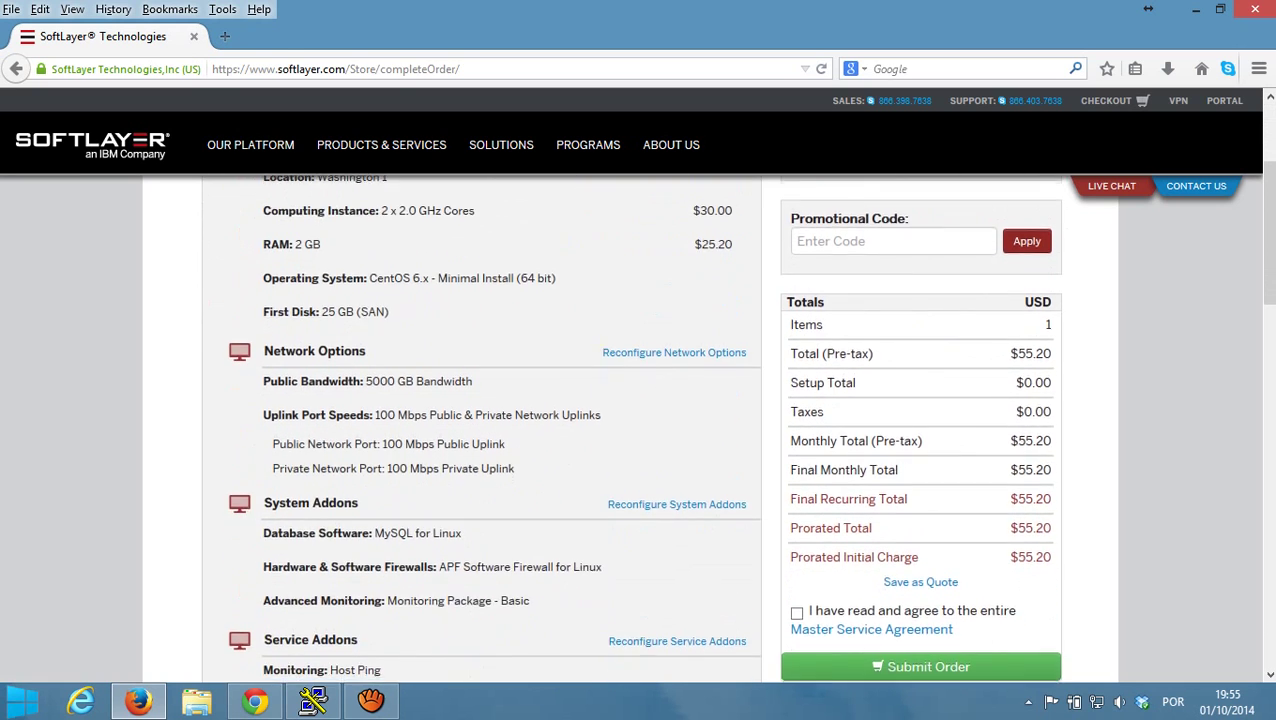
scroll(700, 425, "down", 4)
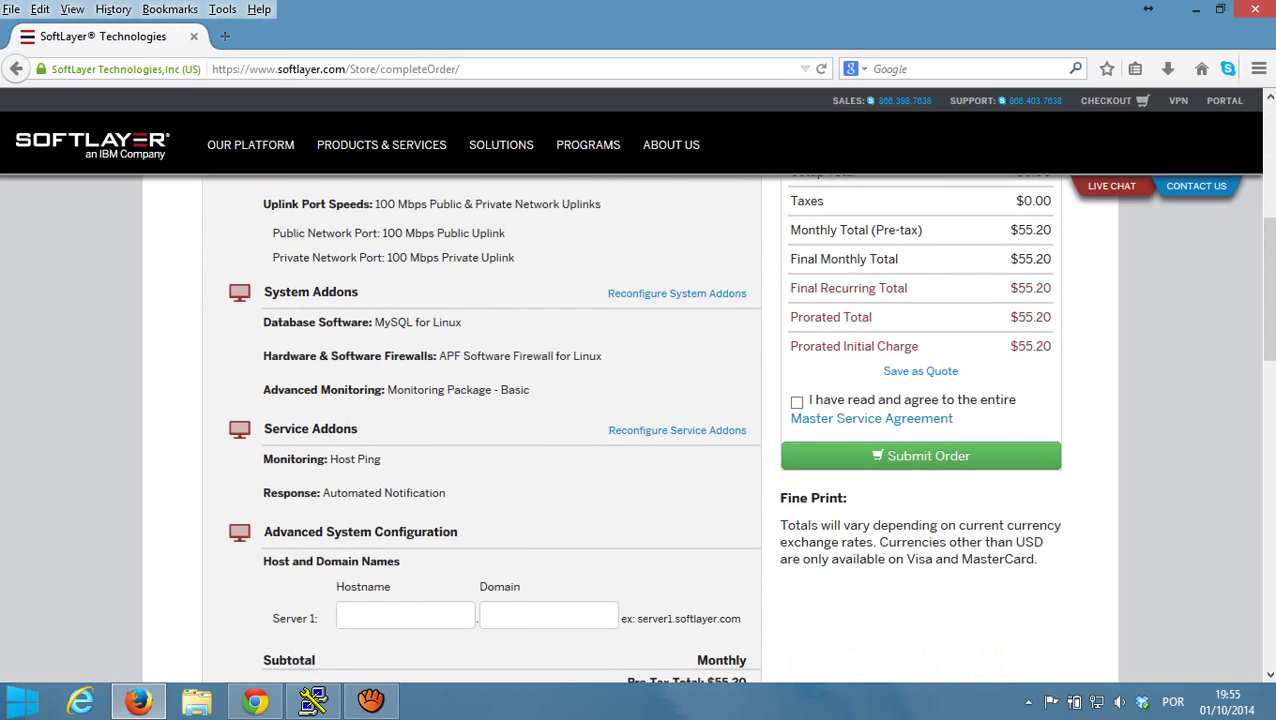
left_click(405, 509)
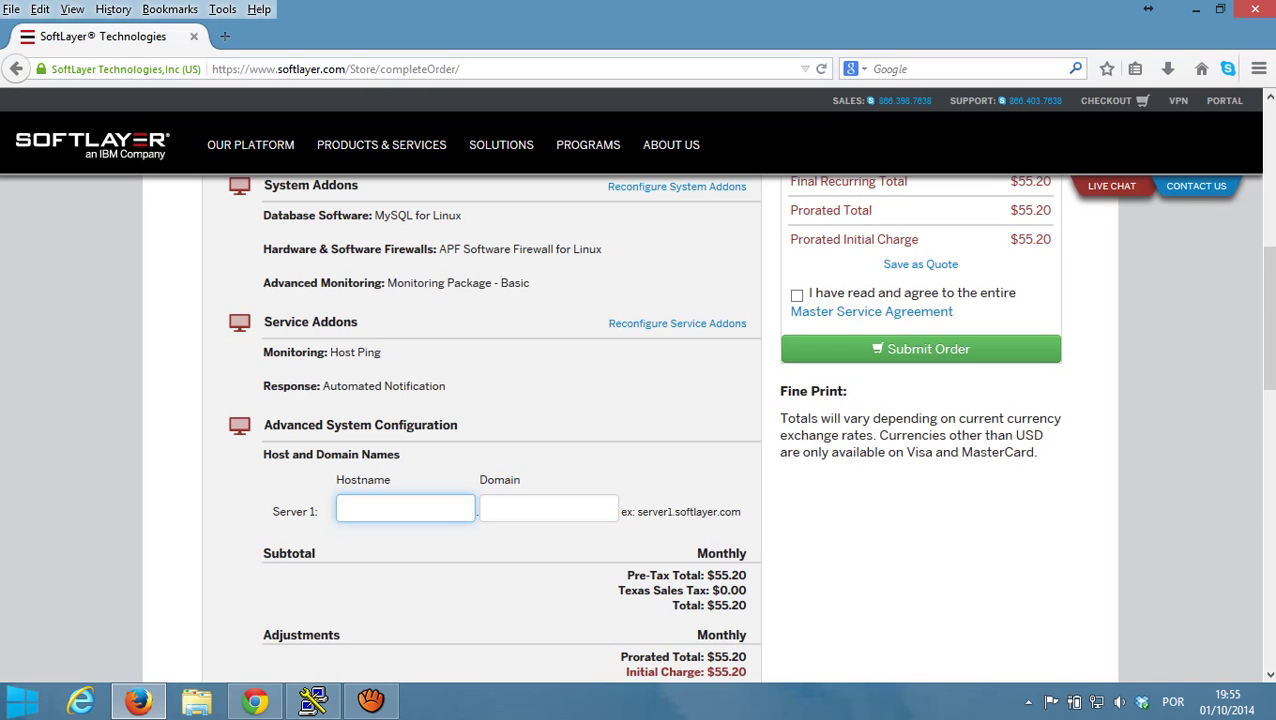
key("Tab")
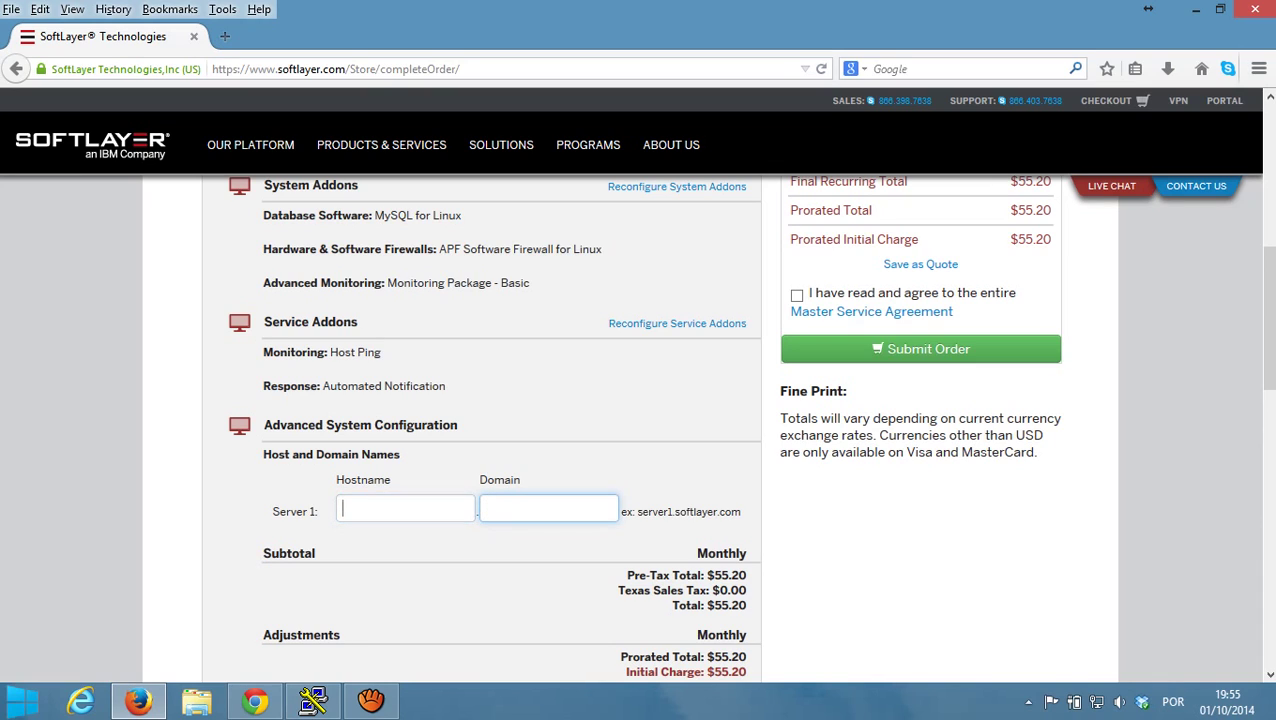
key("shift+Tab")
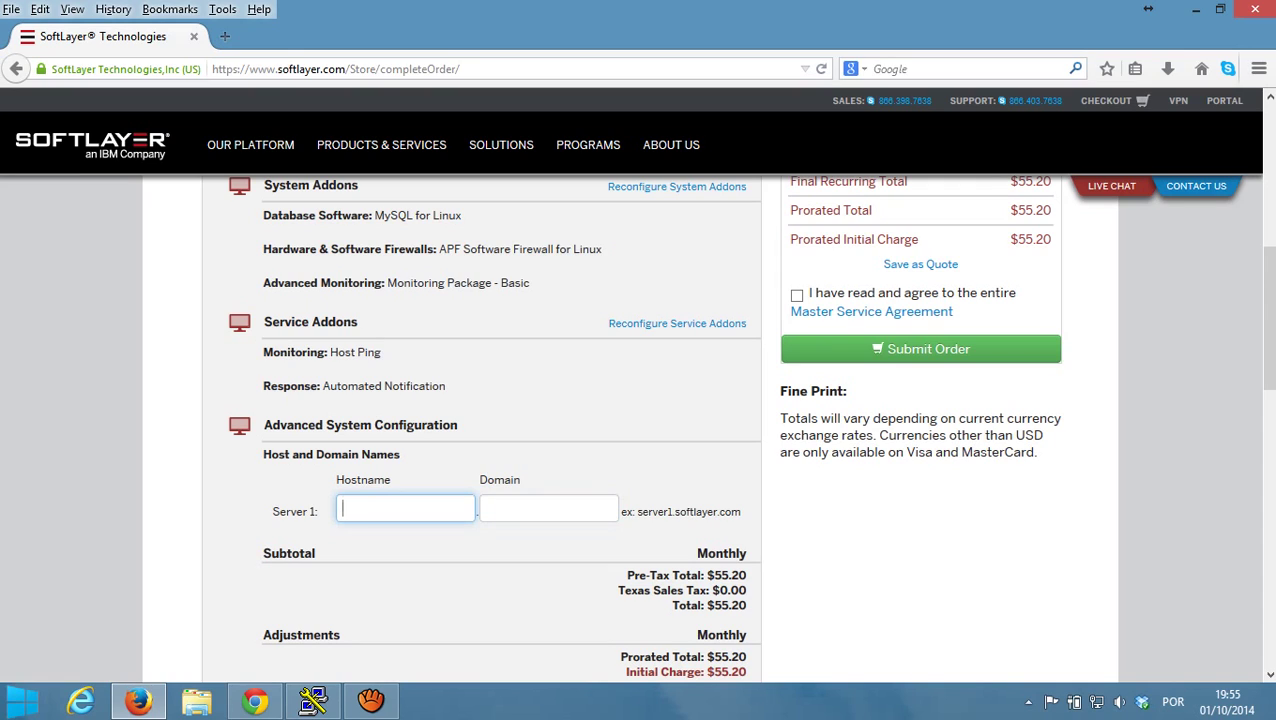
type("servidor1")
key("Tab")
type("c")
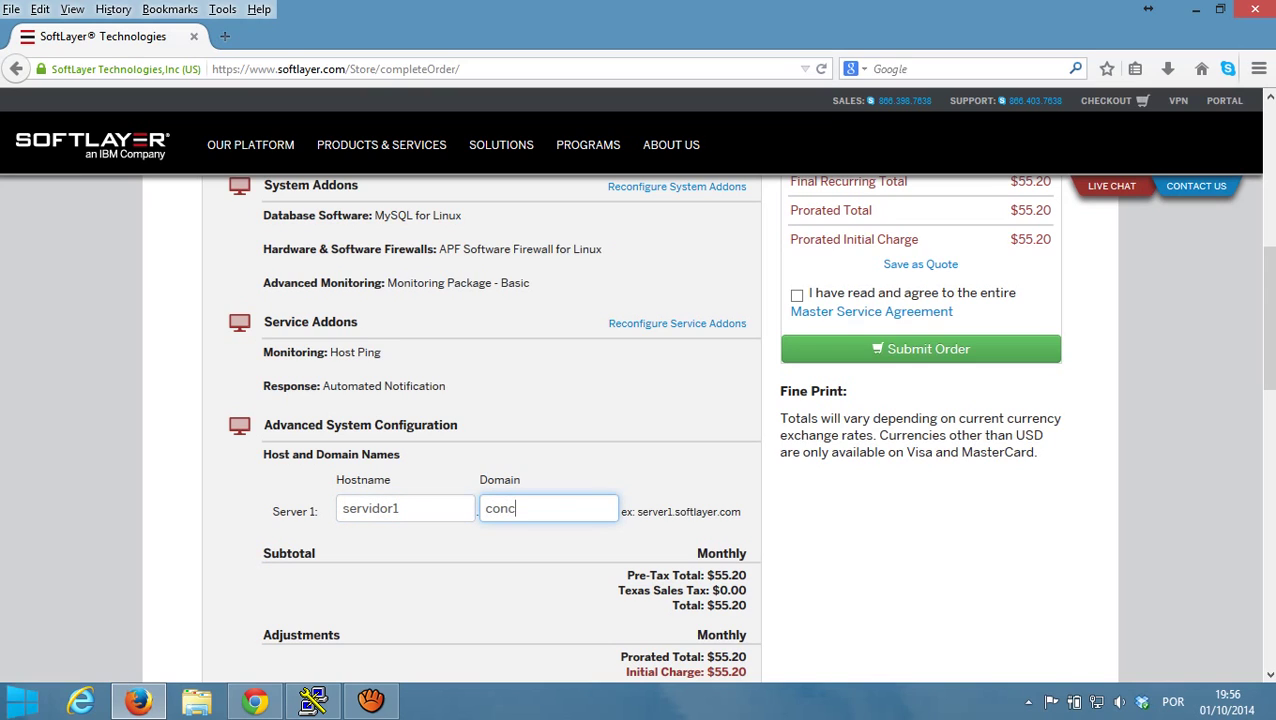
key("BackSpace")
type("acloud.com.br")
- Fill in the contact's first name, last name and company name
scroll(640, 420, "down", 5)
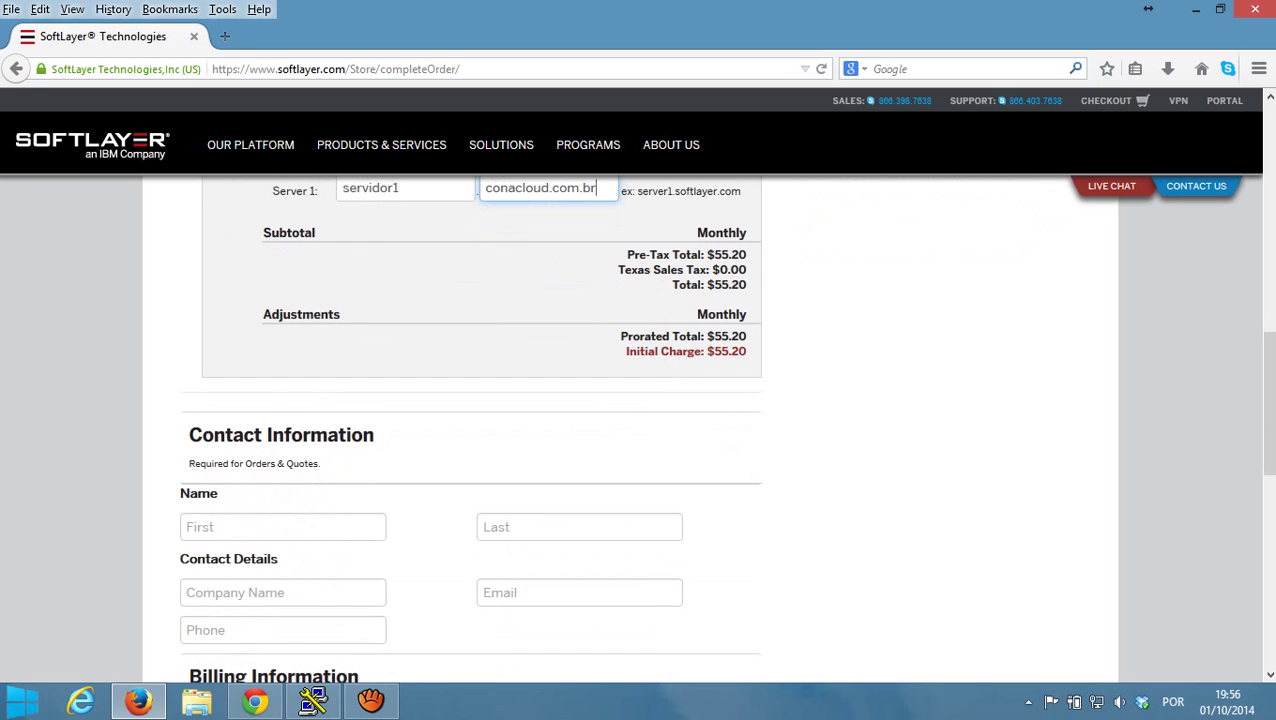
scroll(640, 428, "up", 1)
scroll(640, 428, "down", 4)
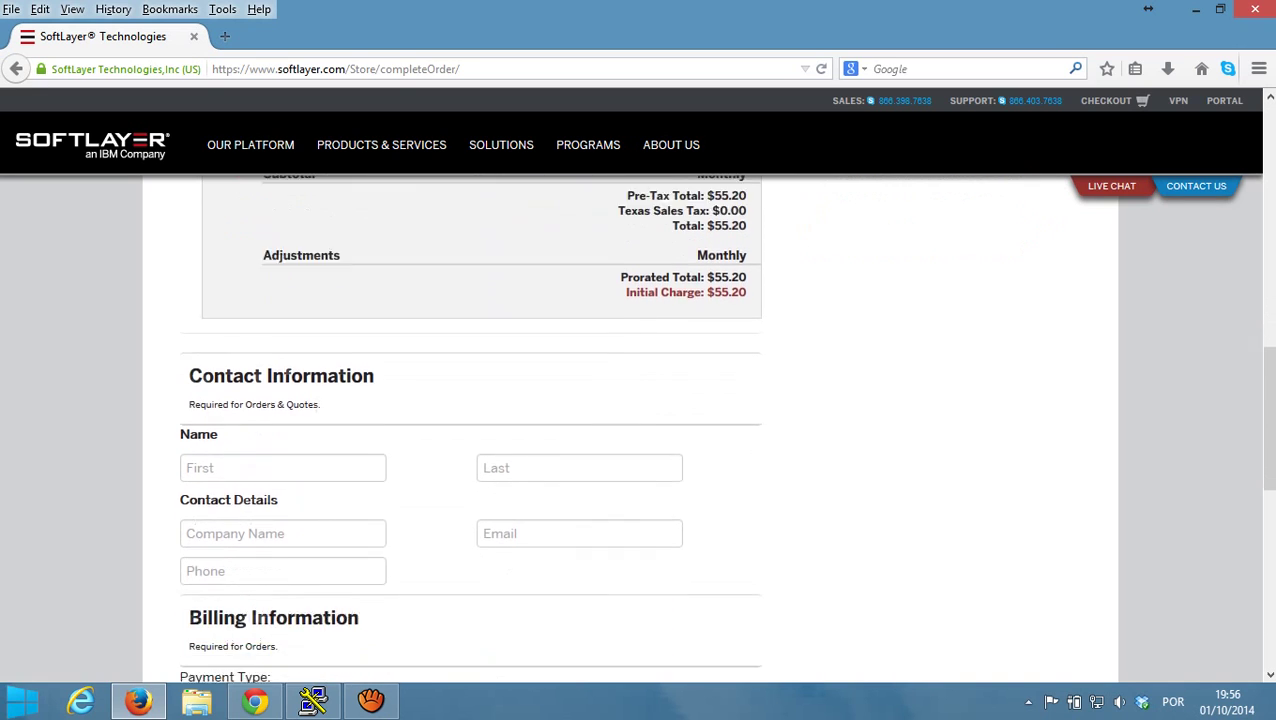
left_click(283, 313)
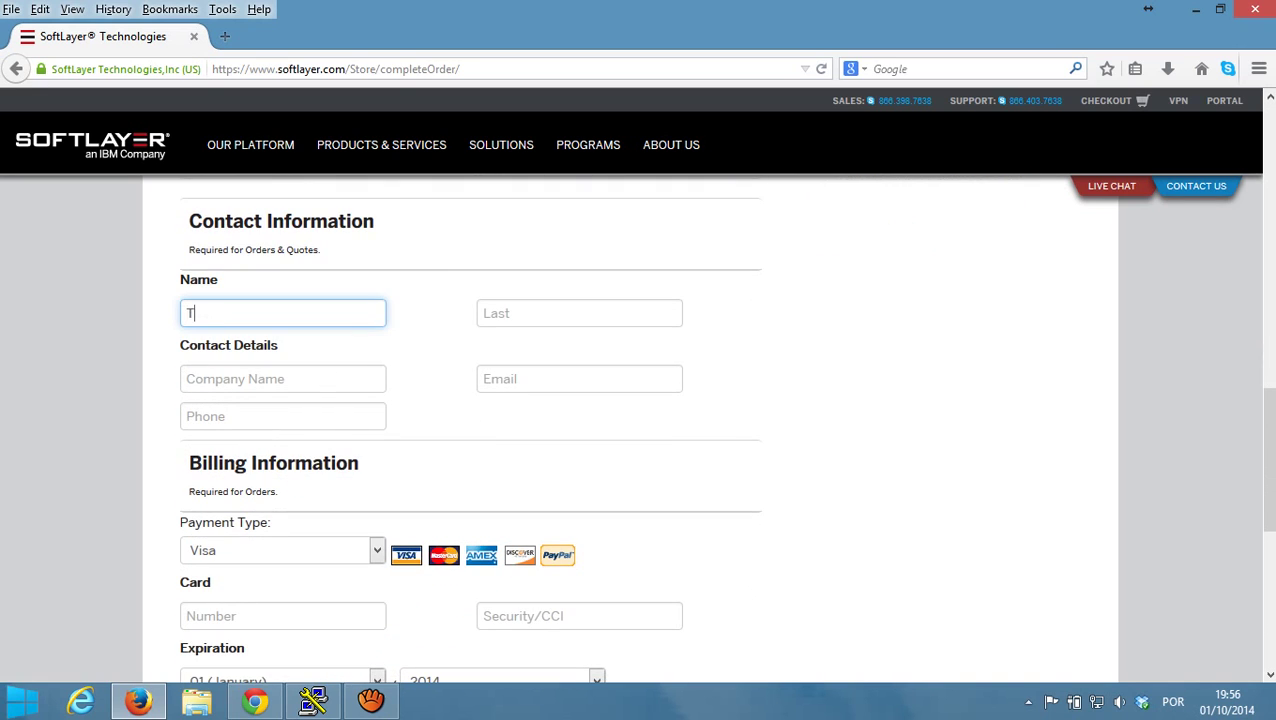
key("Tab")
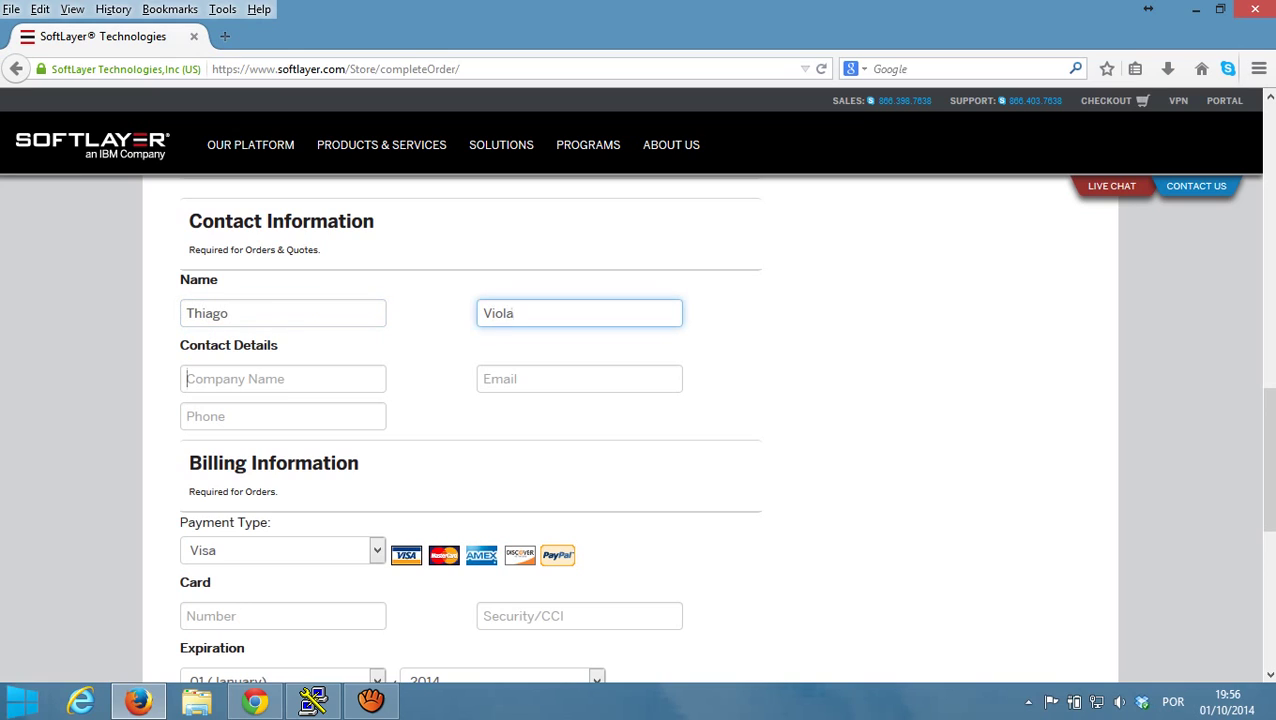
key("Tab")
type("IBM")
- Enter the contact's e-mail address, fixing a typo, and phone number
key("Tab")
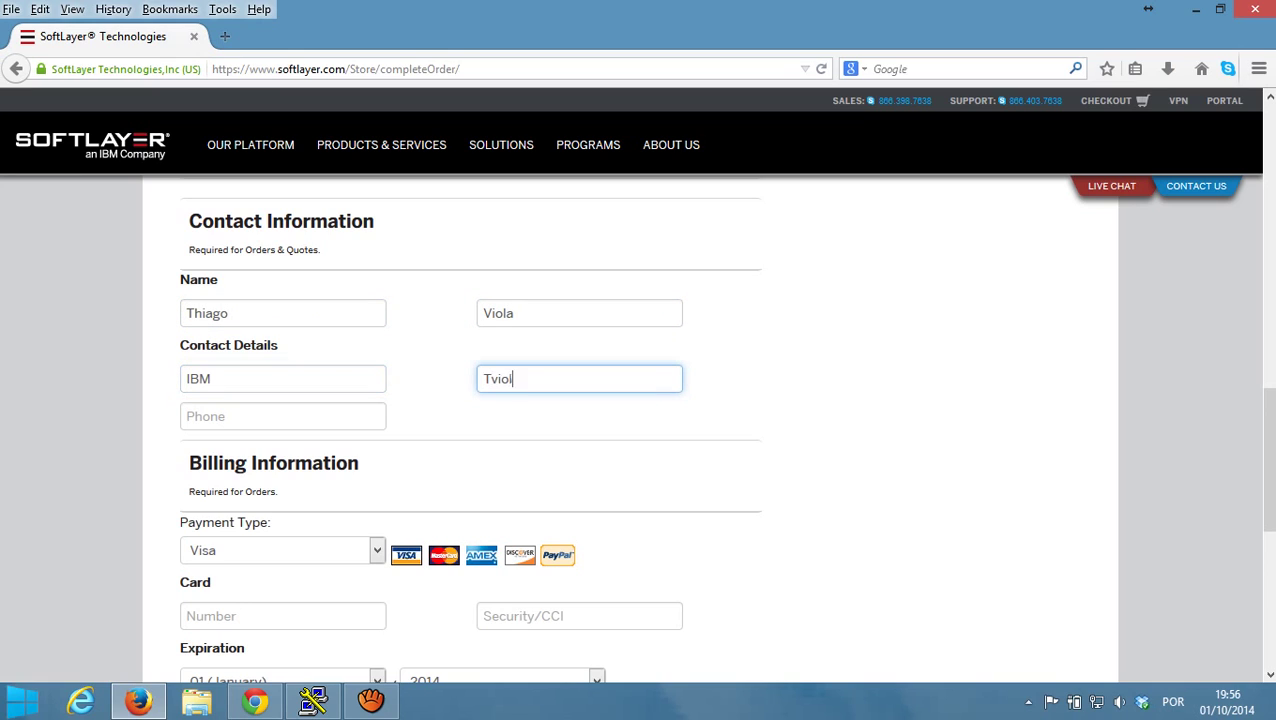
key("Tab")
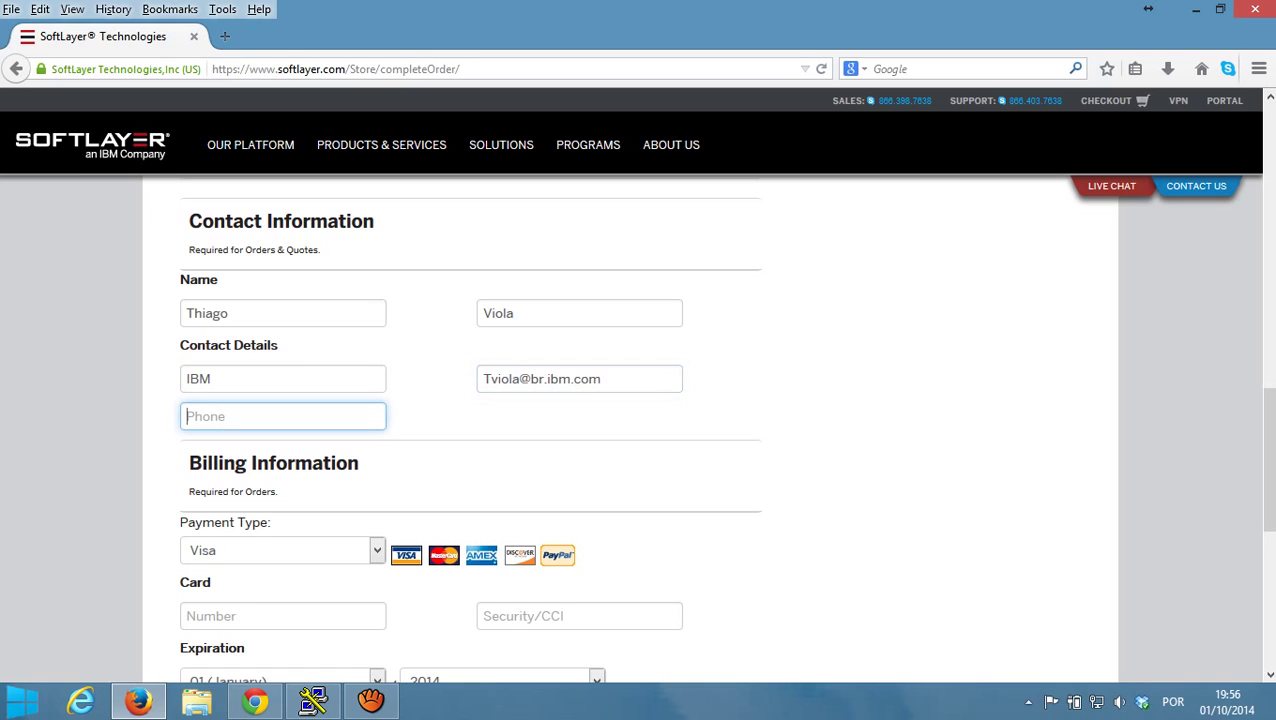
type("55 11 0000000")
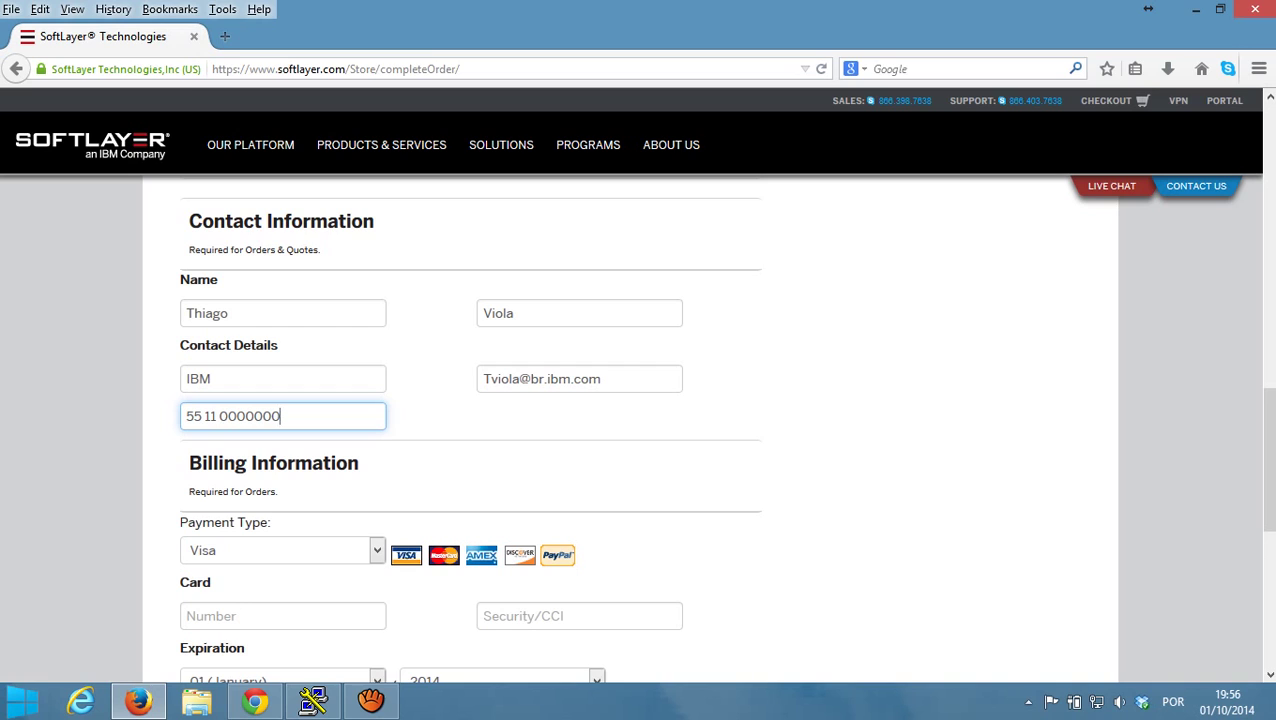
- Review the Billing Information section, then return to the $55.20 order totals
scroll(640, 430, "down", 2)
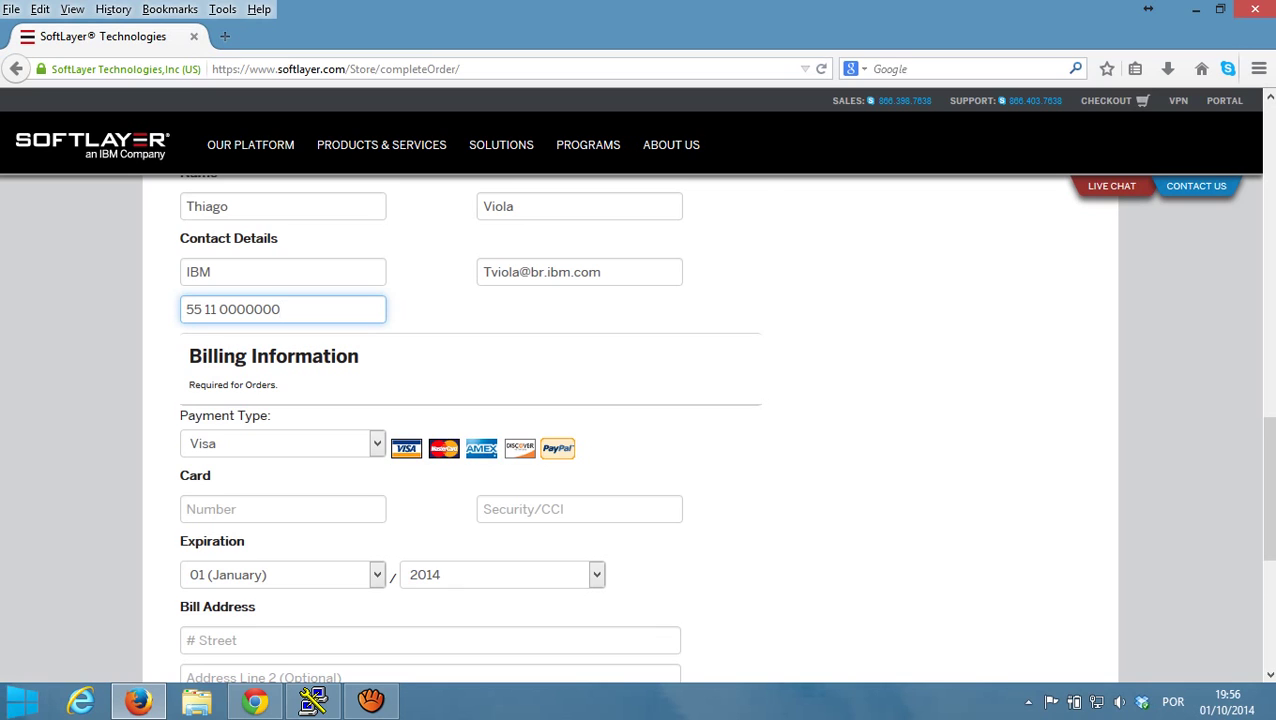
scroll(640, 430, "down", 2)
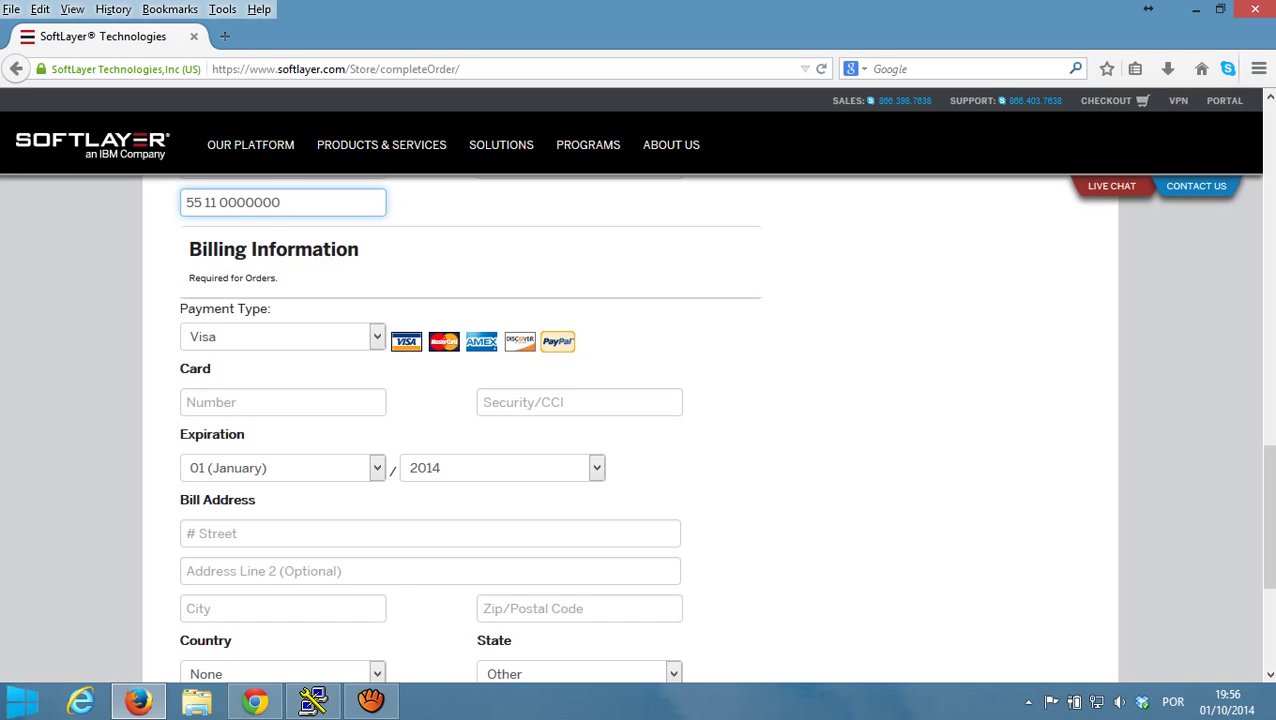
scroll(640, 430, "down", 5)
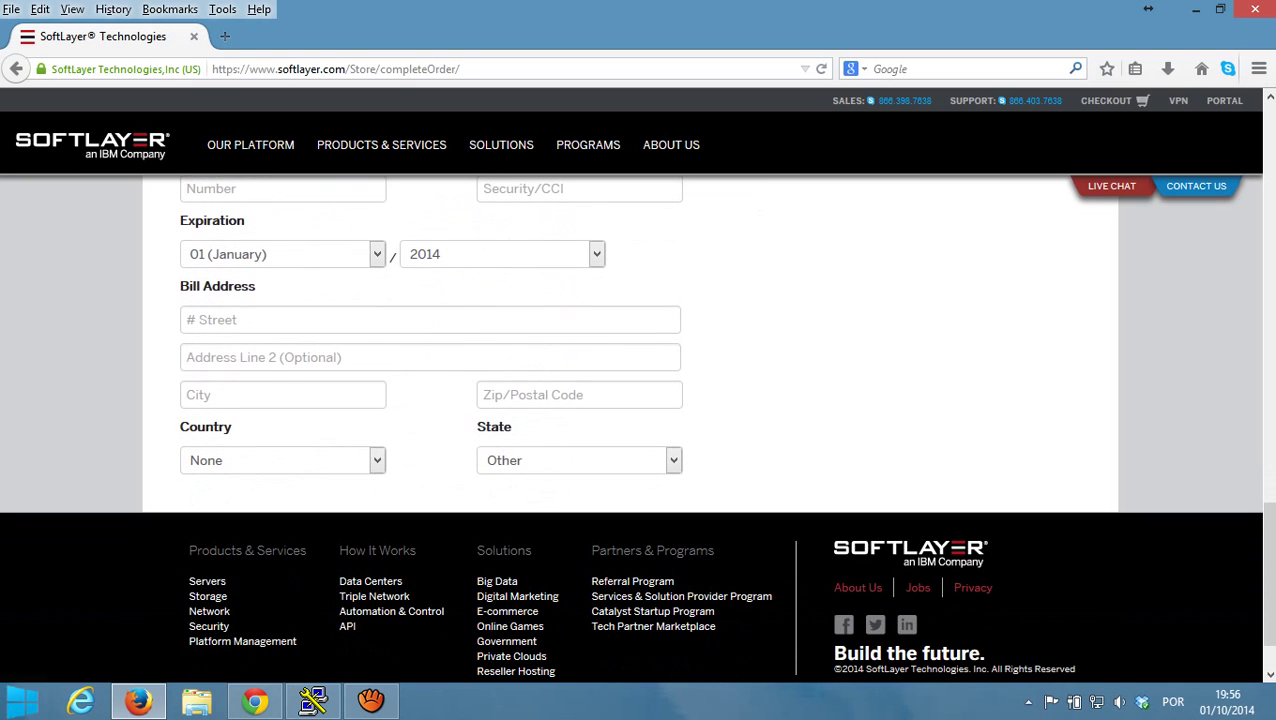
scroll(640, 430, "up", 15)
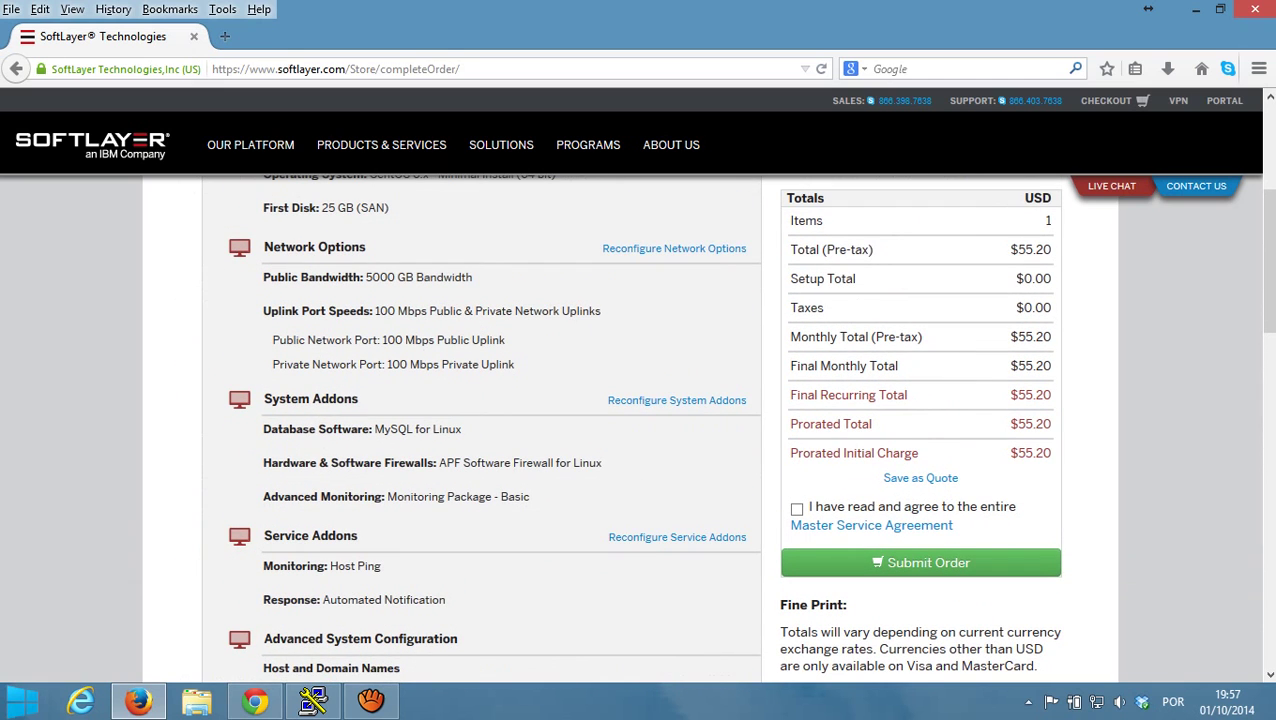
- Try accepting the Master Service Agreement and respond to the read-the-MSA-first warning
scroll(640, 430, "down", 2)
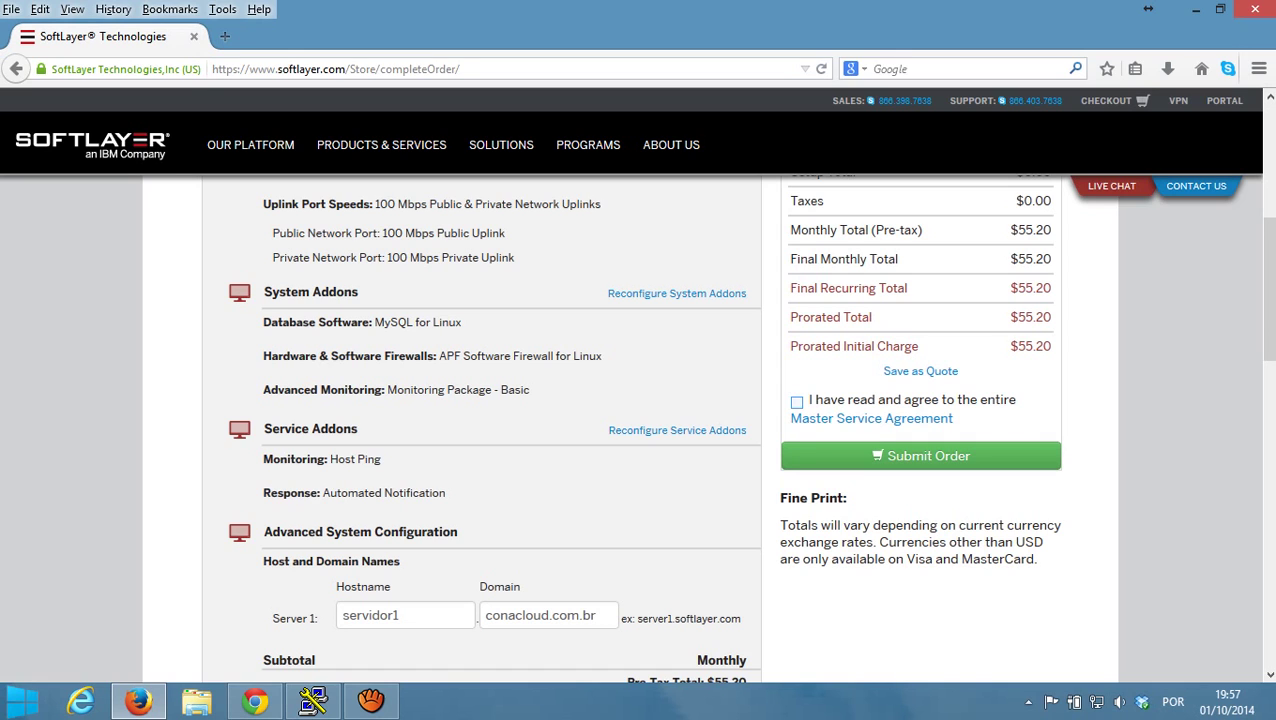
left_click(796, 401)
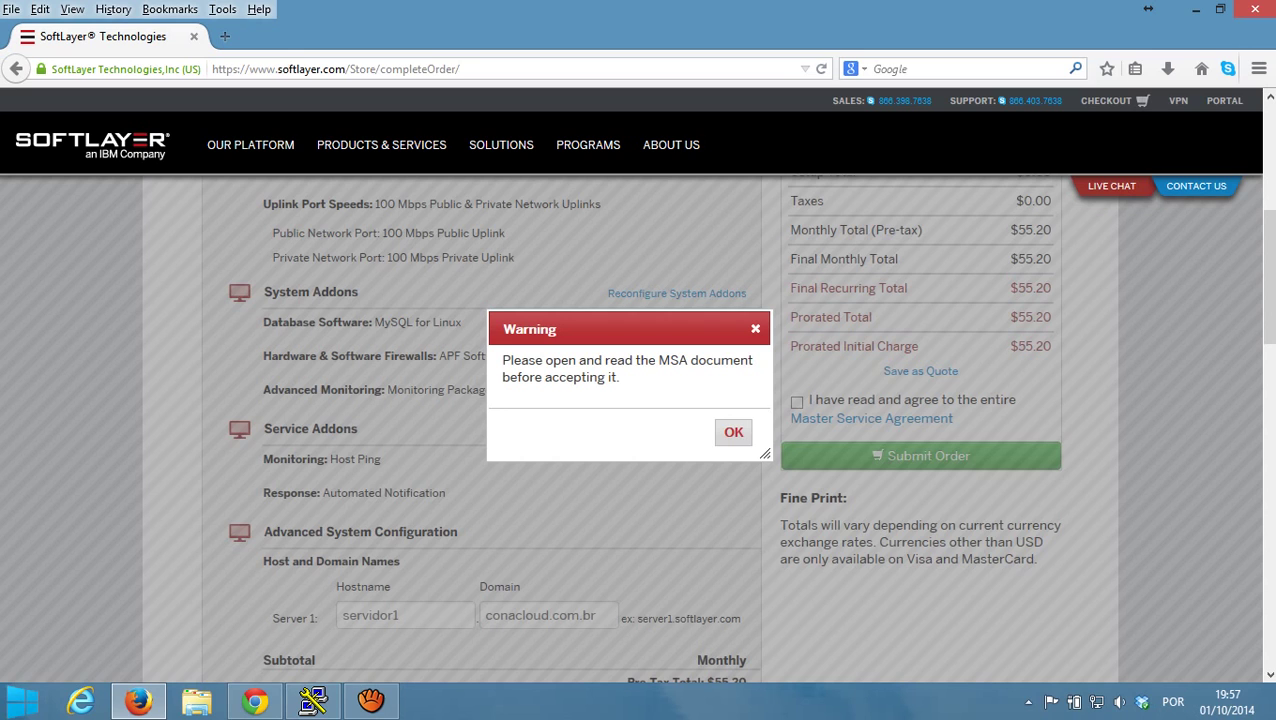
left_click(733, 432)
- Read through the Master Service Agreement PDF, then close it and return to checkout
left_click(871, 418)
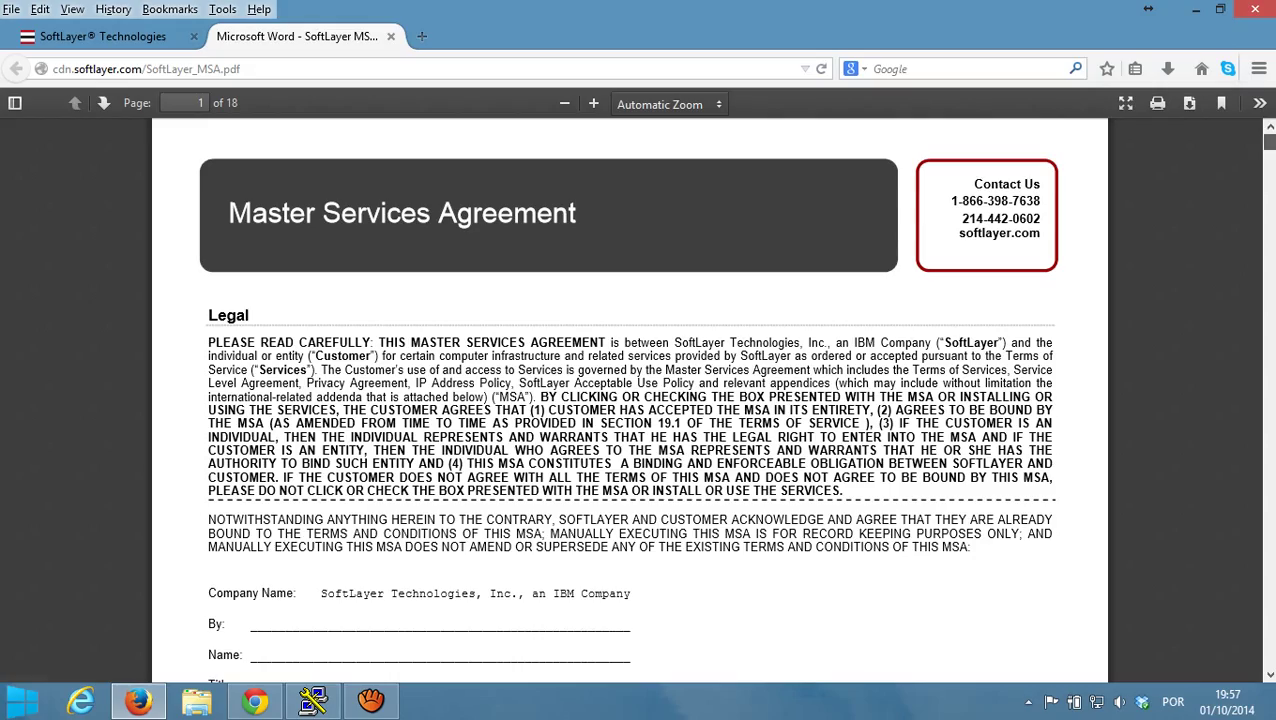
scroll(630, 400, "down", 10)
scroll(630, 400, "down", 20)
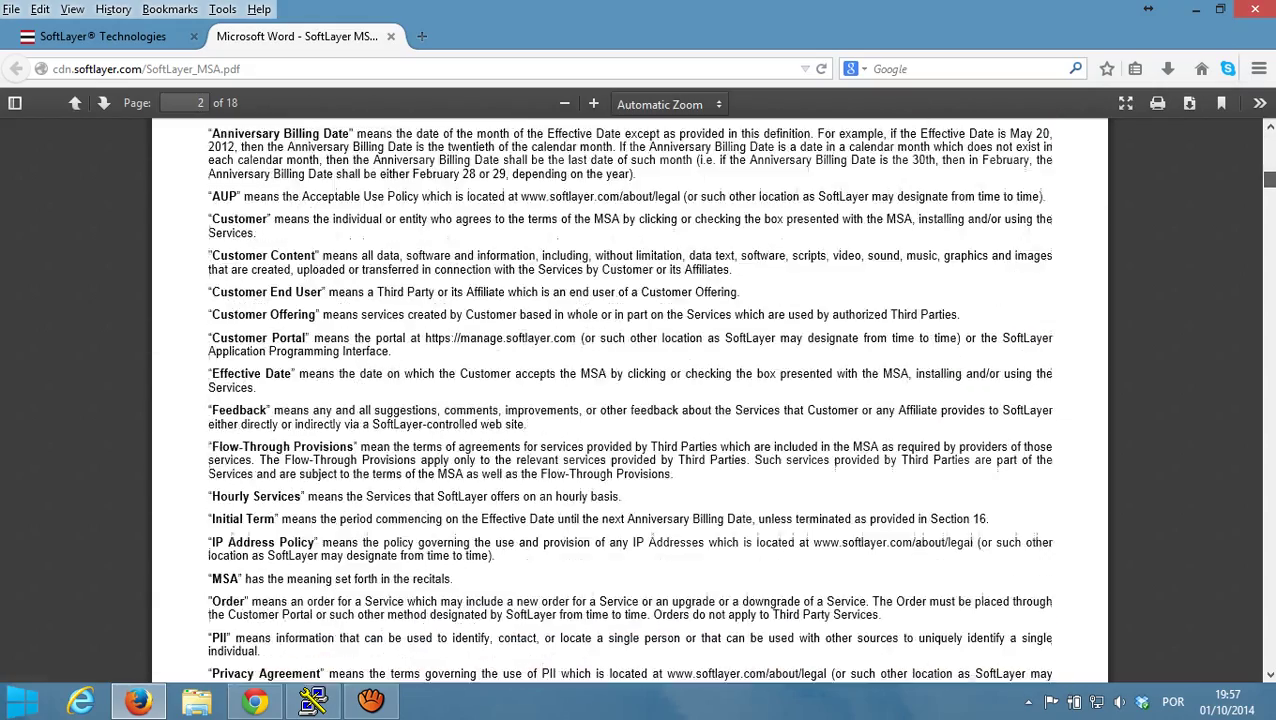
scroll(630, 400, "down", 10)
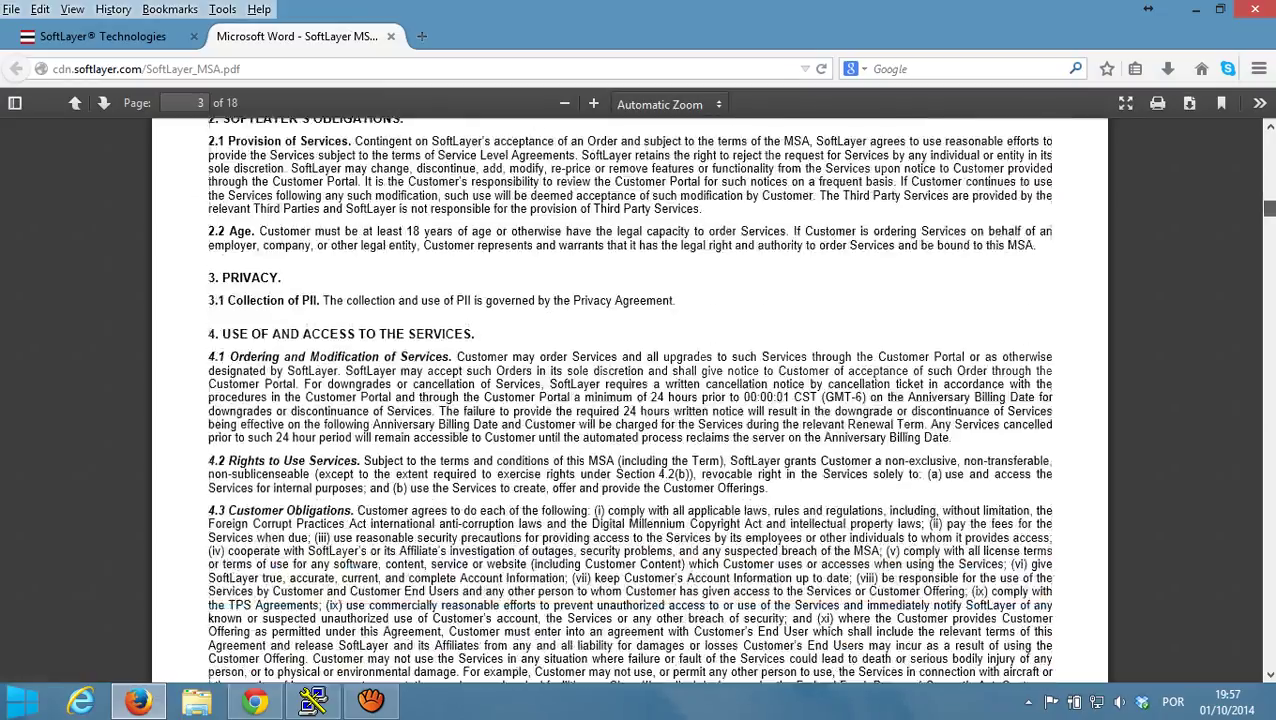
scroll(630, 400, "down", 10)
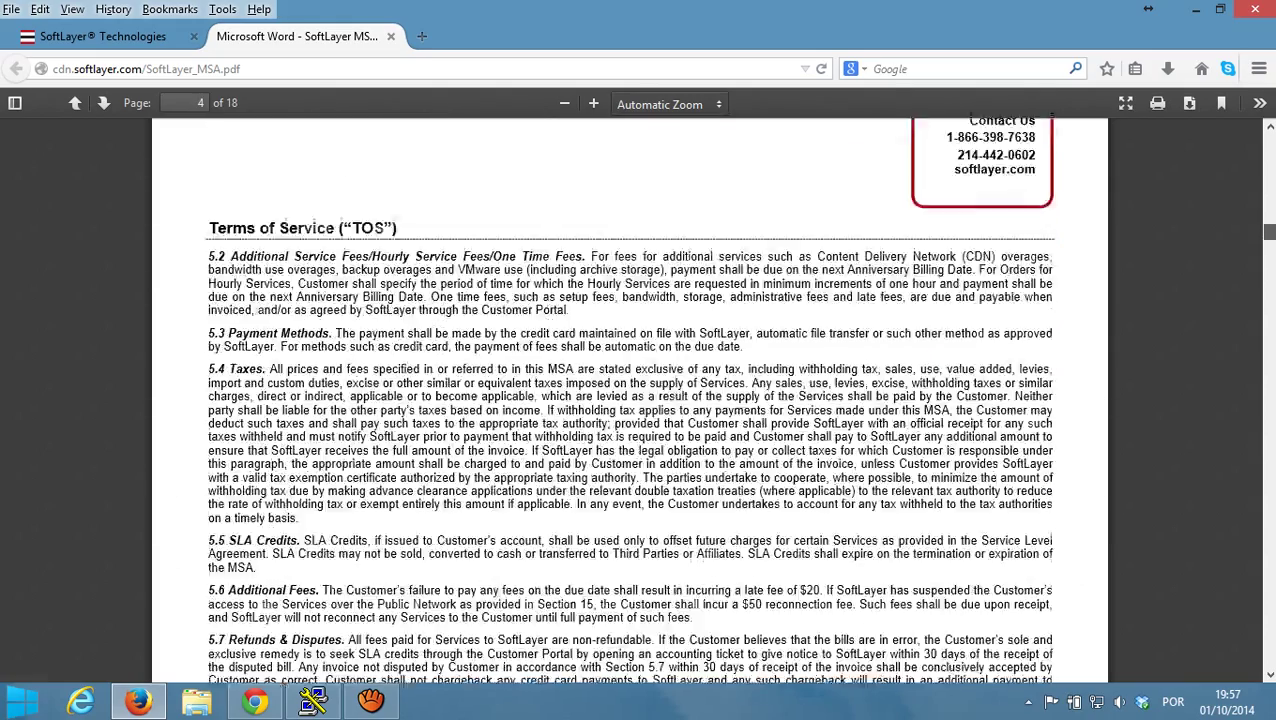
scroll(630, 400, "down", 10)
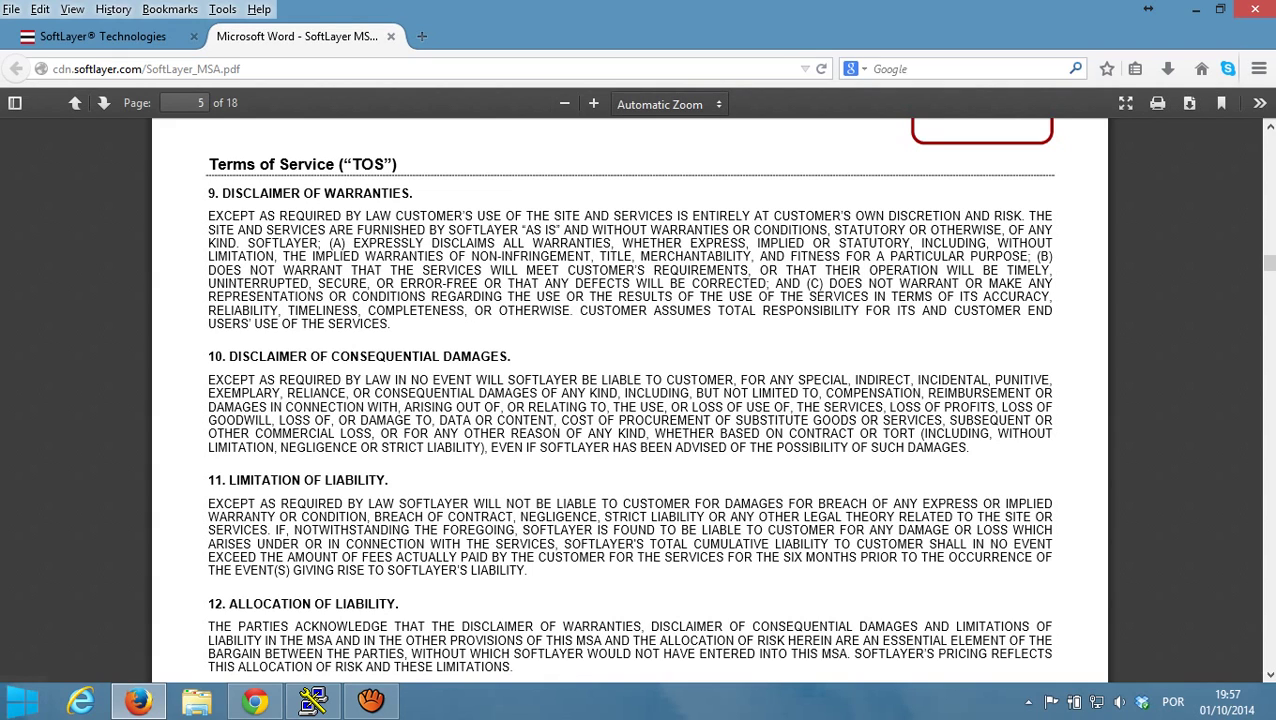
left_click(390, 36)
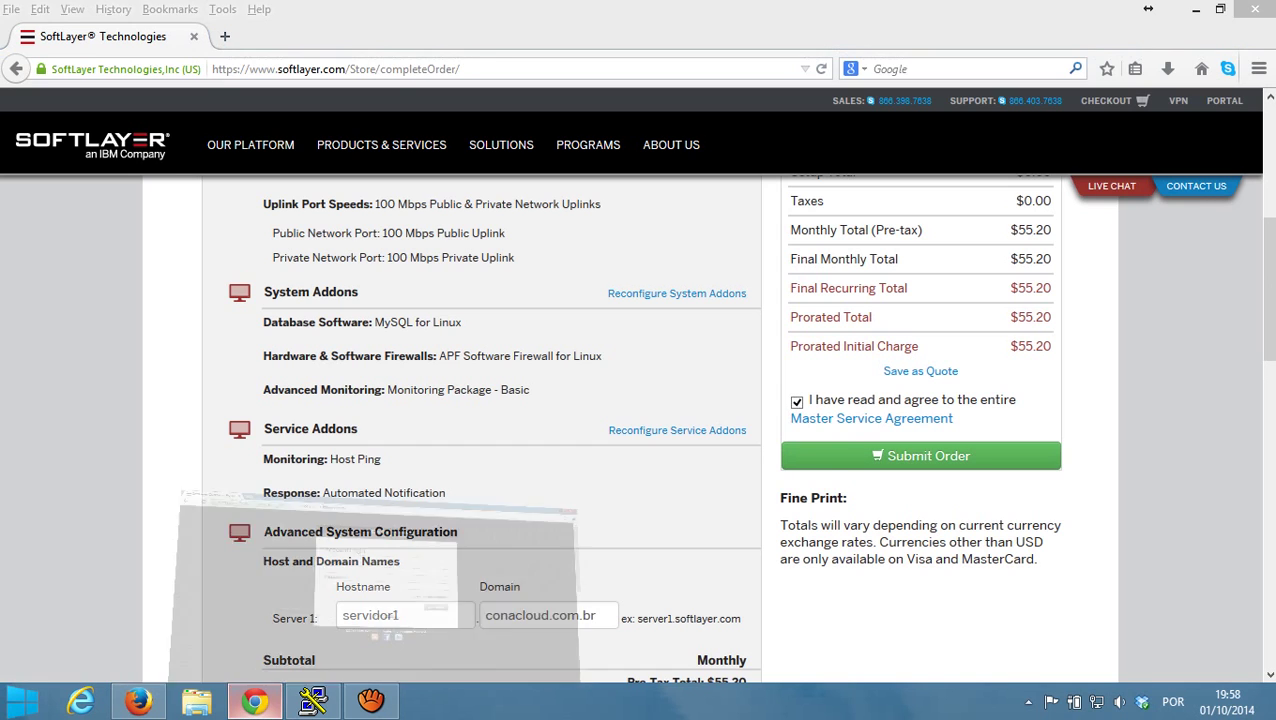
- Sign in to the portal in Chrome with the account username and password, declining to save the password
left_click(255, 701)
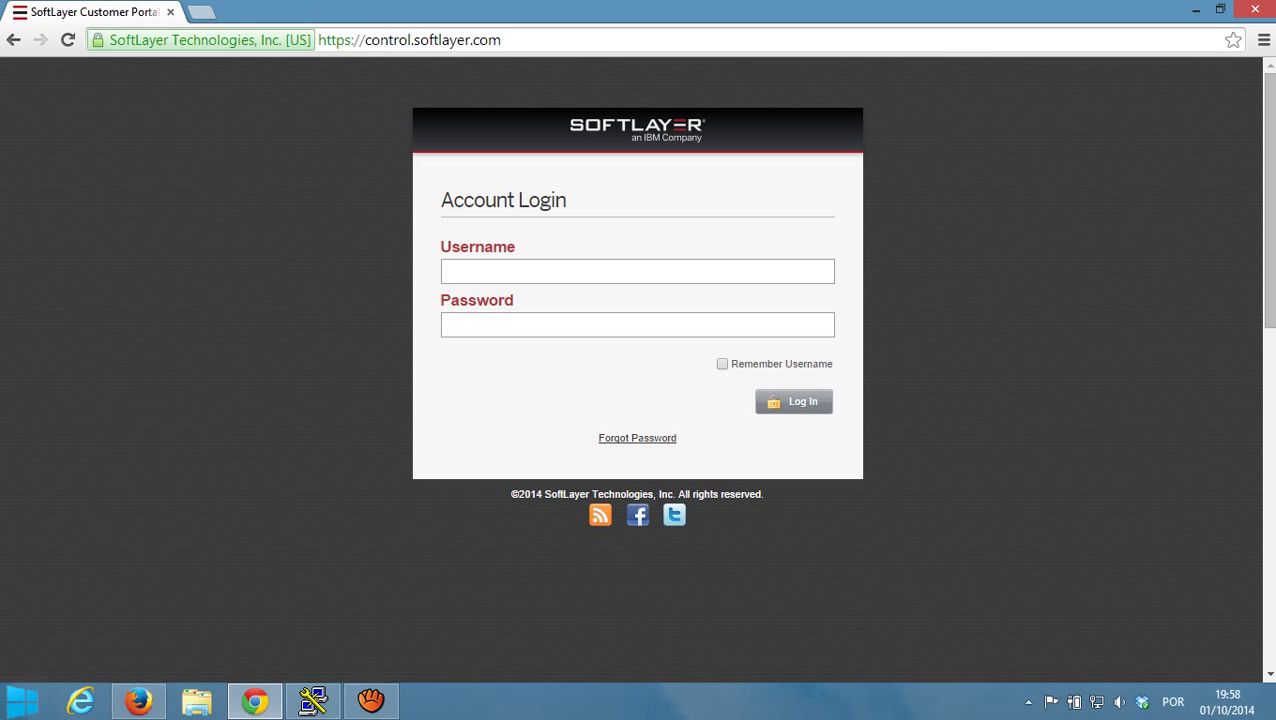
type("s")
key("BackSpace")
type("SL361264")
left_click(446, 324)
type("••••••••••")
key("Return")
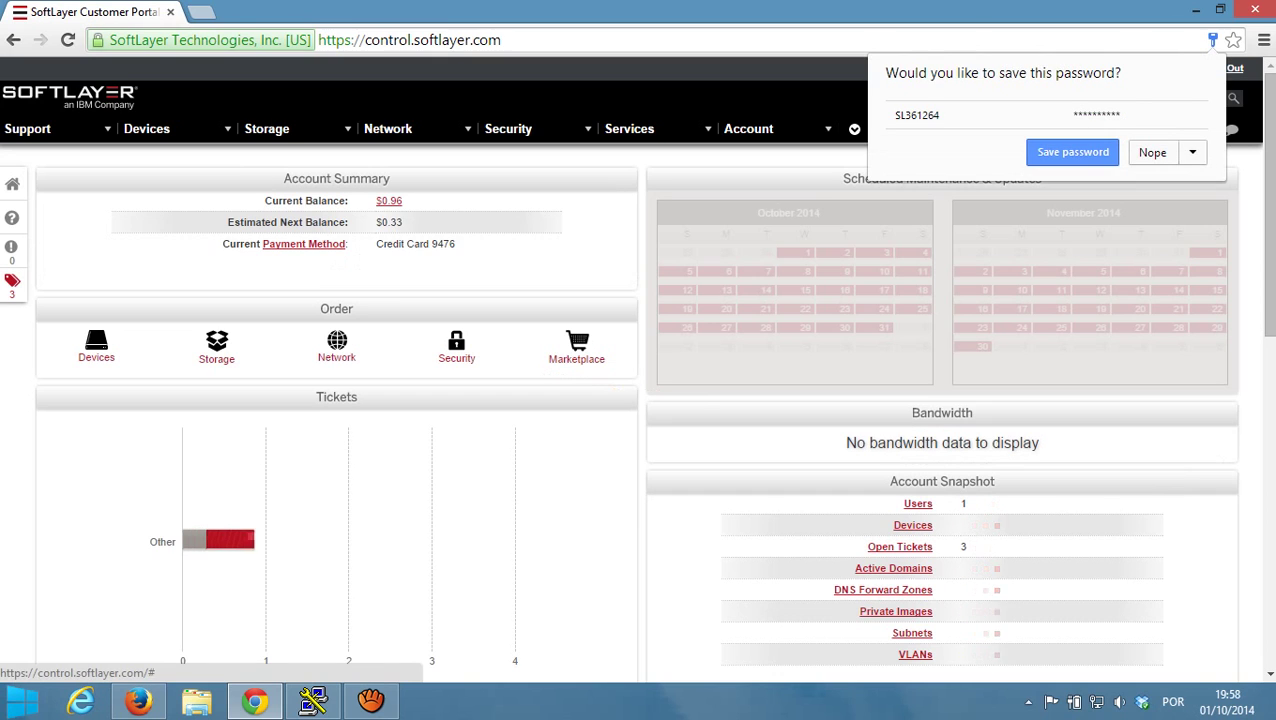
left_click(1073, 152)
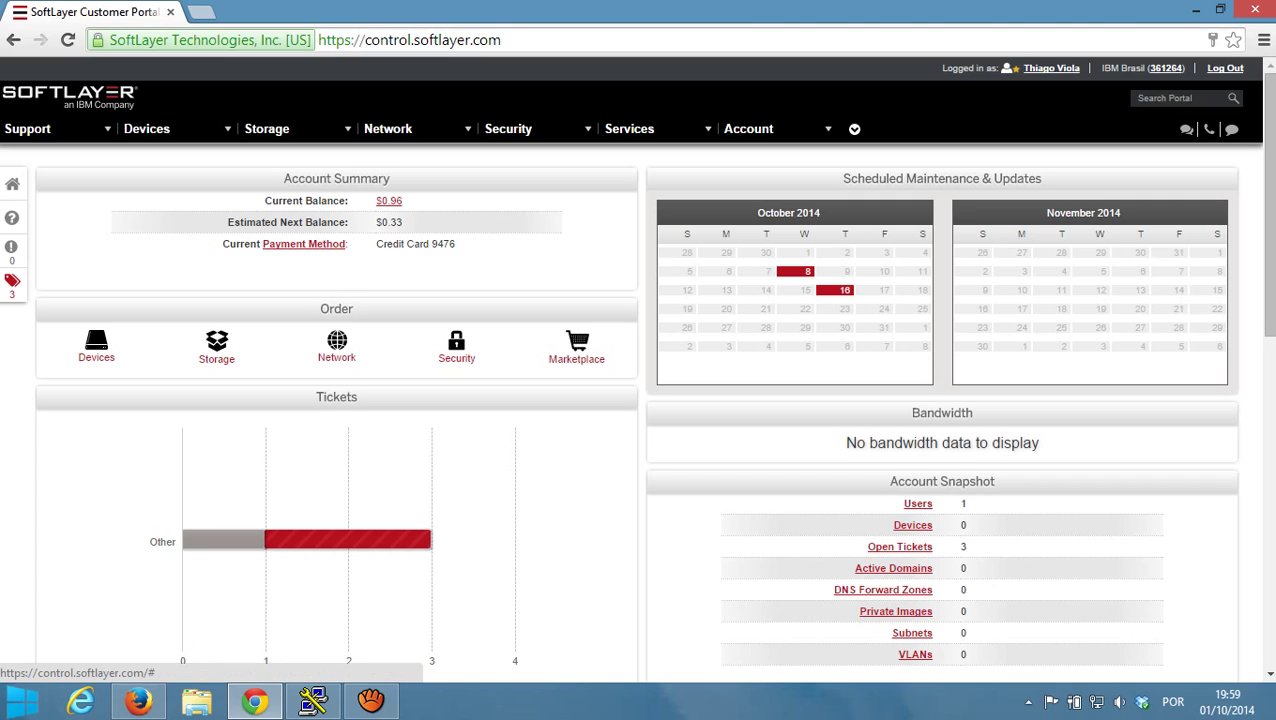
- Open Device List from the Devices menu to see the account's devices
mouse_move(420, 540)
mouse_move(146, 128)
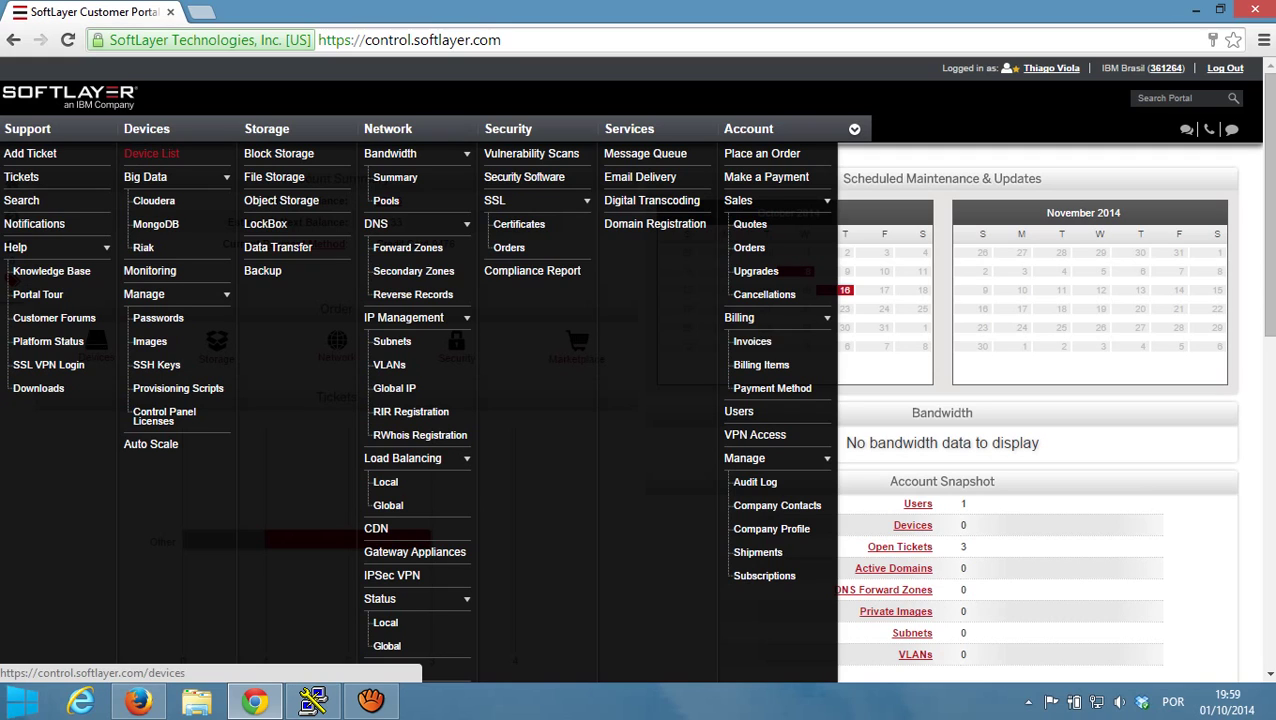
left_click(151, 153)
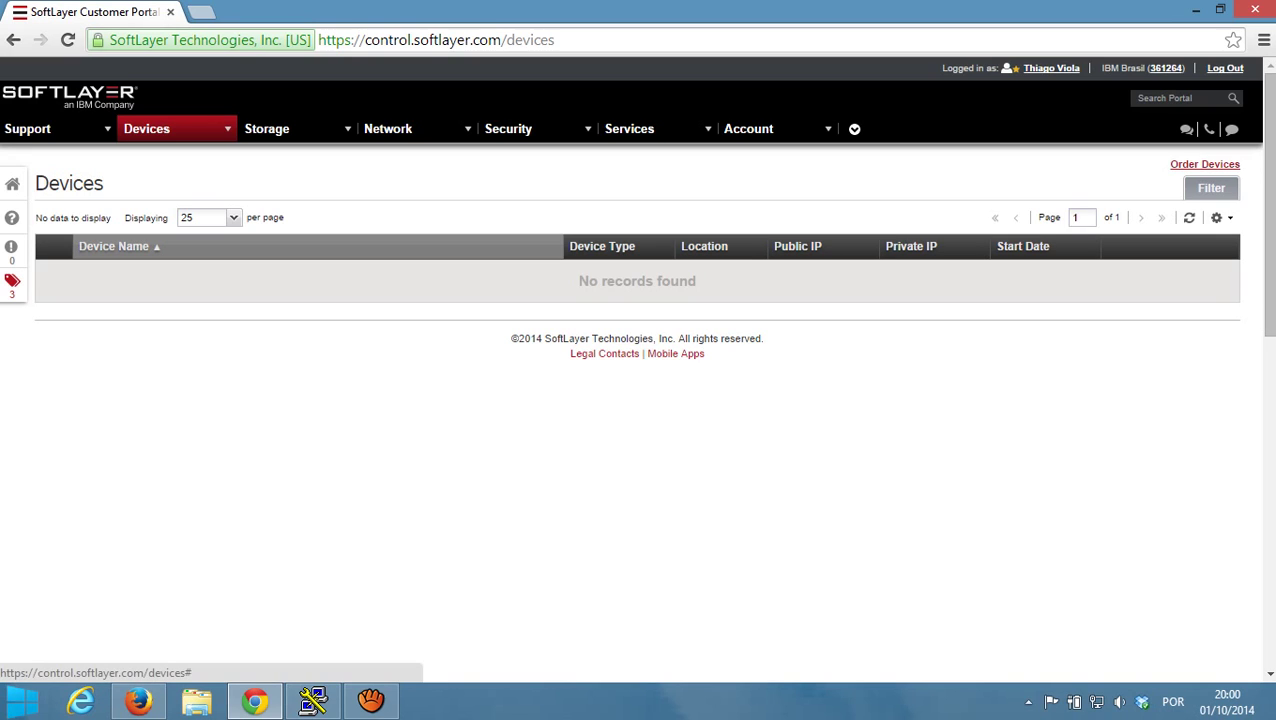
- Always allow pop-ups from the portal through Chrome's blocked pop-up notice
left_click(1205, 164)
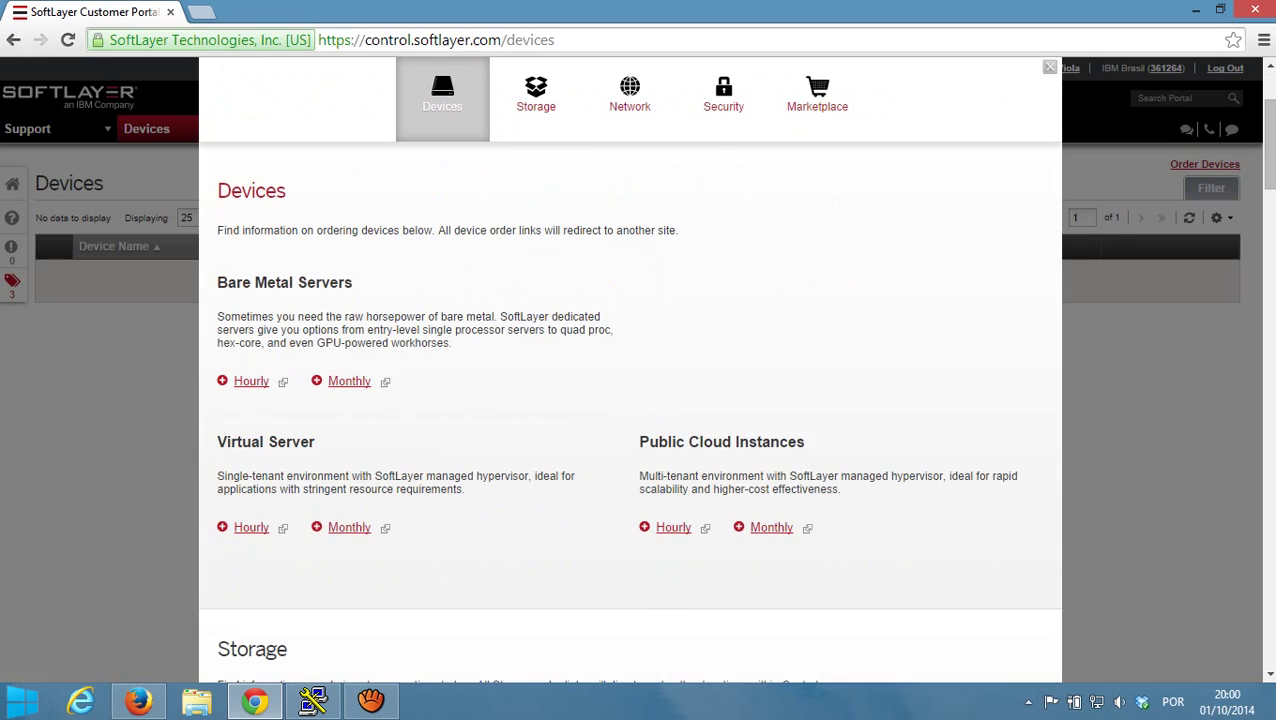
left_click_drag(648, 442, 796, 442)
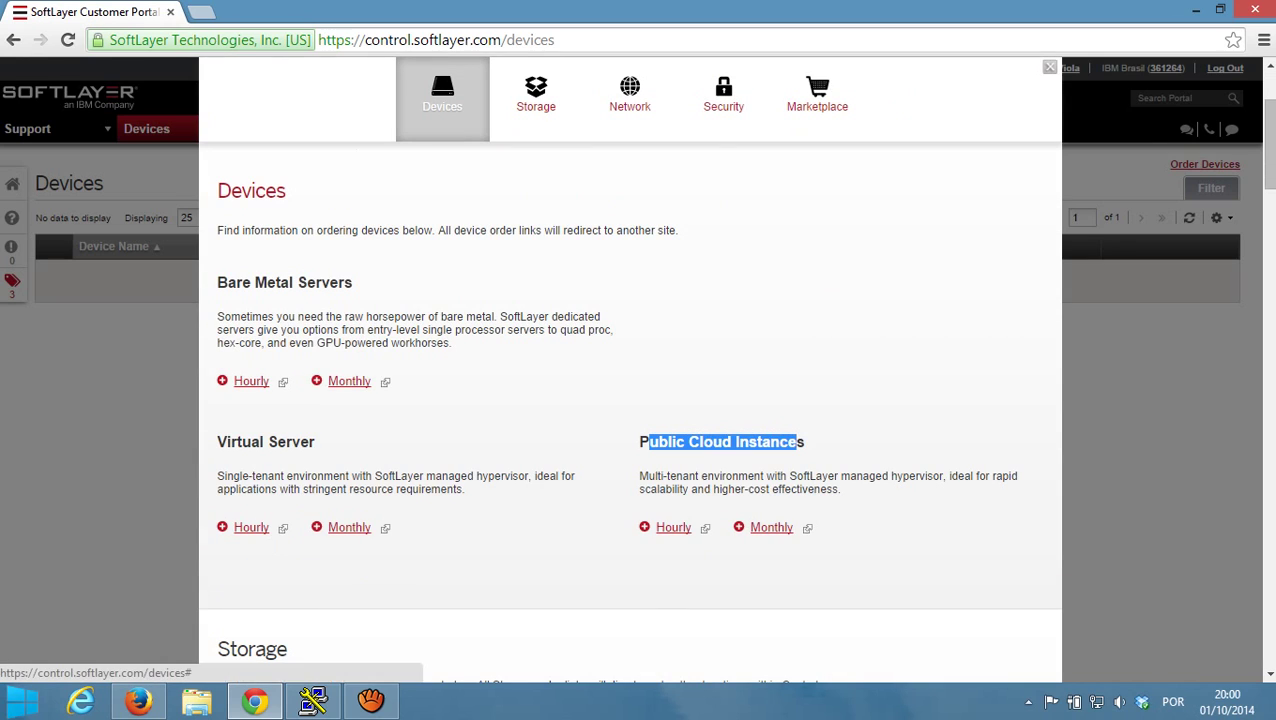
key("Escape")
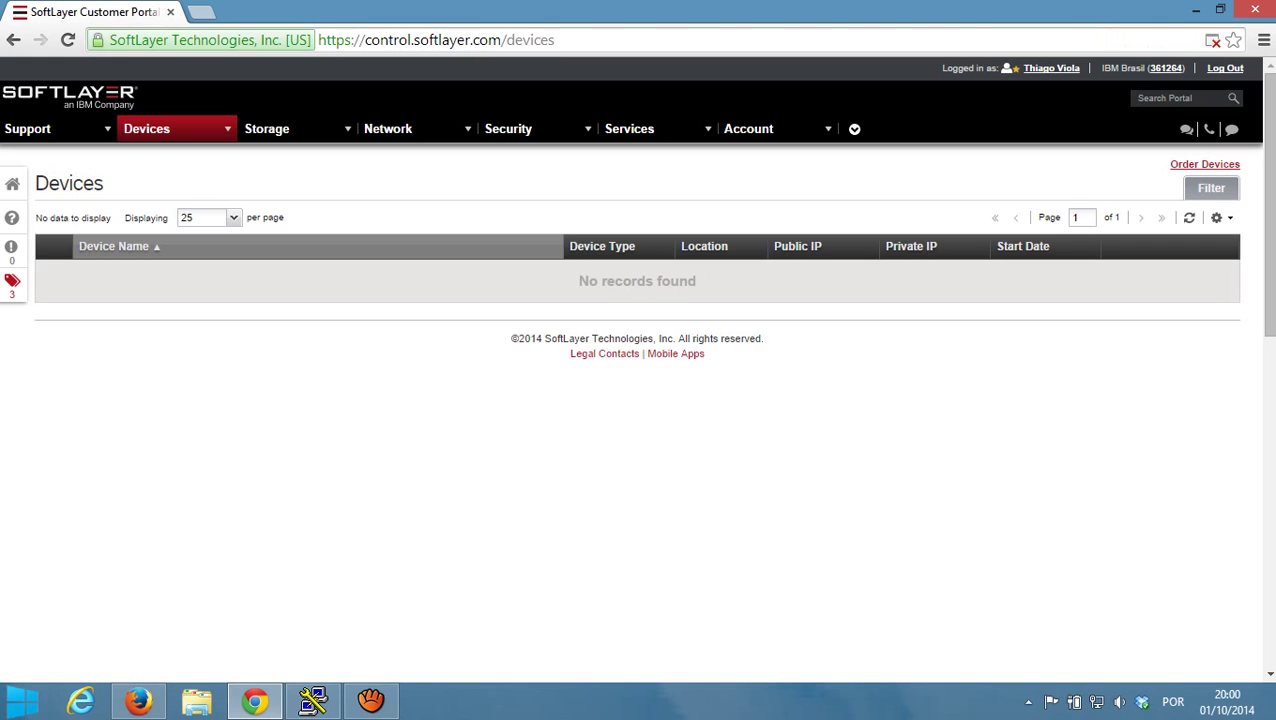
left_click(1213, 40)
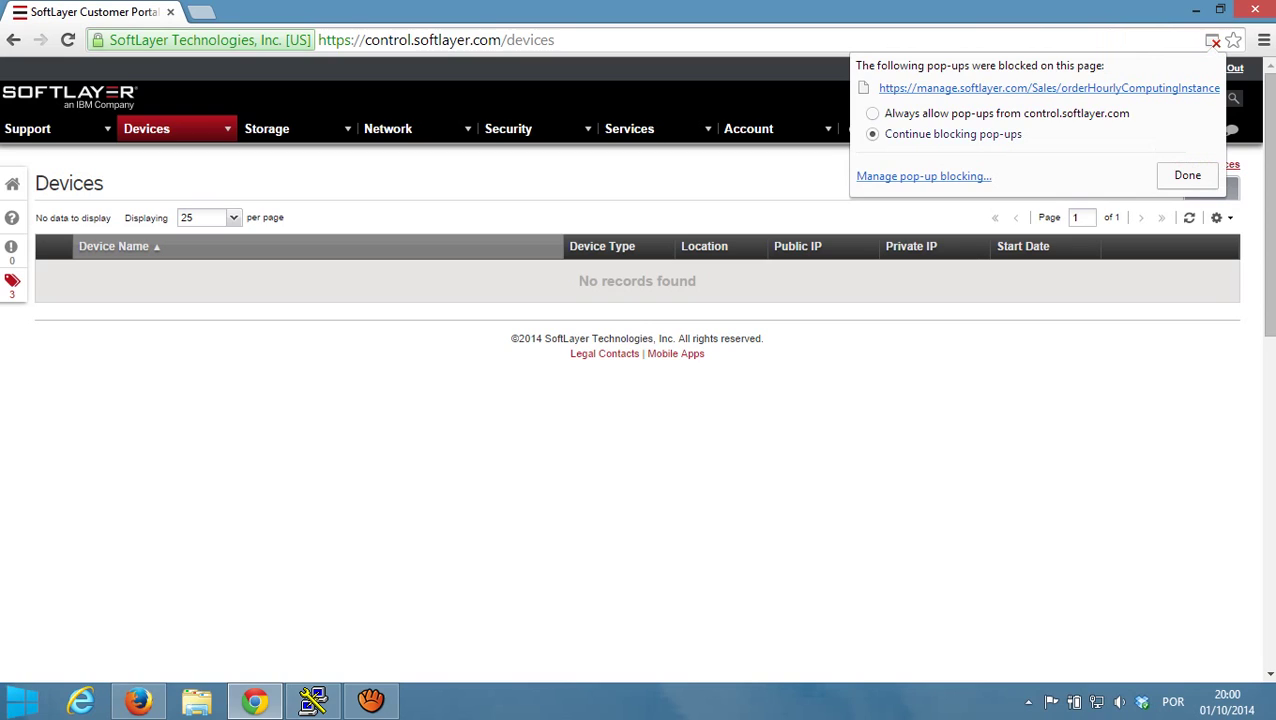
left_click(1005, 113)
left_click(1187, 175)
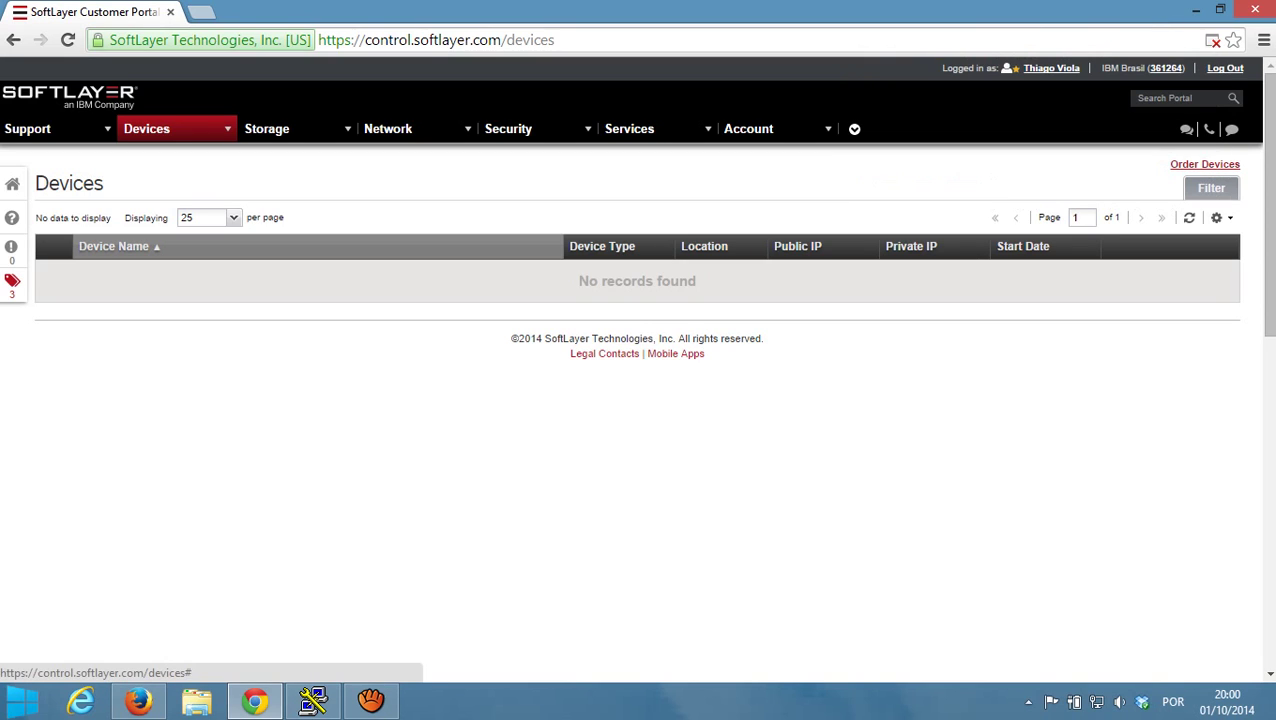
- Start an order for an hourly Public Cloud Instance from Order Devices
left_click(1205, 164)
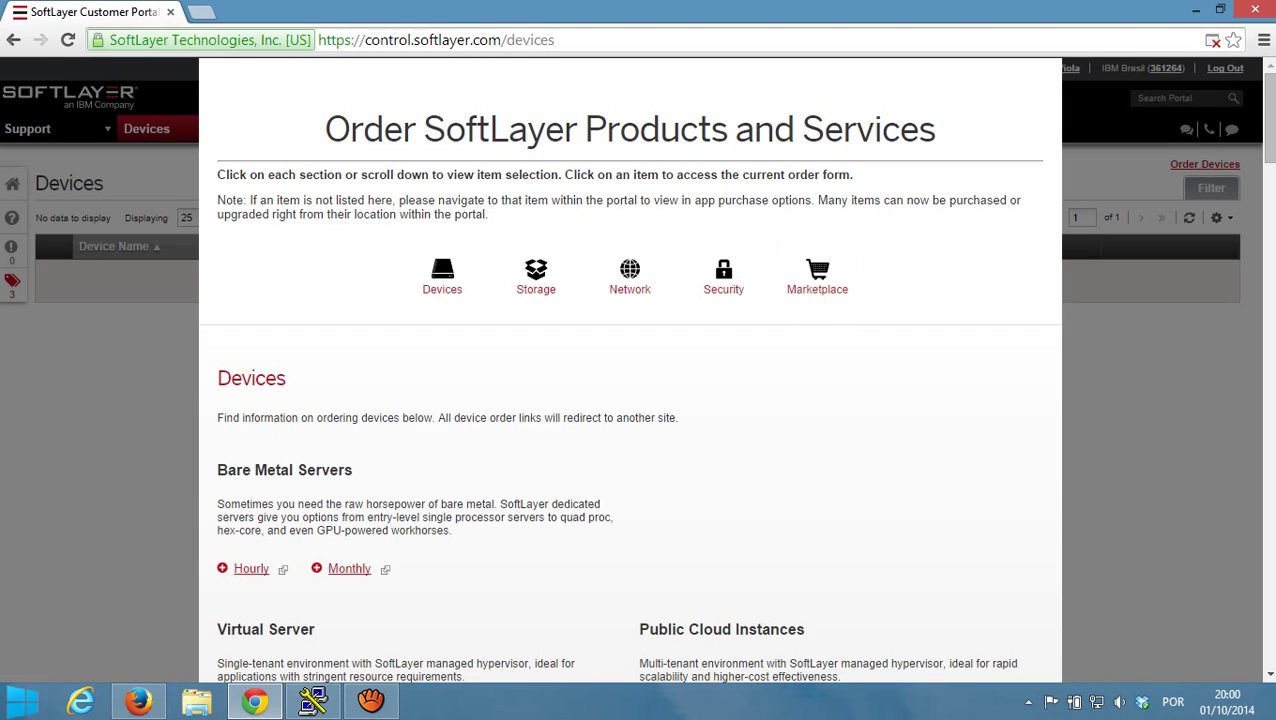
scroll(630, 400, "down", 2)
left_click(683, 527)
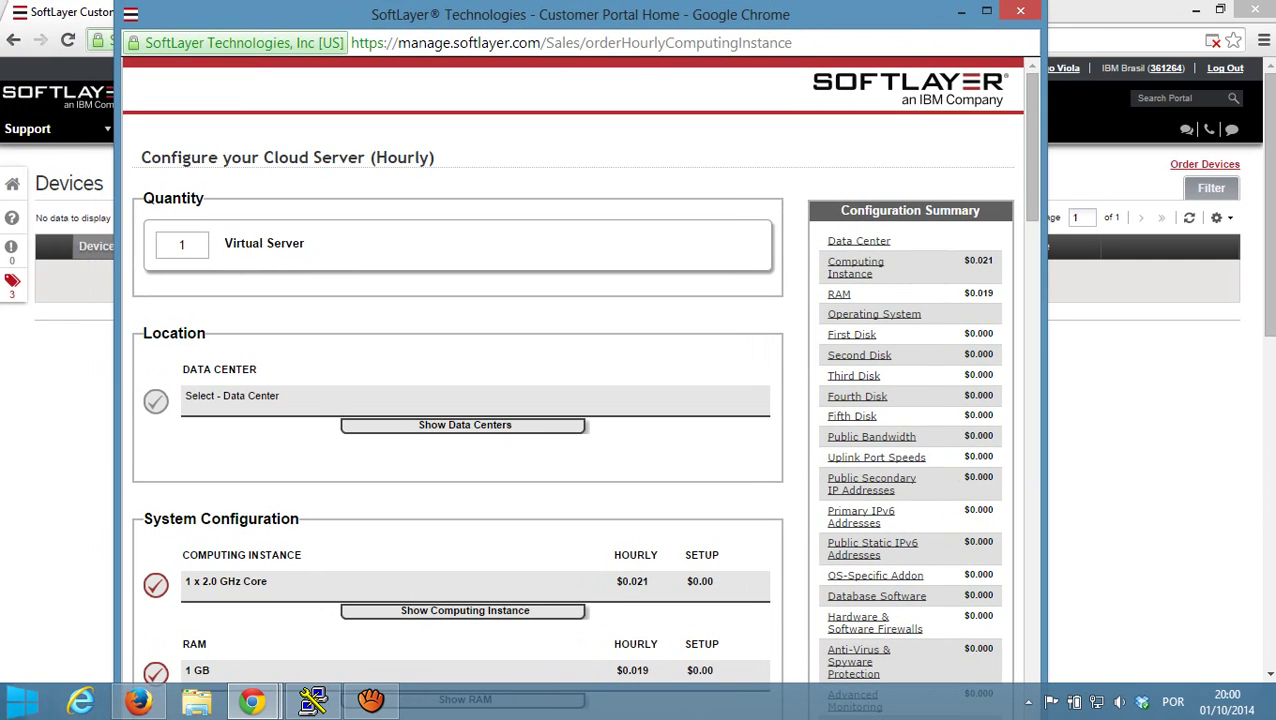
scroll(578, 380, "down", 1)
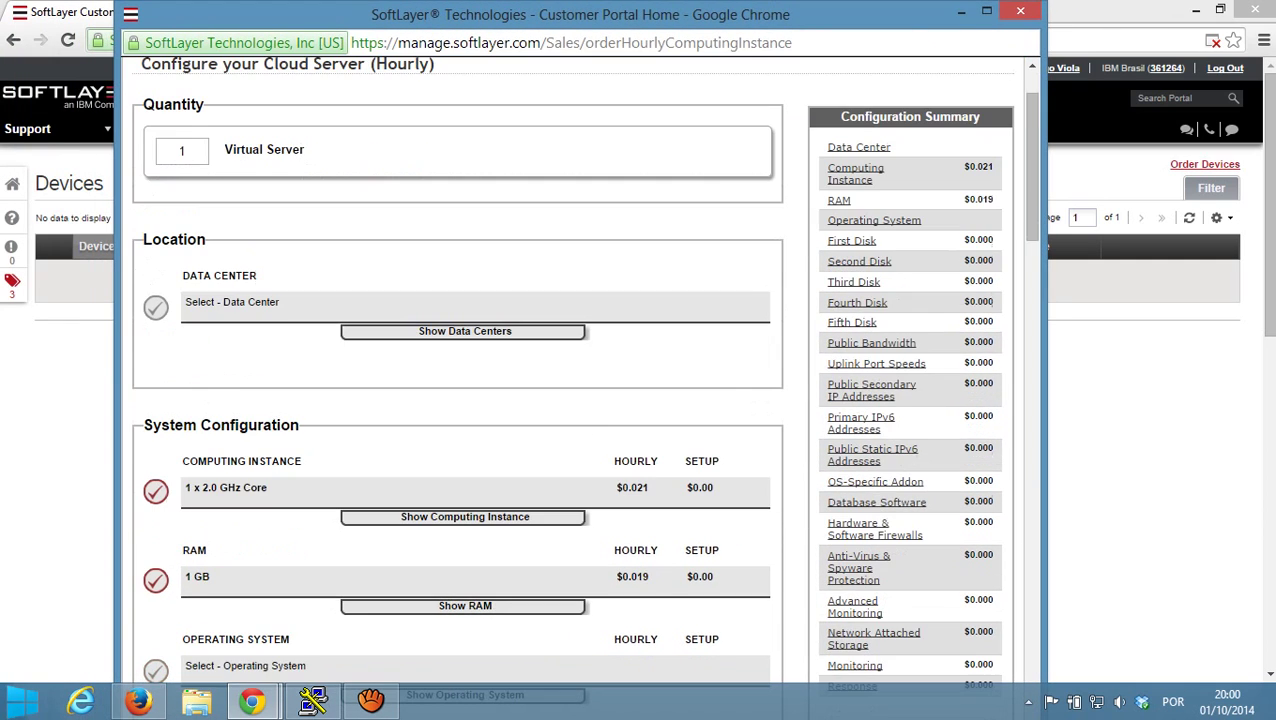
- Choose the WDC01 Washington, DC data center and CentOS 6.x Minimal Install (64 bit)
left_click(465, 331)
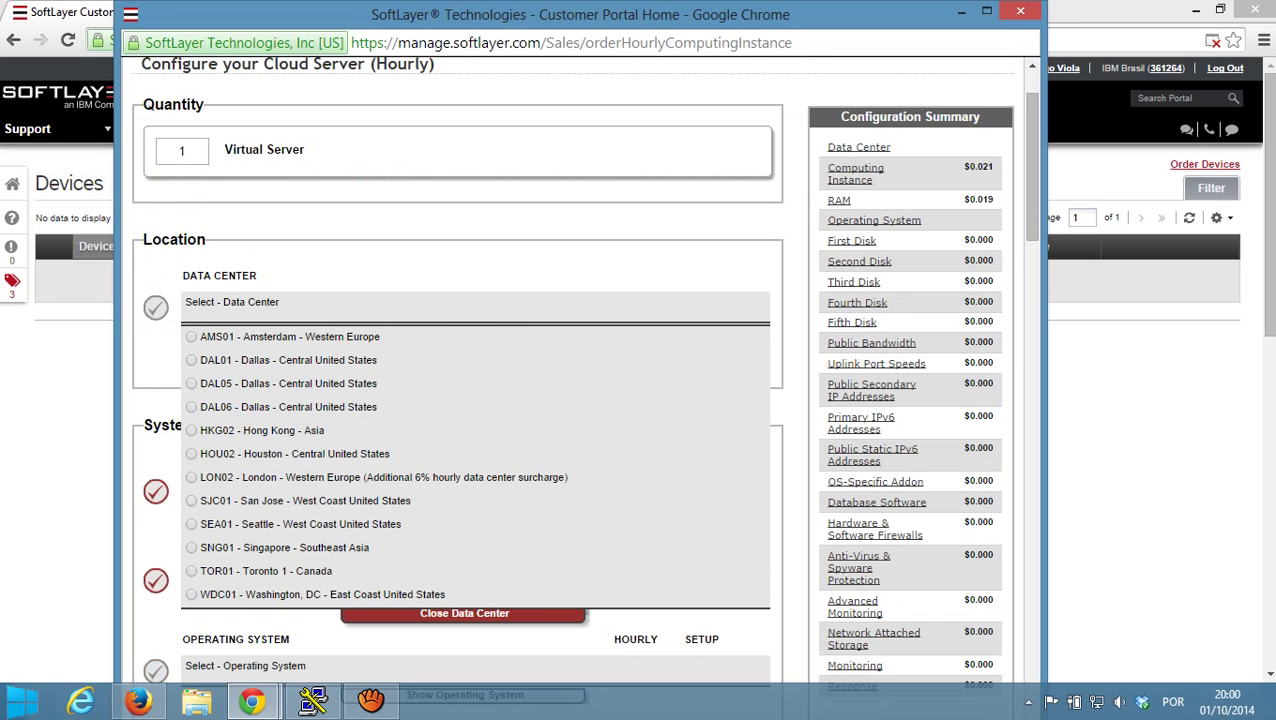
left_click(191, 595)
scroll(578, 380, "down", 2)
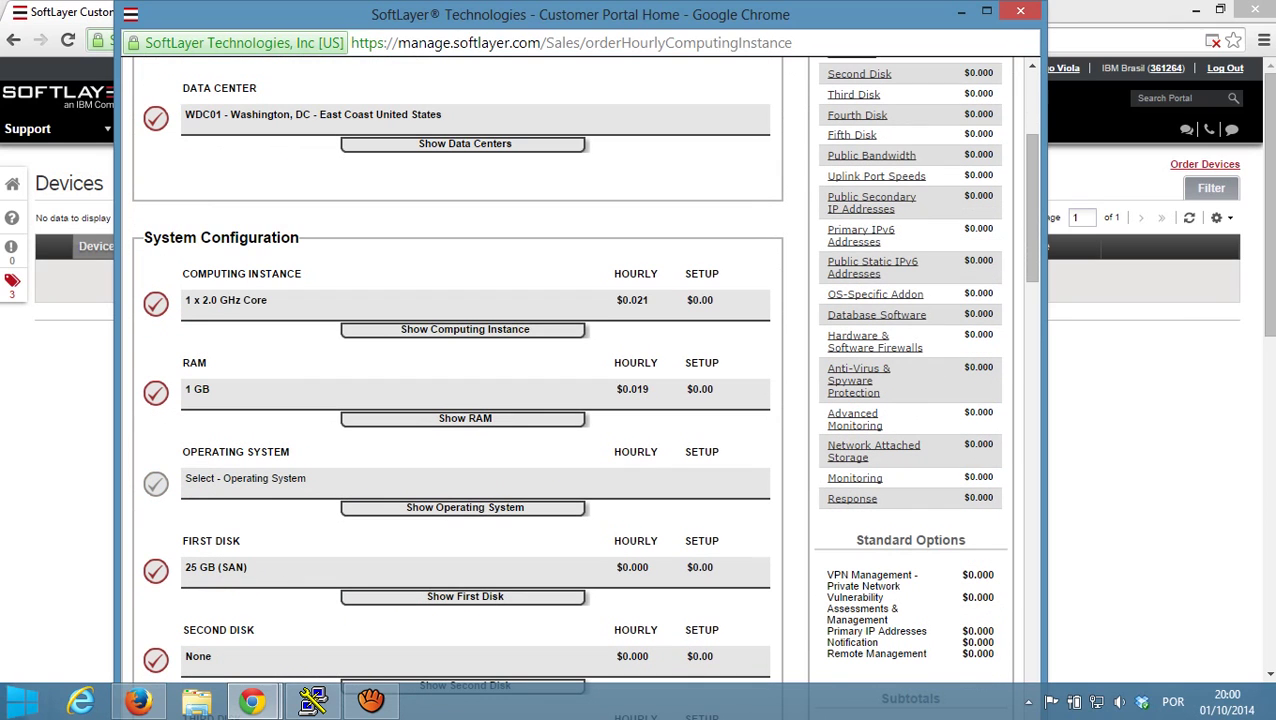
left_click(465, 507)
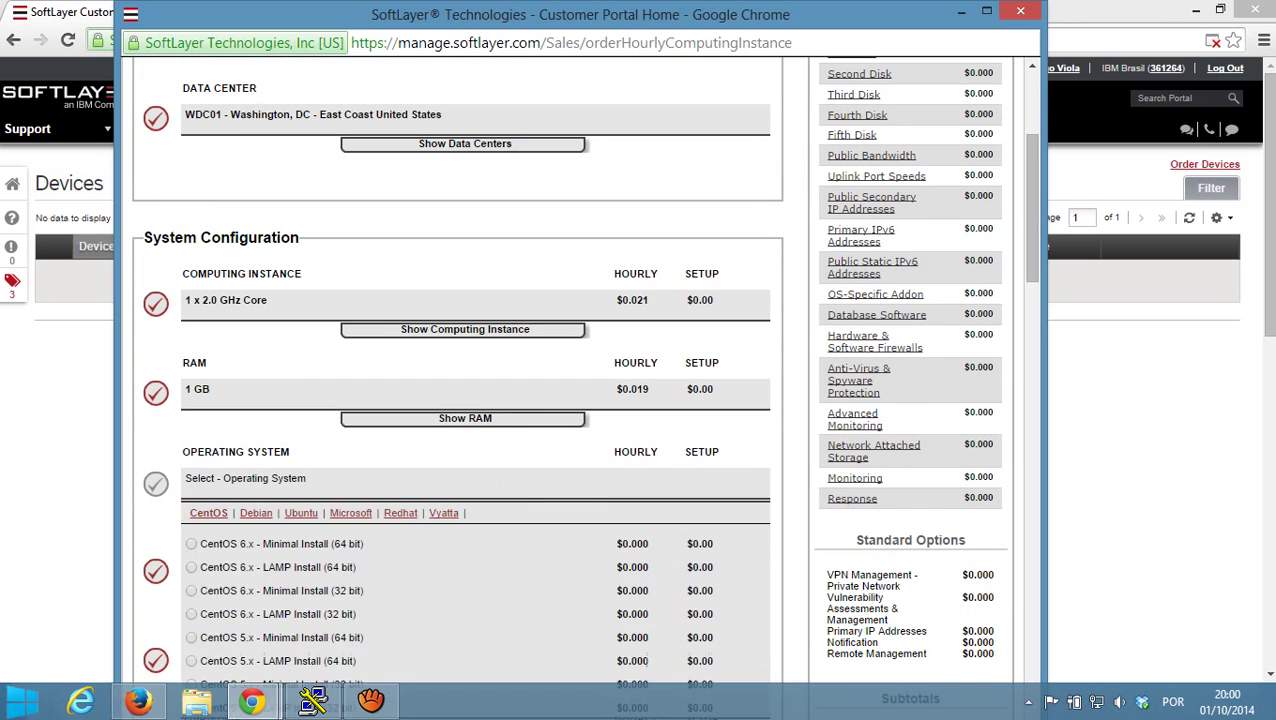
left_click(191, 543)
scroll(457, 380, "down", 1)
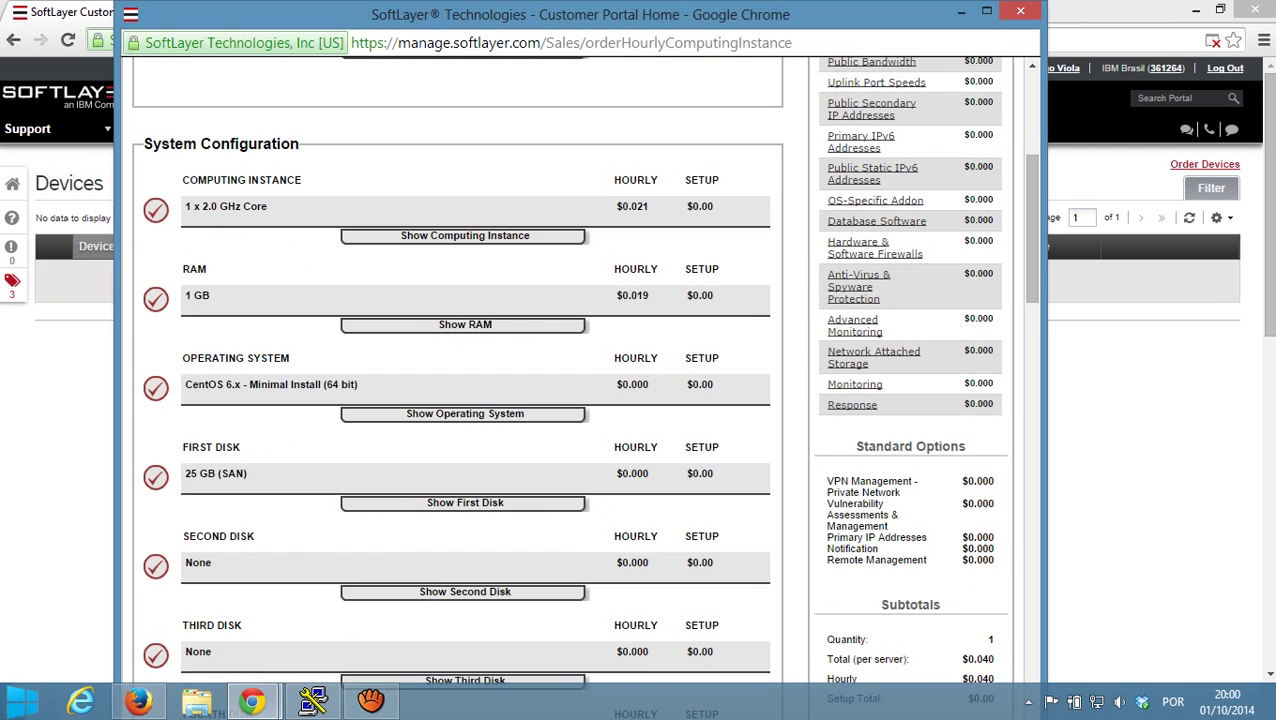
scroll(457, 380, "down", 1)
scroll(457, 380, "down", 5)
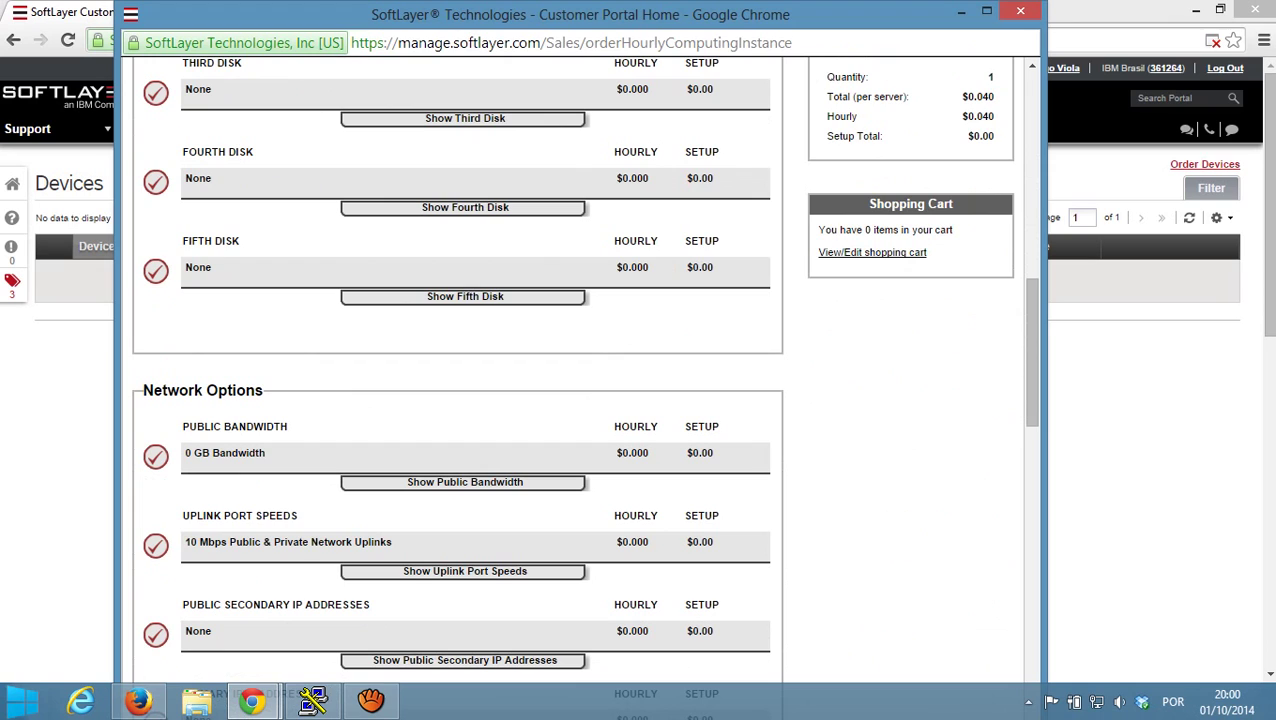
scroll(457, 380, "down", 2)
- Select 100 Mbps uplinks, MySQL for Linux and APF Software Firewall for Linux
left_click(465, 383)
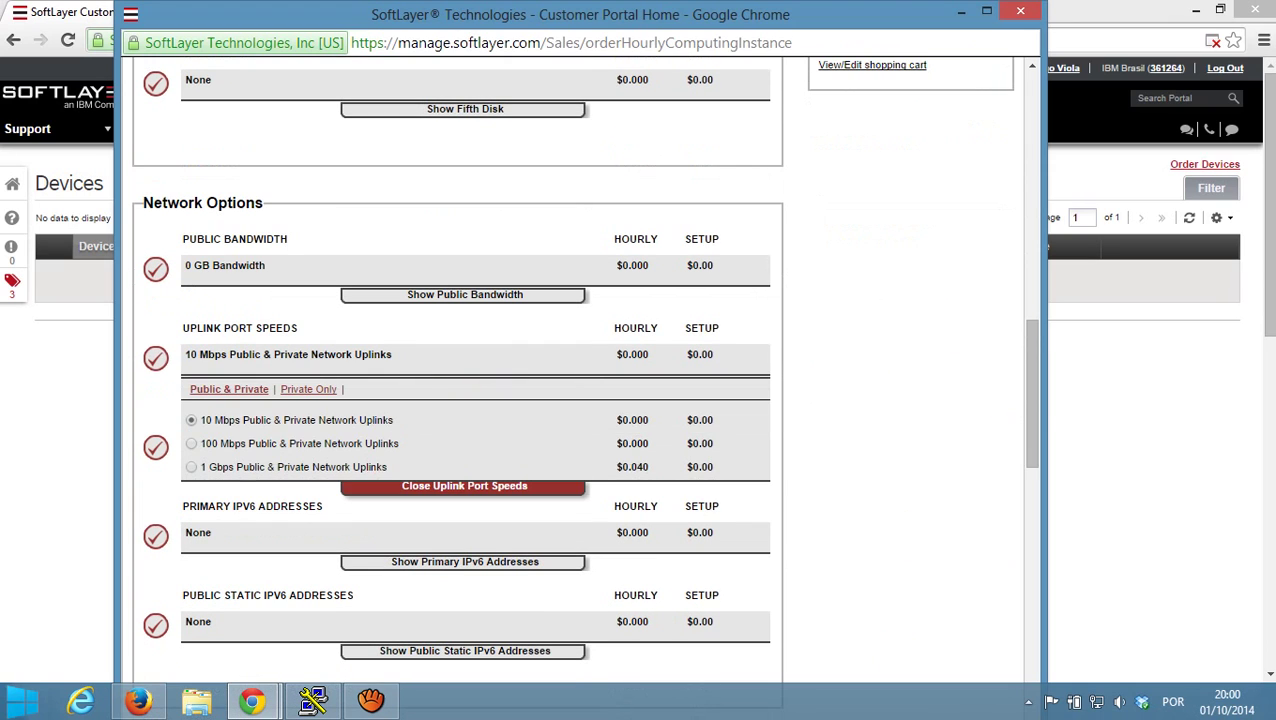
left_click(157, 441)
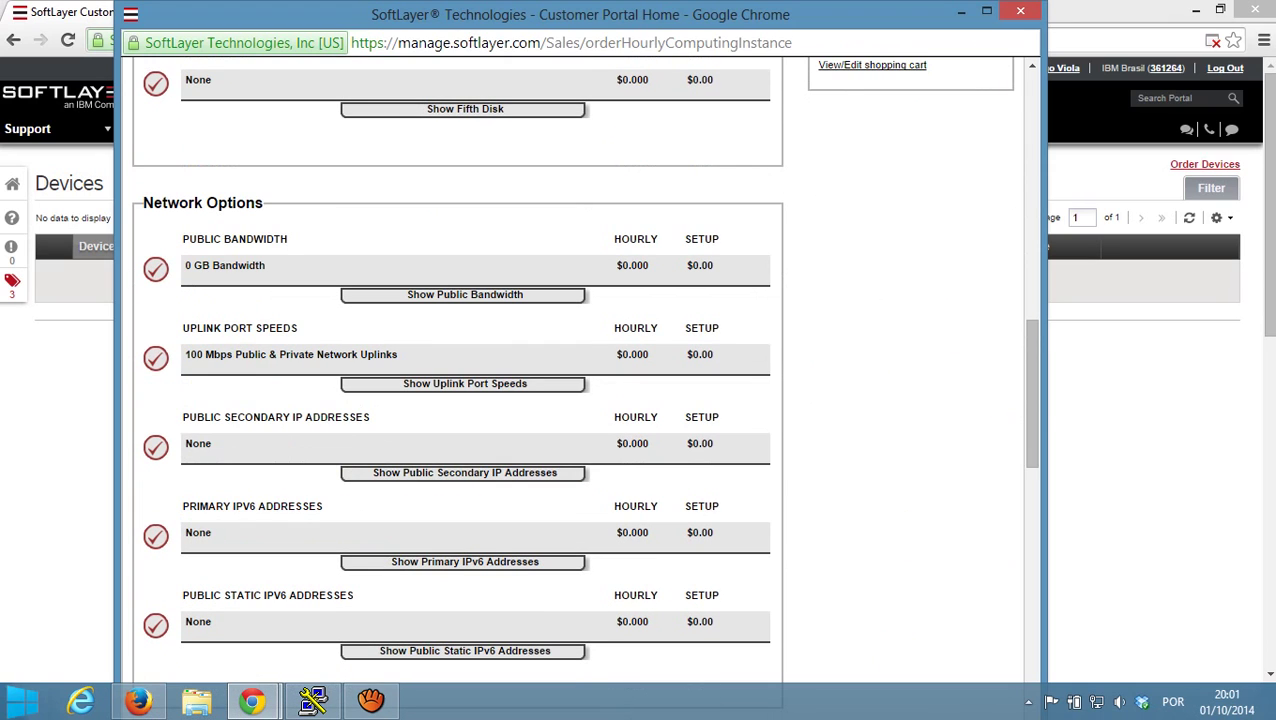
scroll(457, 380, "down", 4)
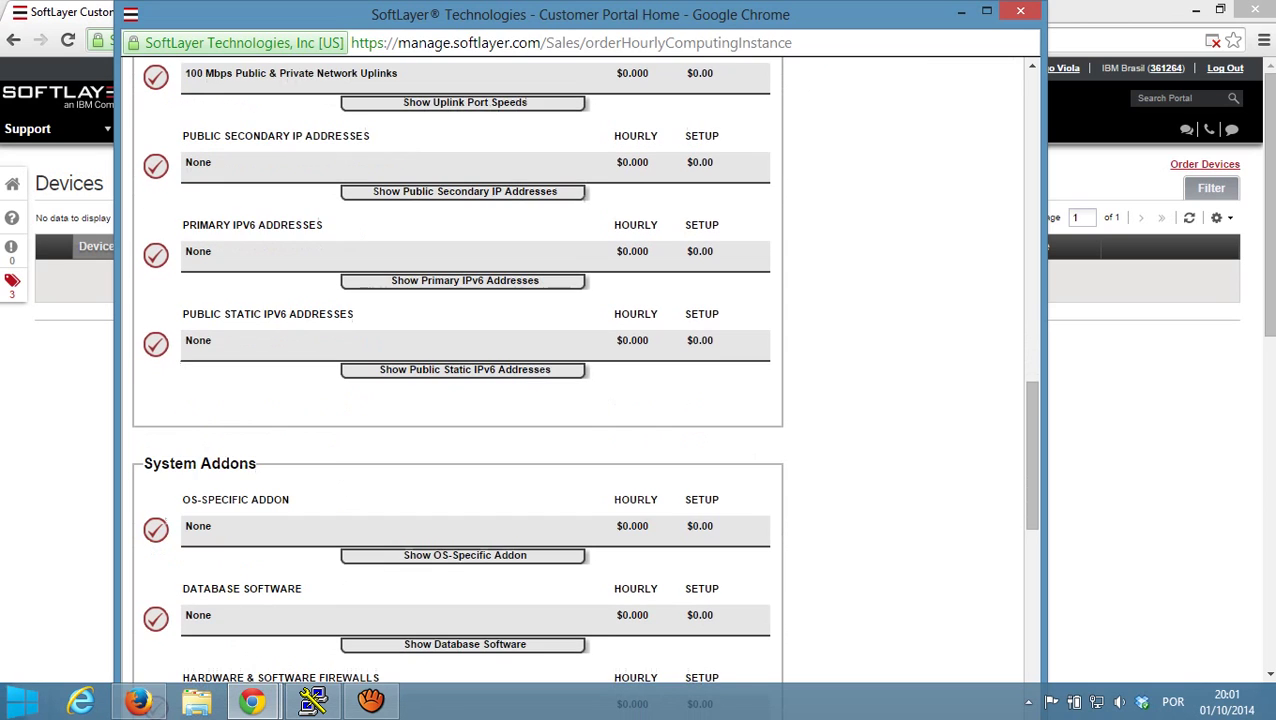
scroll(457, 380, "down", 2)
left_click(464, 363)
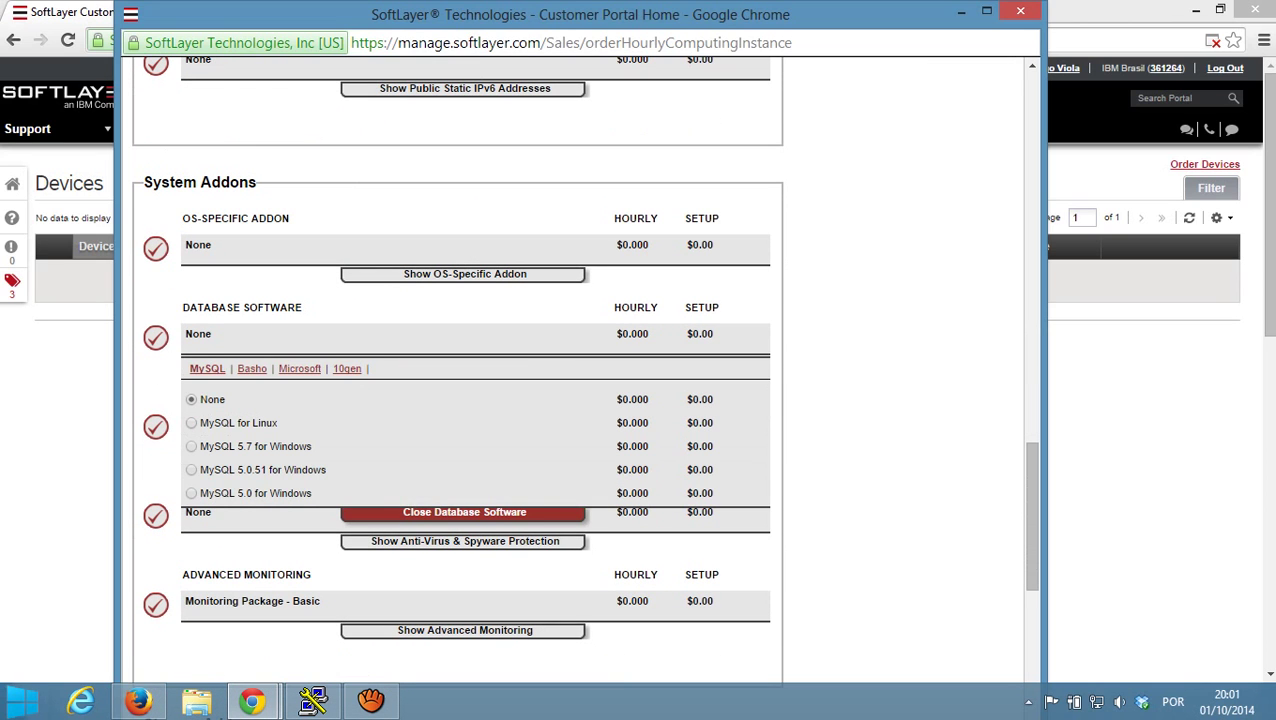
left_click(191, 423)
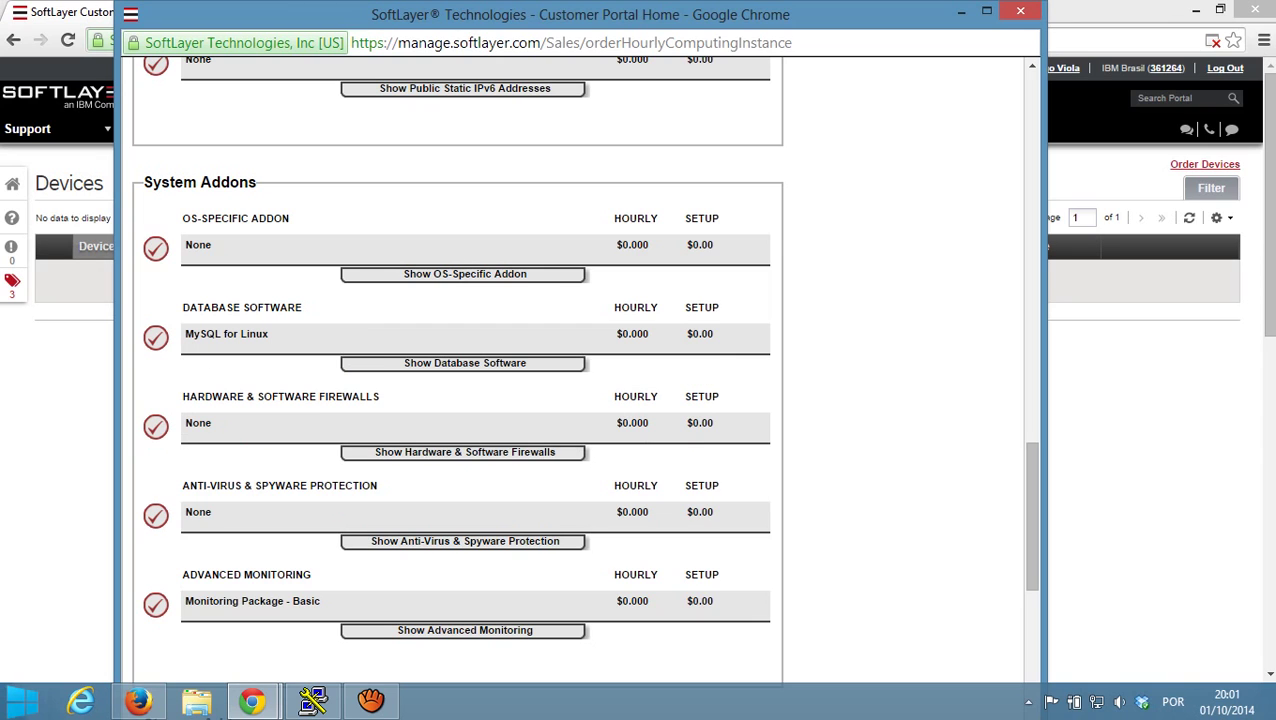
left_click(456, 450)
scroll(464, 370, "down", 2)
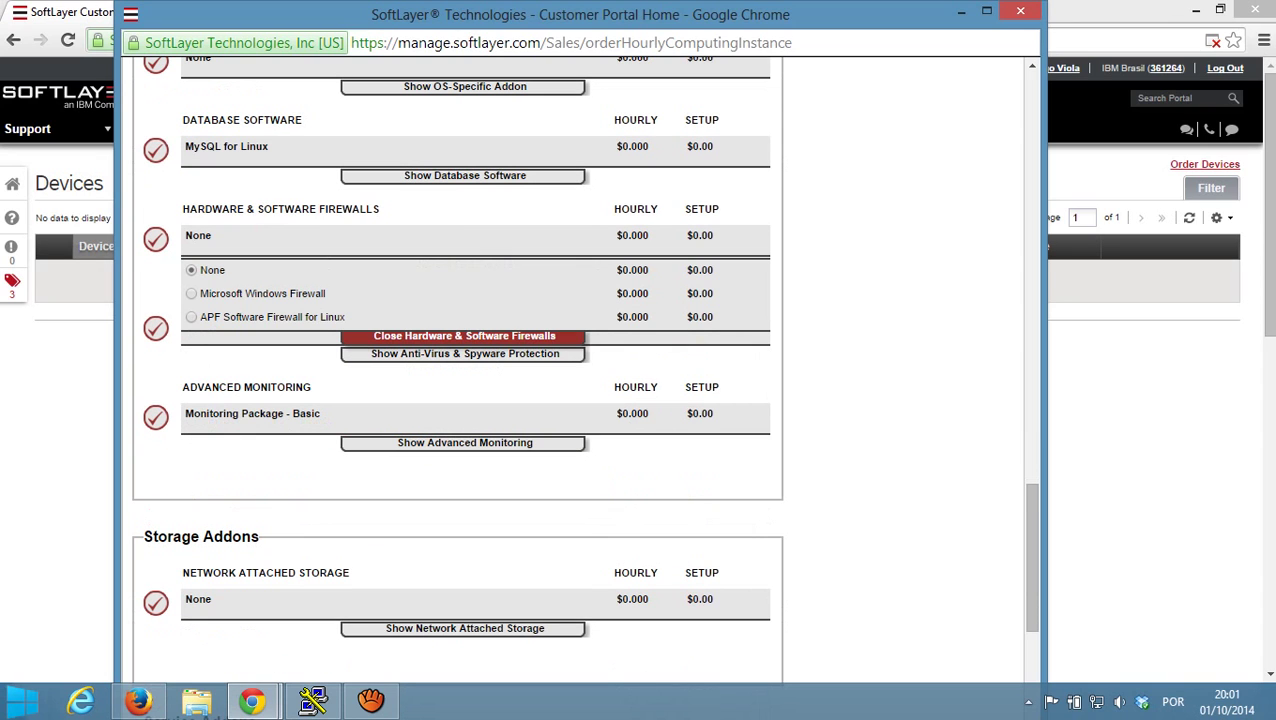
left_click(191, 317)
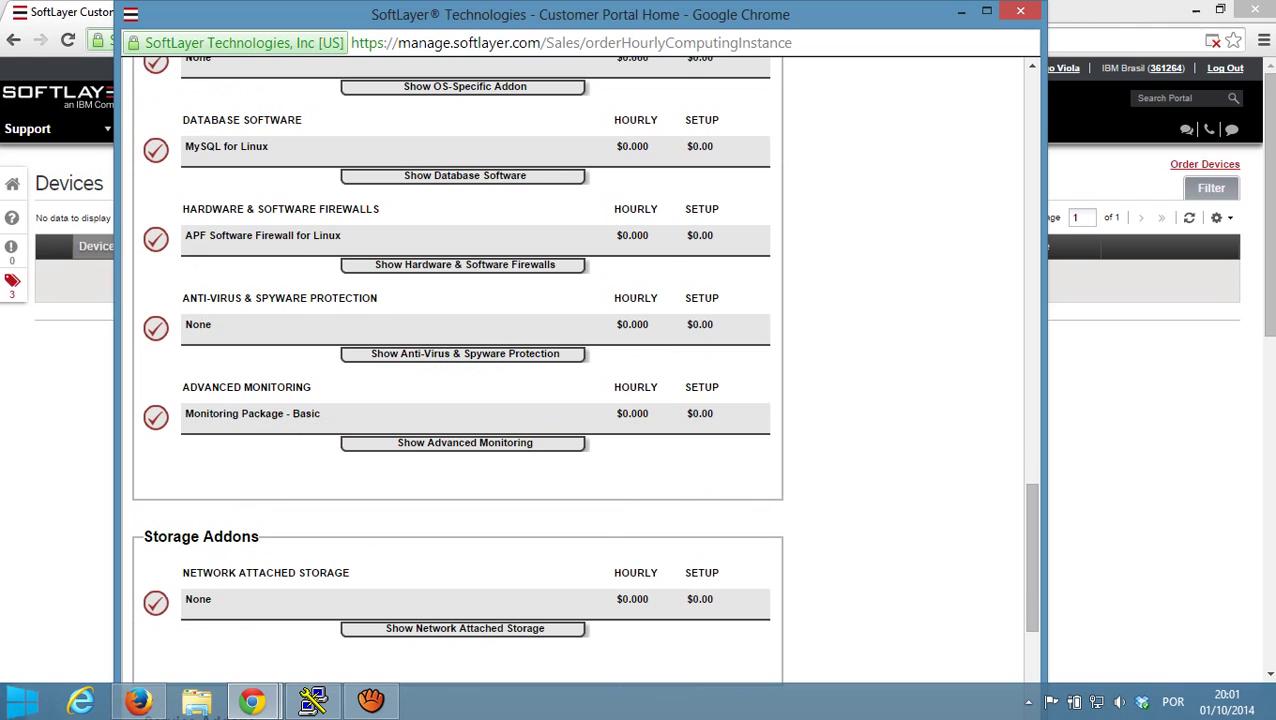
scroll(457, 370, "down", 4)
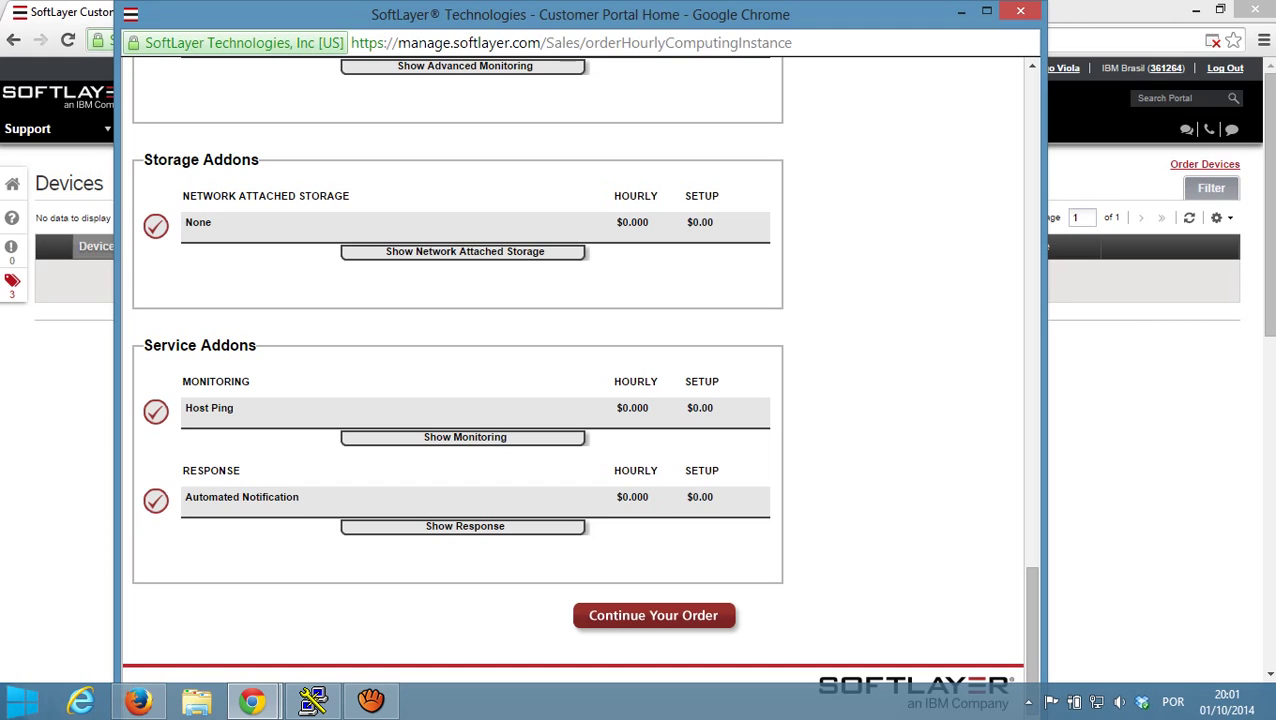
- Continue the order to the summary and billing page
left_click(653, 615)
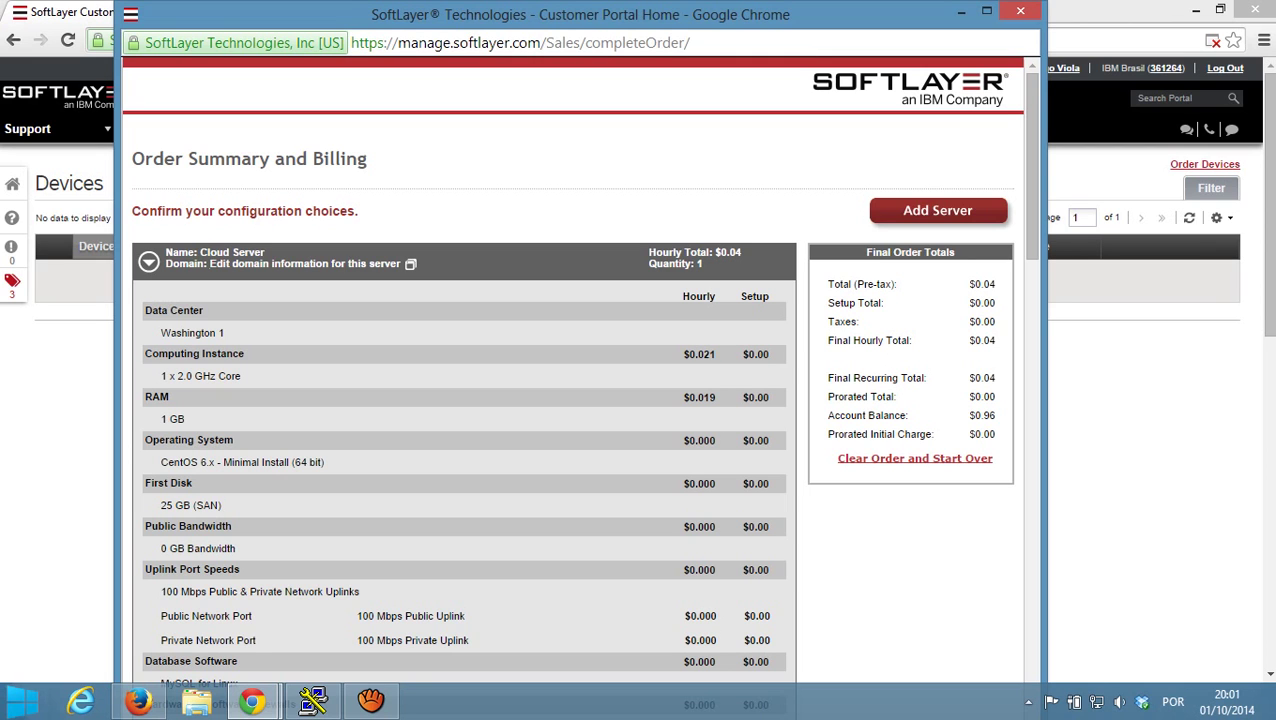
scroll(575, 400, "down", 1)
scroll(464, 370, "down", 8)
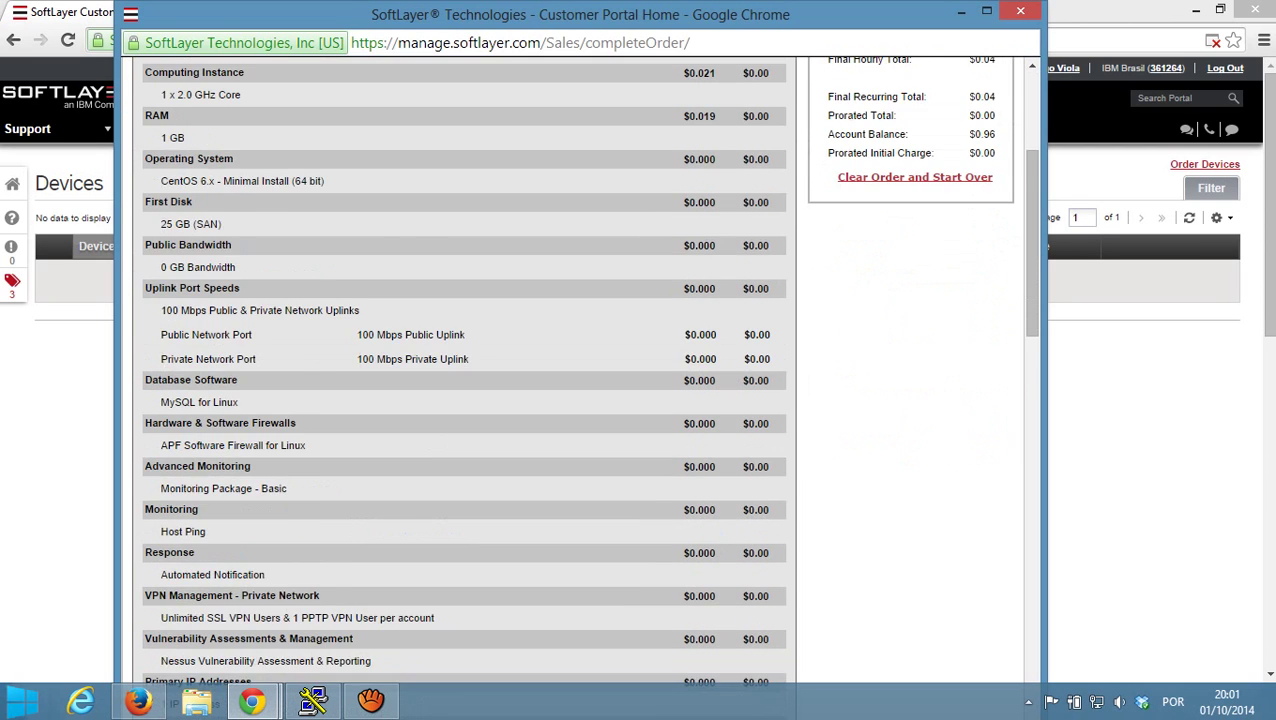
scroll(464, 370, "down", 5)
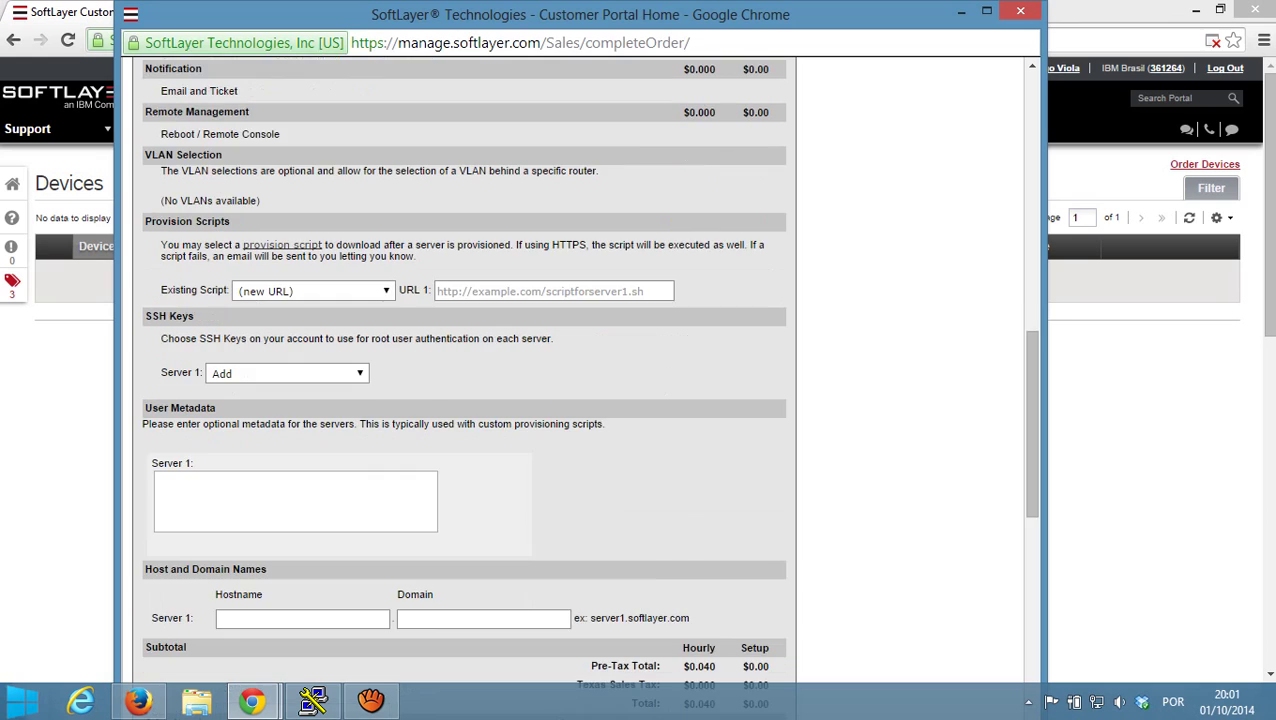
scroll(464, 370, "up", 1)
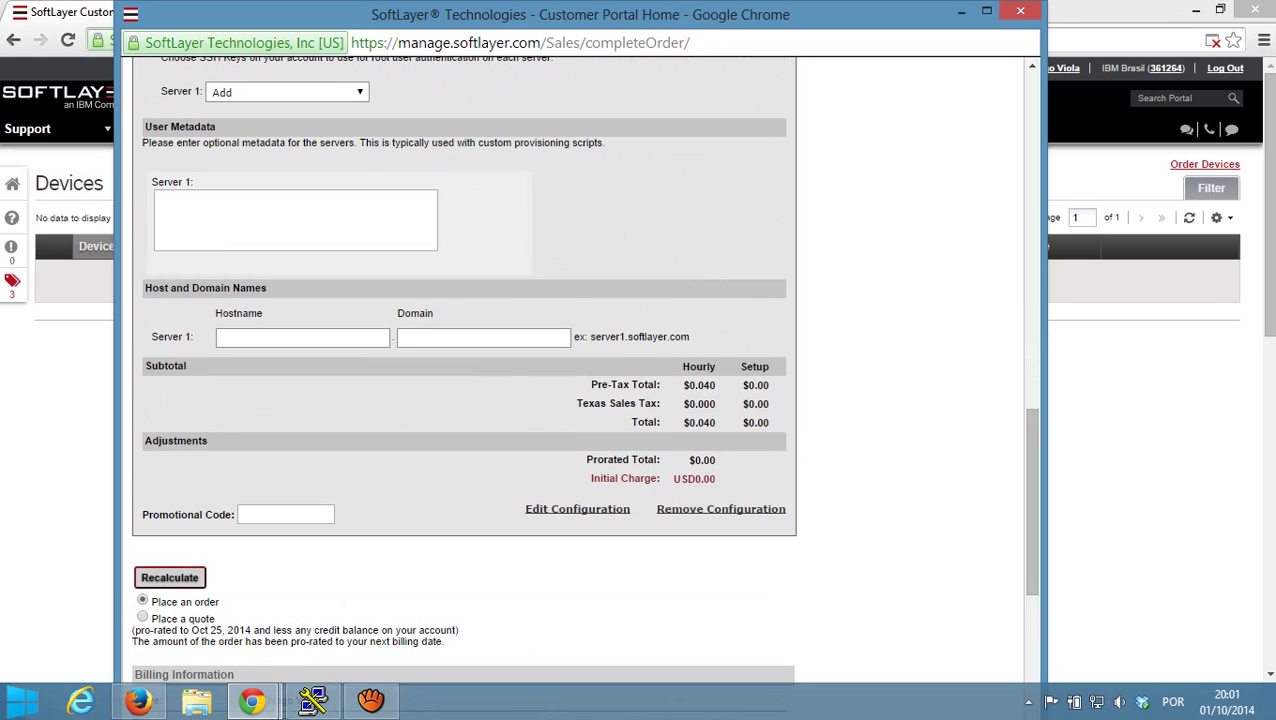
- Enter hostname server1 and domain conacloud.com.br for the server
left_click(302, 337)
type("server")
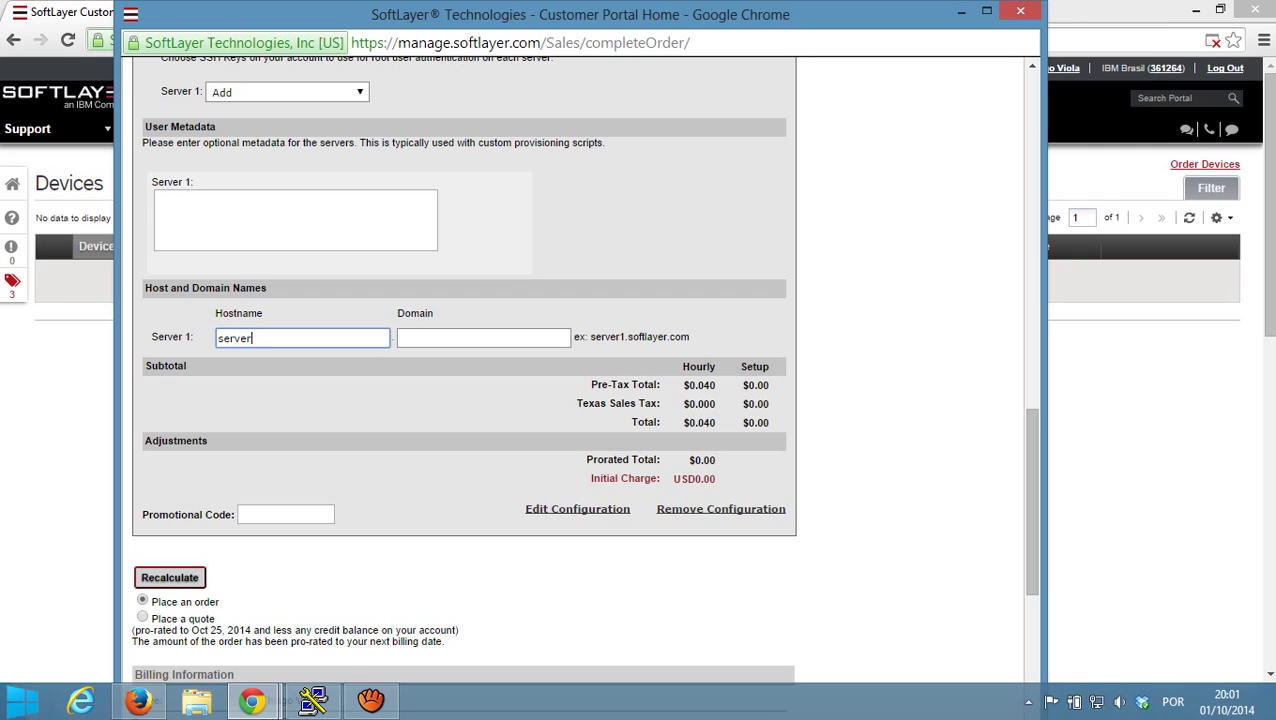
type("1")
left_click(400, 338)
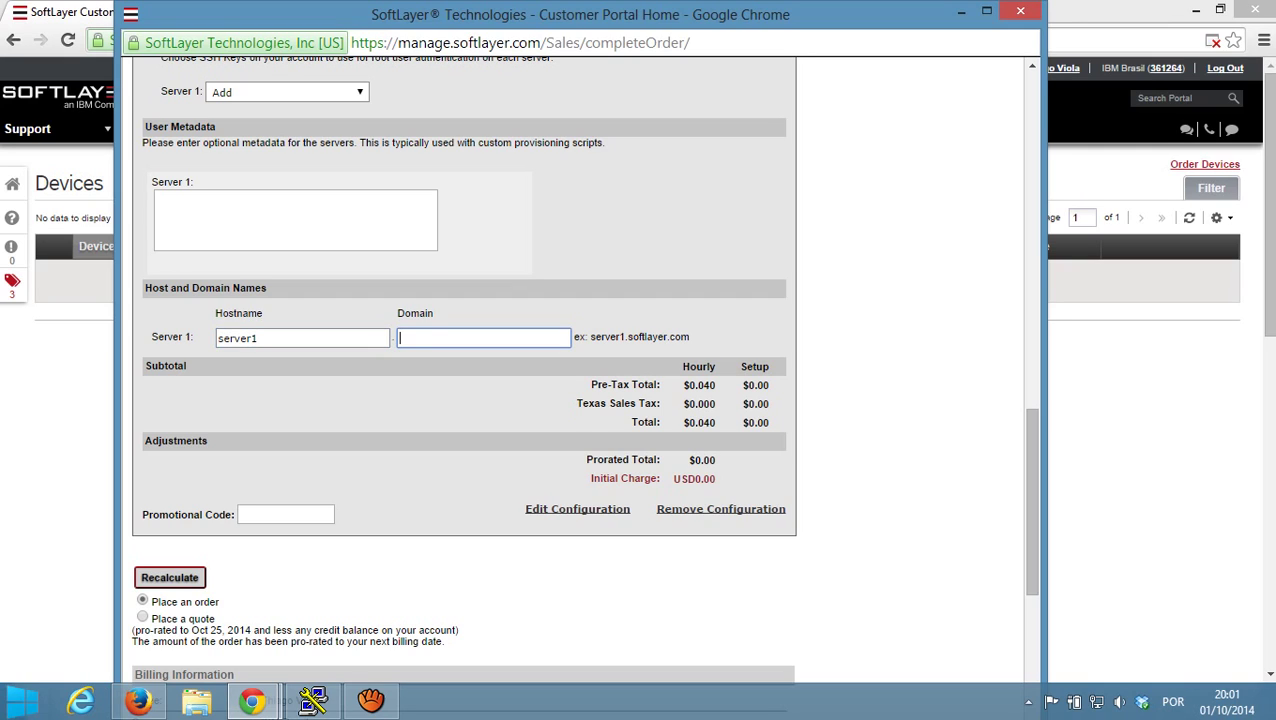
type("conacloud.com.br")
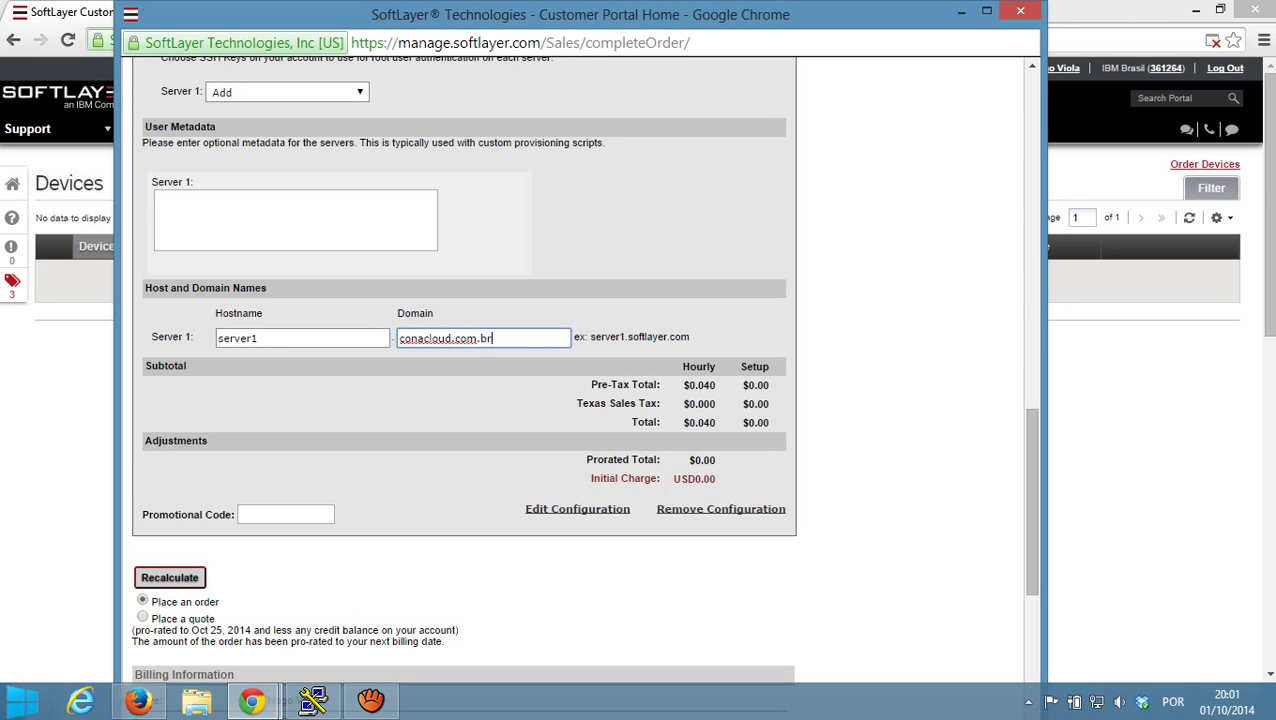
scroll(464, 360, "down", 1)
scroll(464, 360, "down", 4)
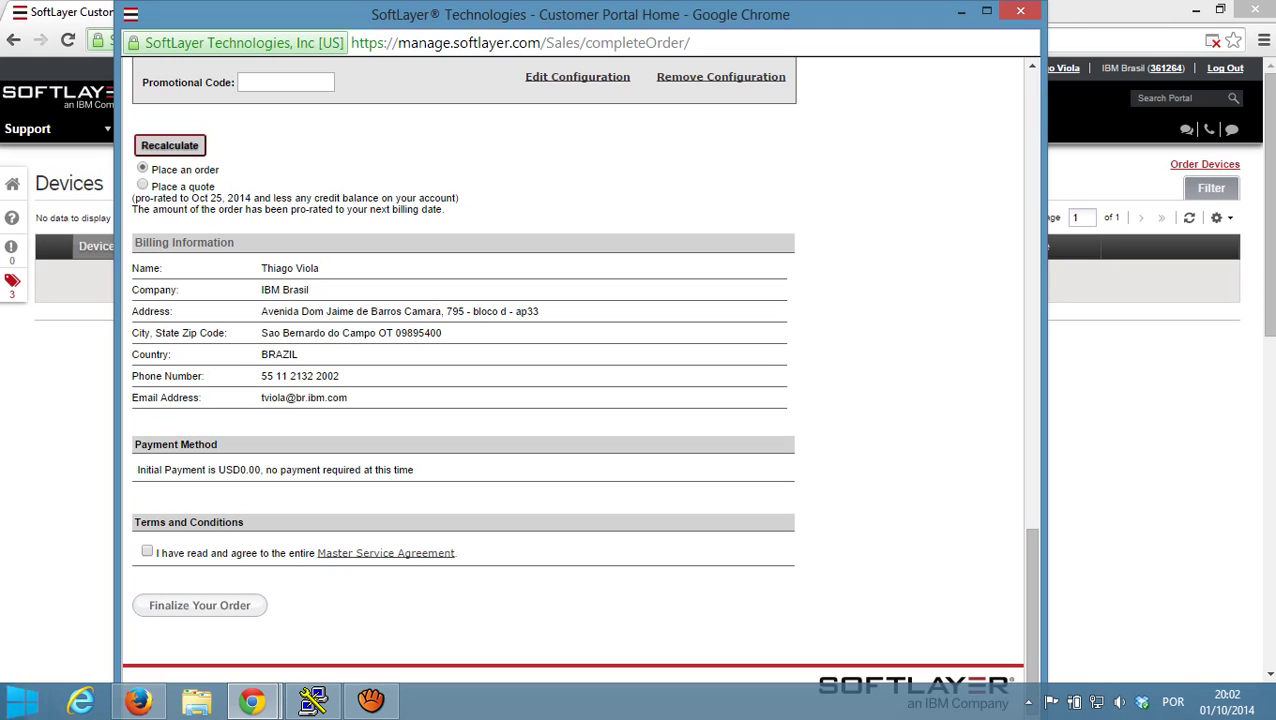
- Accept the Master Service Agreement and finalize the hourly server order
left_click(147, 551)
left_click(199, 605)
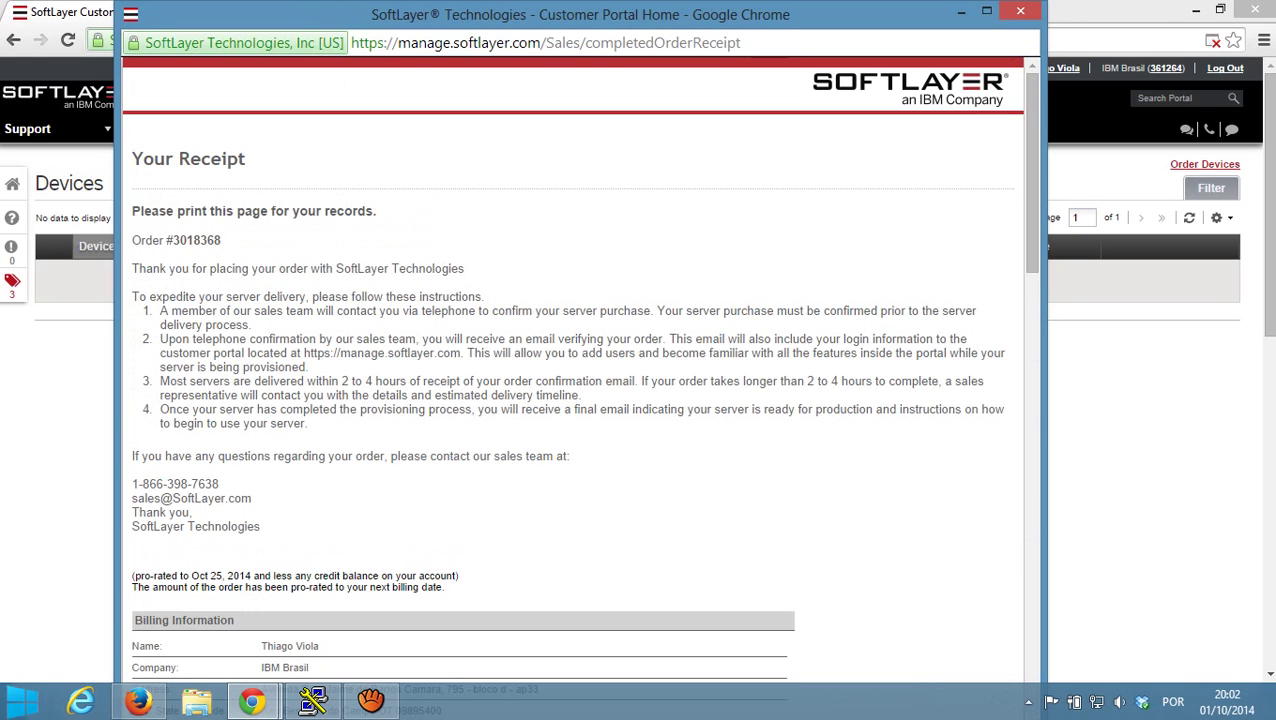
left_click_drag(132, 159, 246, 159)
left_click(258, 160)
- Review the order number on the receipt, then close it to return to Devices
left_click_drag(172, 240, 221, 240)
scroll(579, 387, "down", 5)
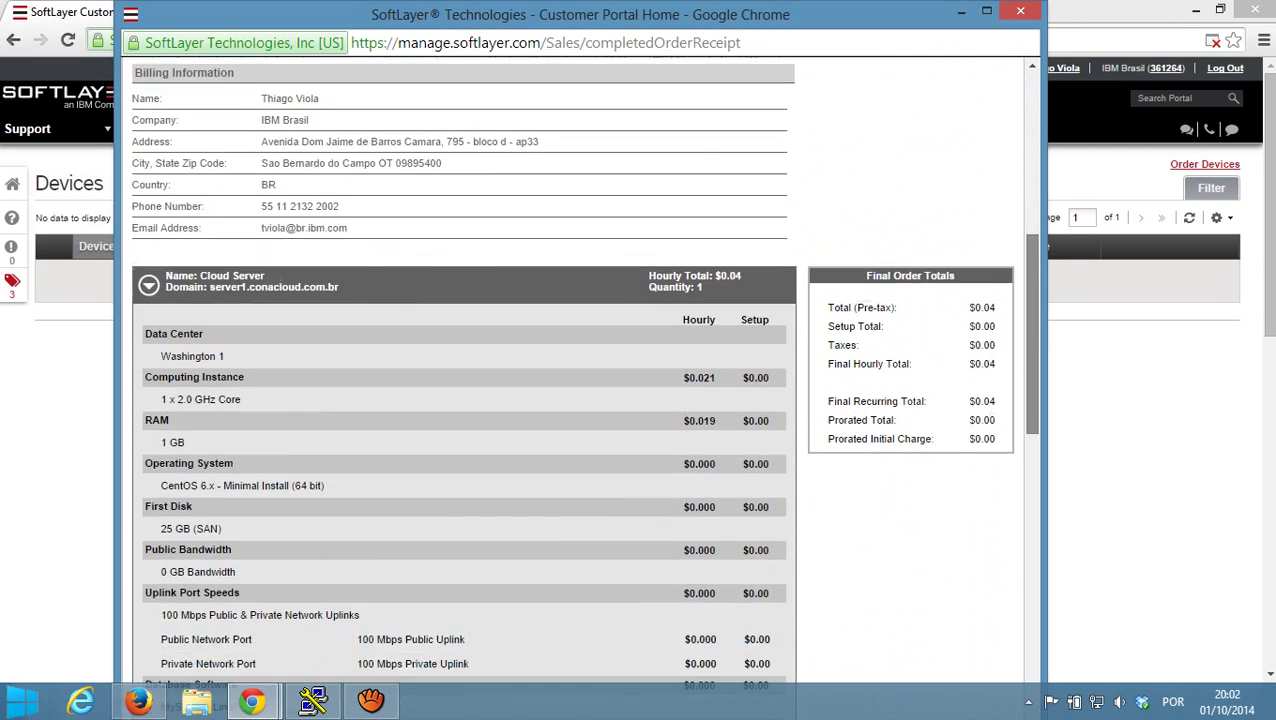
scroll(579, 387, "down", 7)
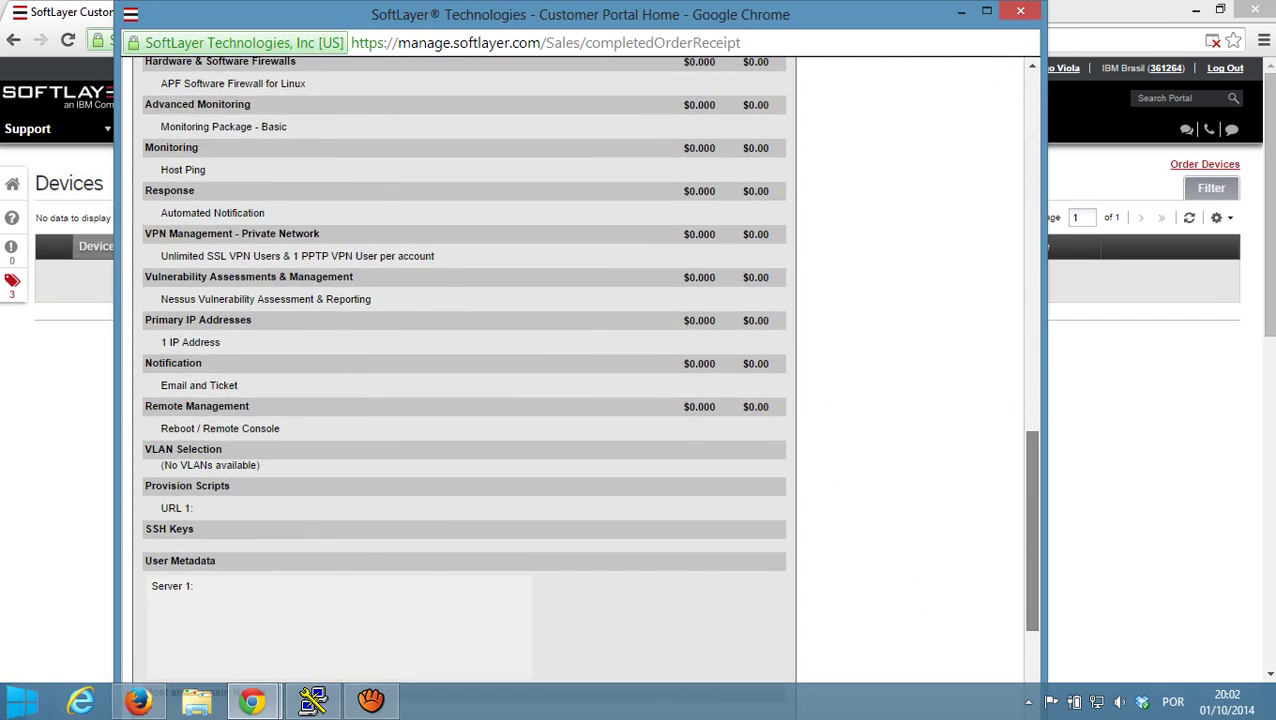
scroll(579, 387, "up", 12)
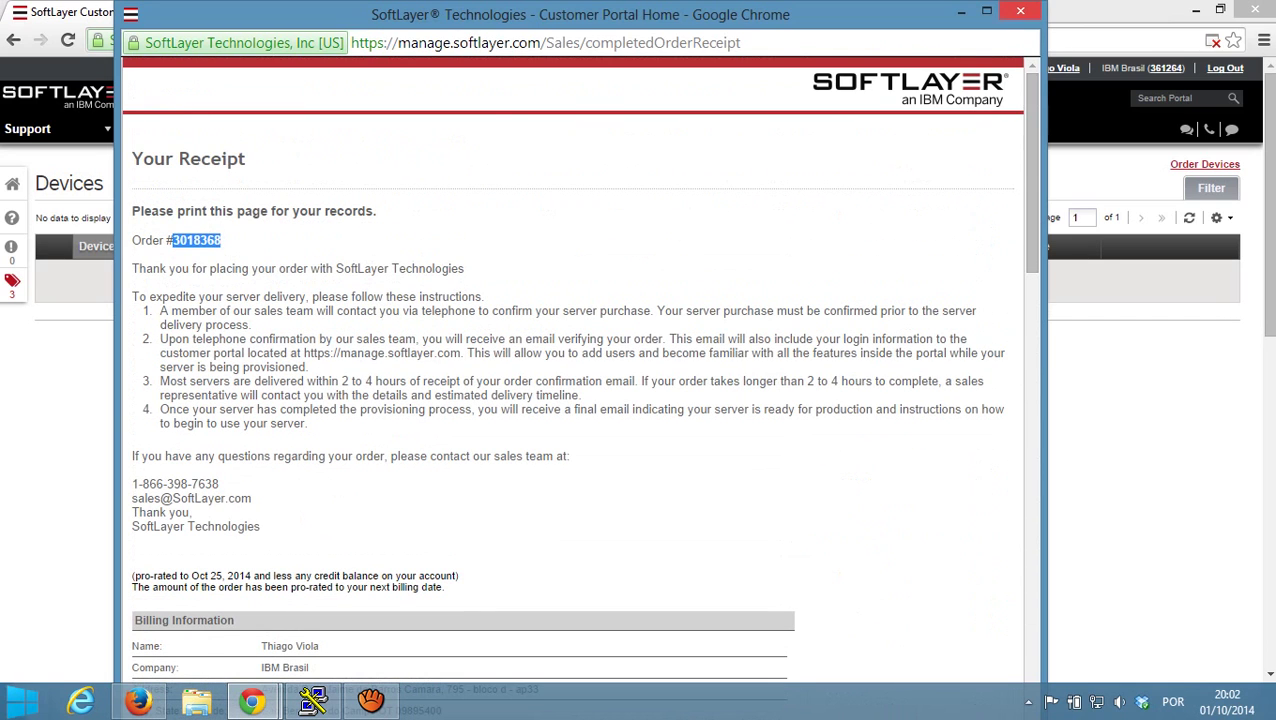
left_click(1020, 10)
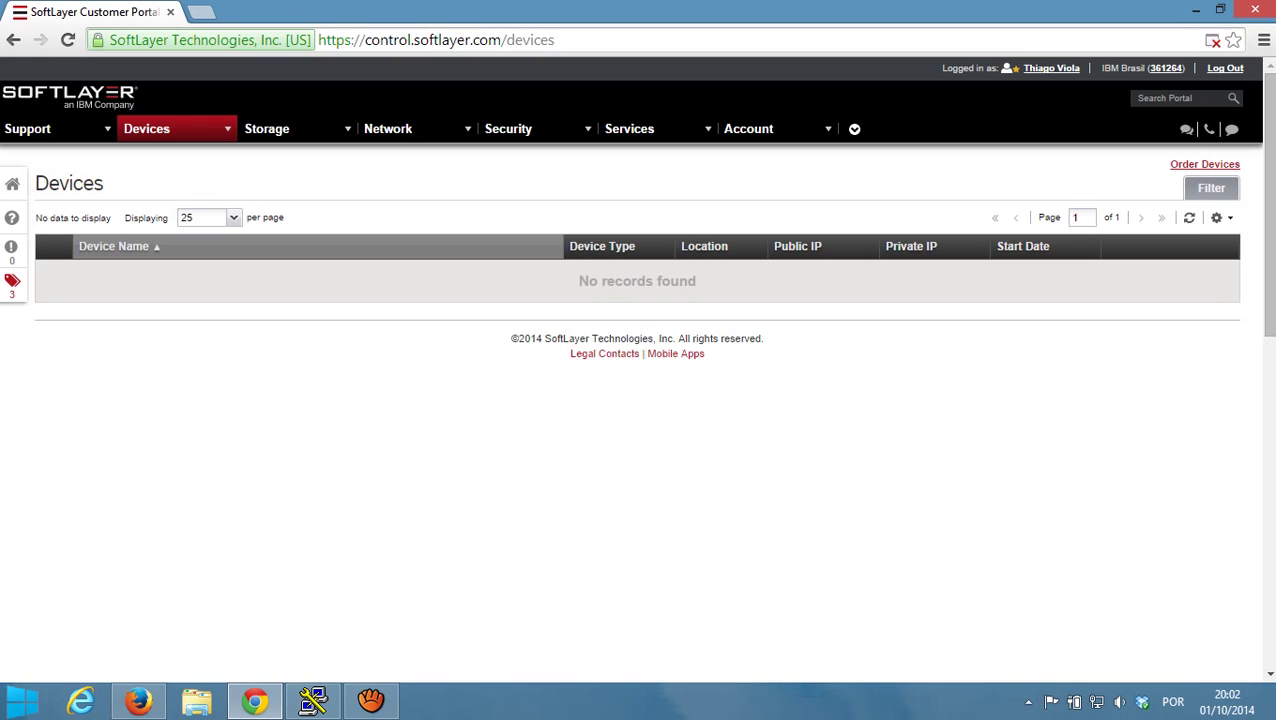
- Refresh the Devices list until server1.conacloud.com.br appears as a Virtual Server in Washington 1
left_click(1189, 217)
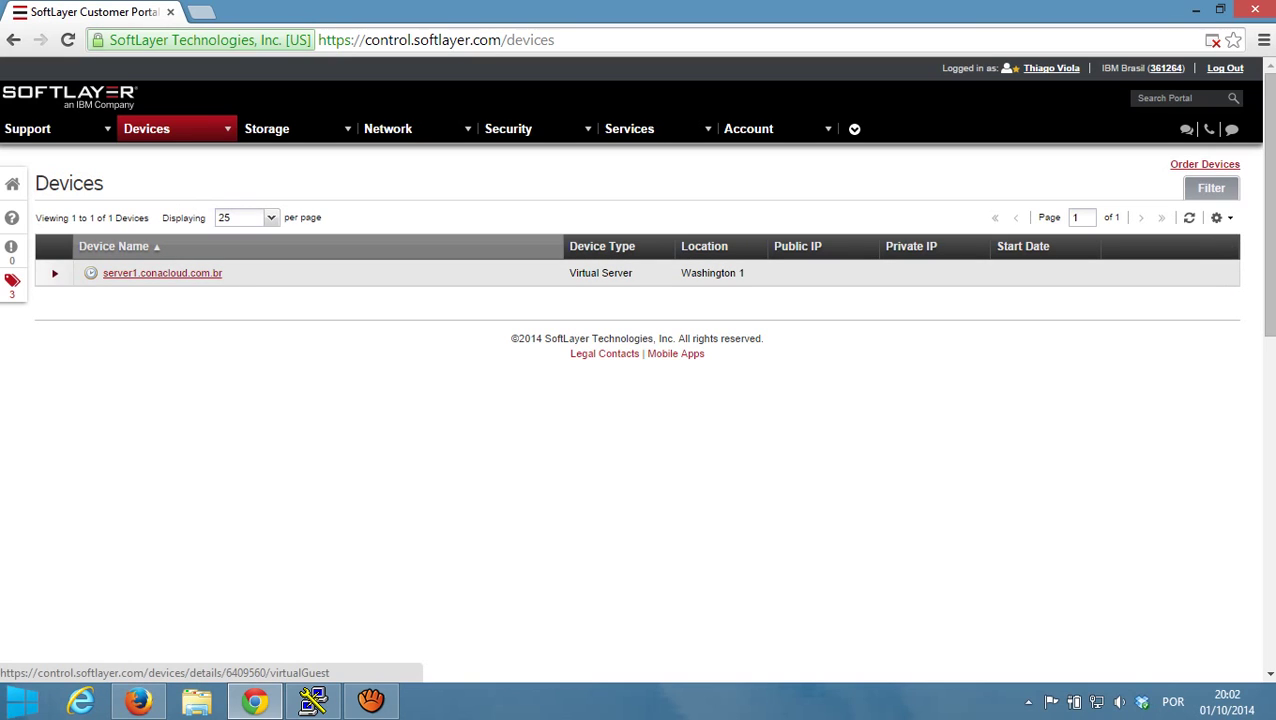
mouse_move(91, 273)
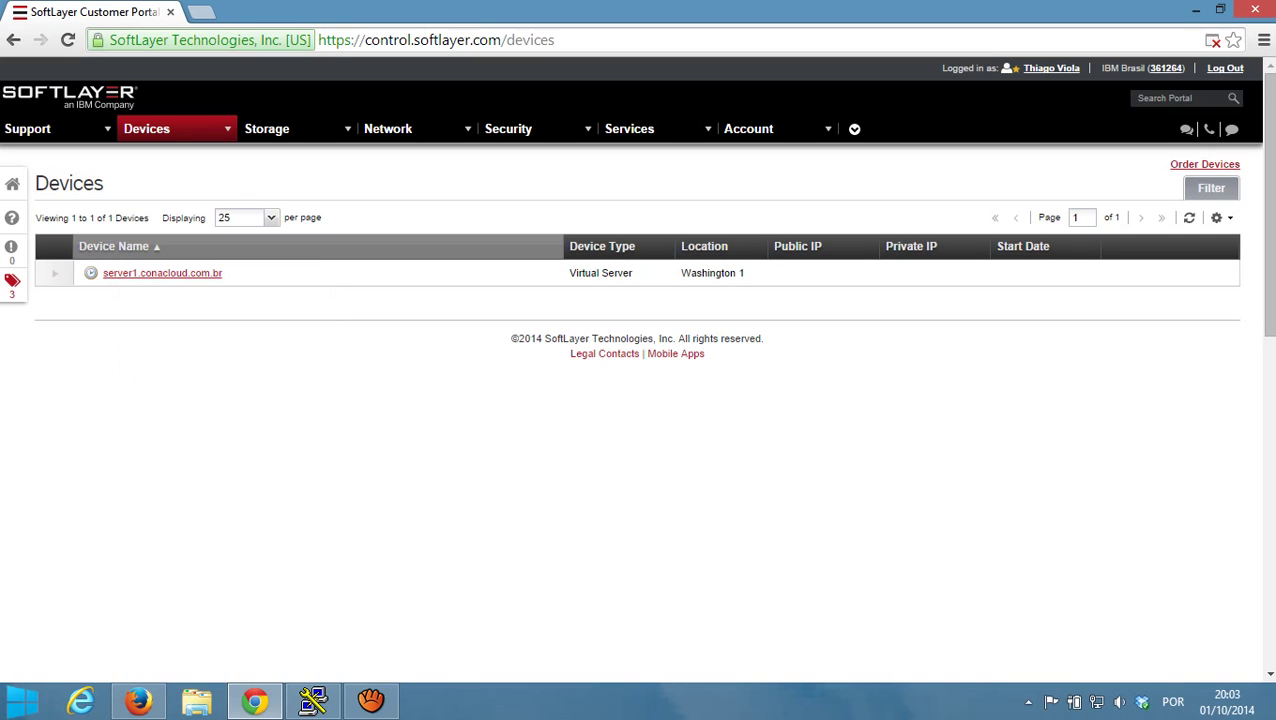
left_click(1189, 217)
- Launch the Command Prompt via cmd, move it to the lower right and hide it behind the portal
left_click(1189, 217)
key("super")
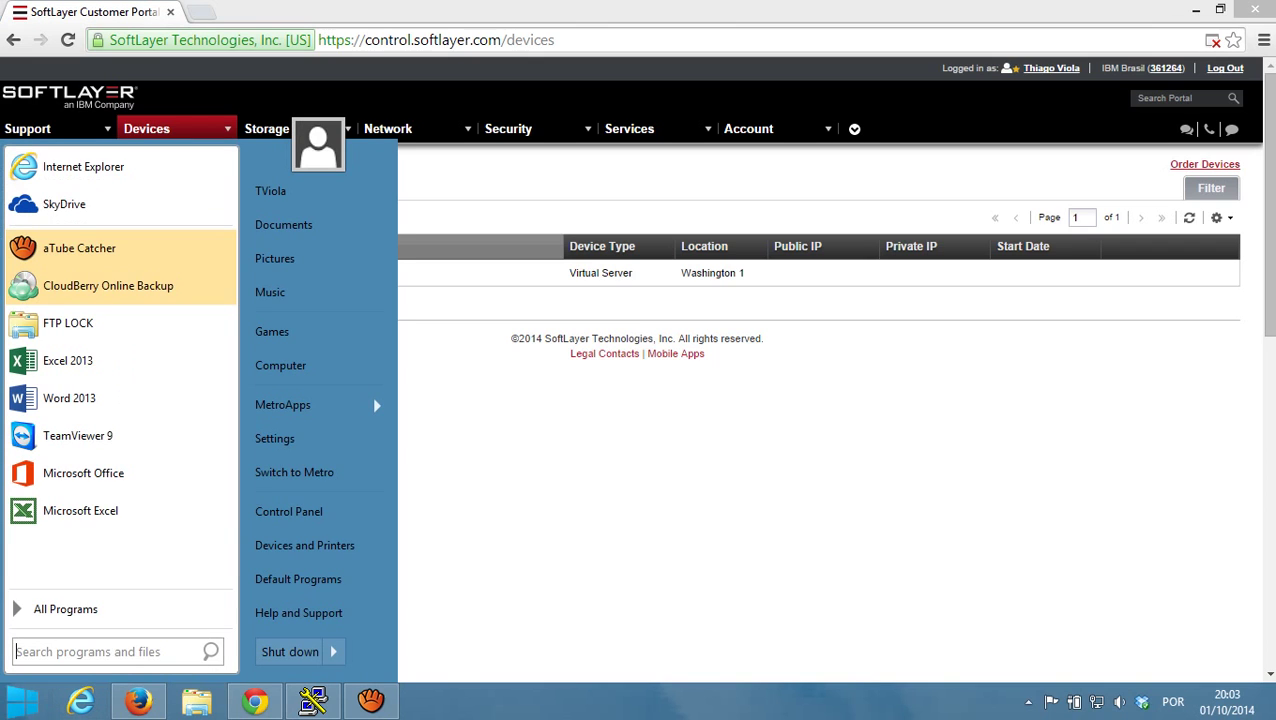
type("cmd")
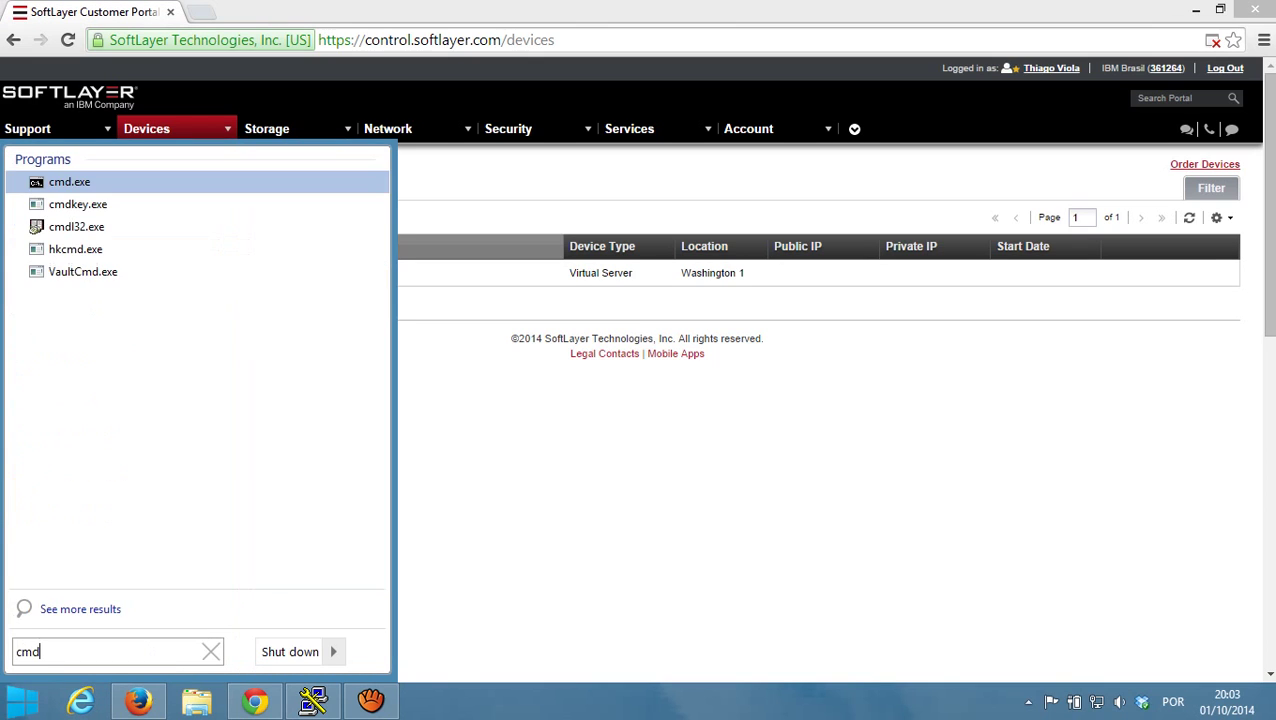
key("Return")
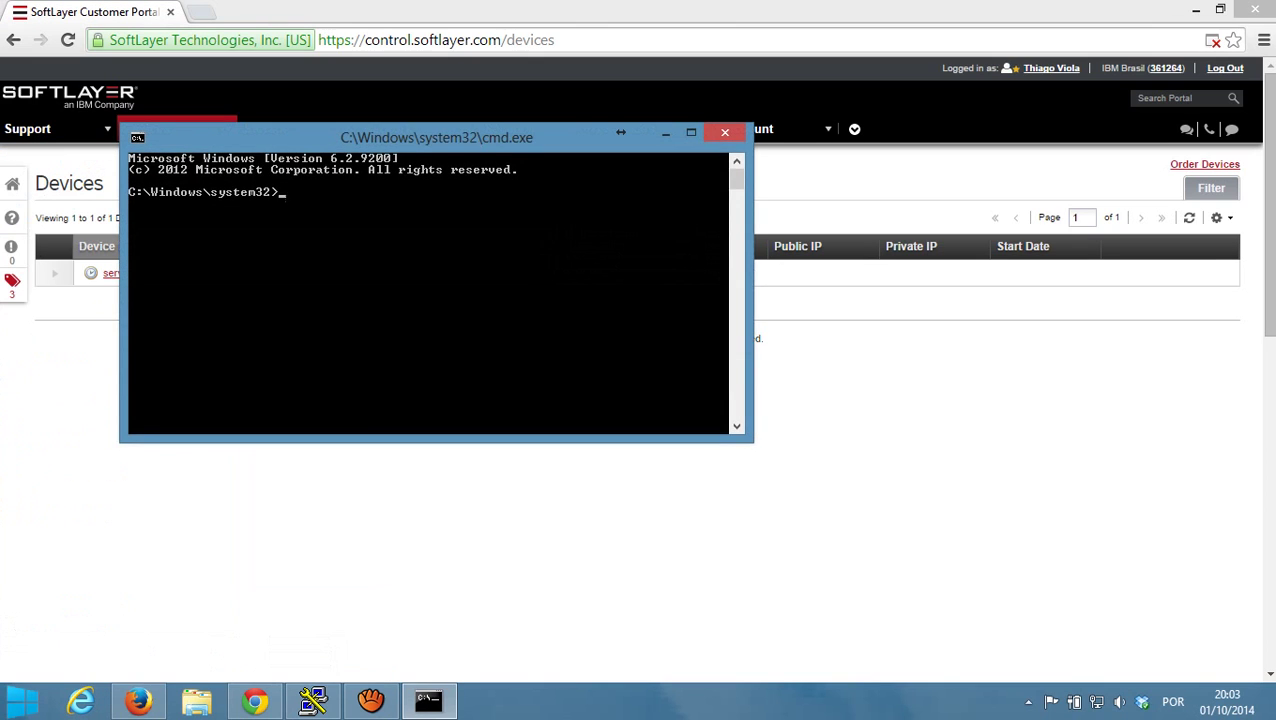
left_click_drag(560, 137, 964, 362)
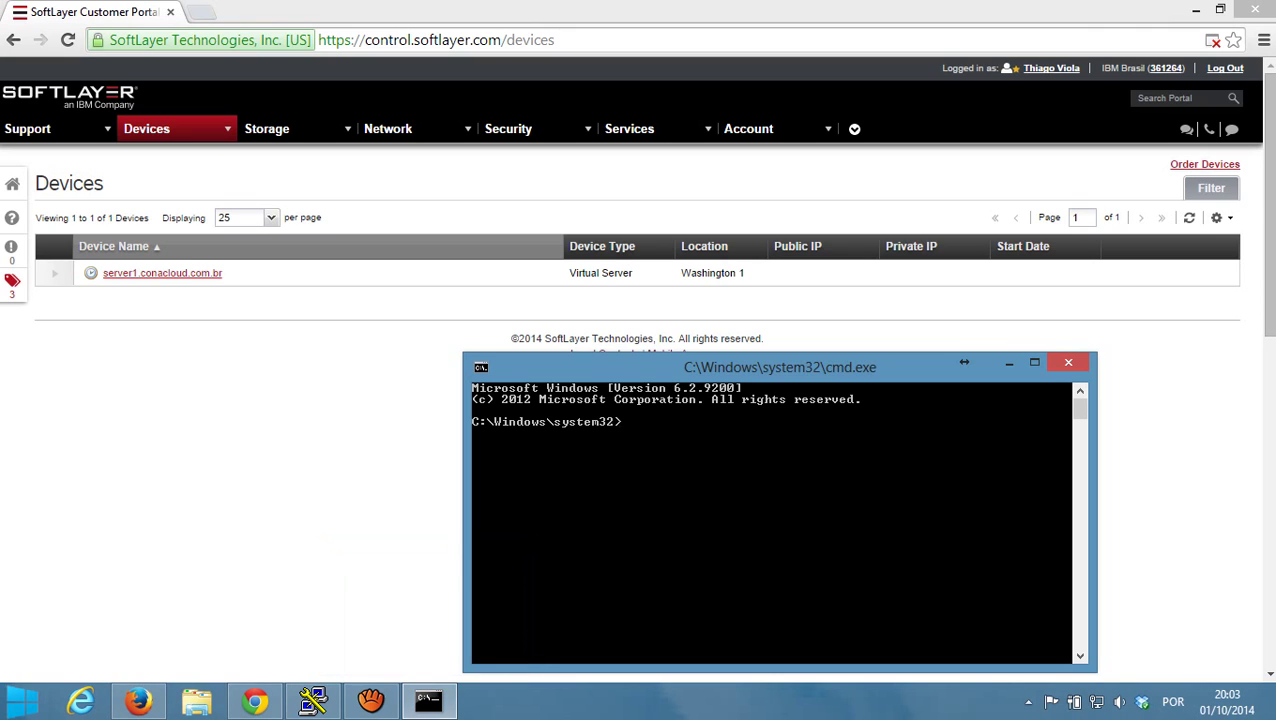
left_click(1189, 217)
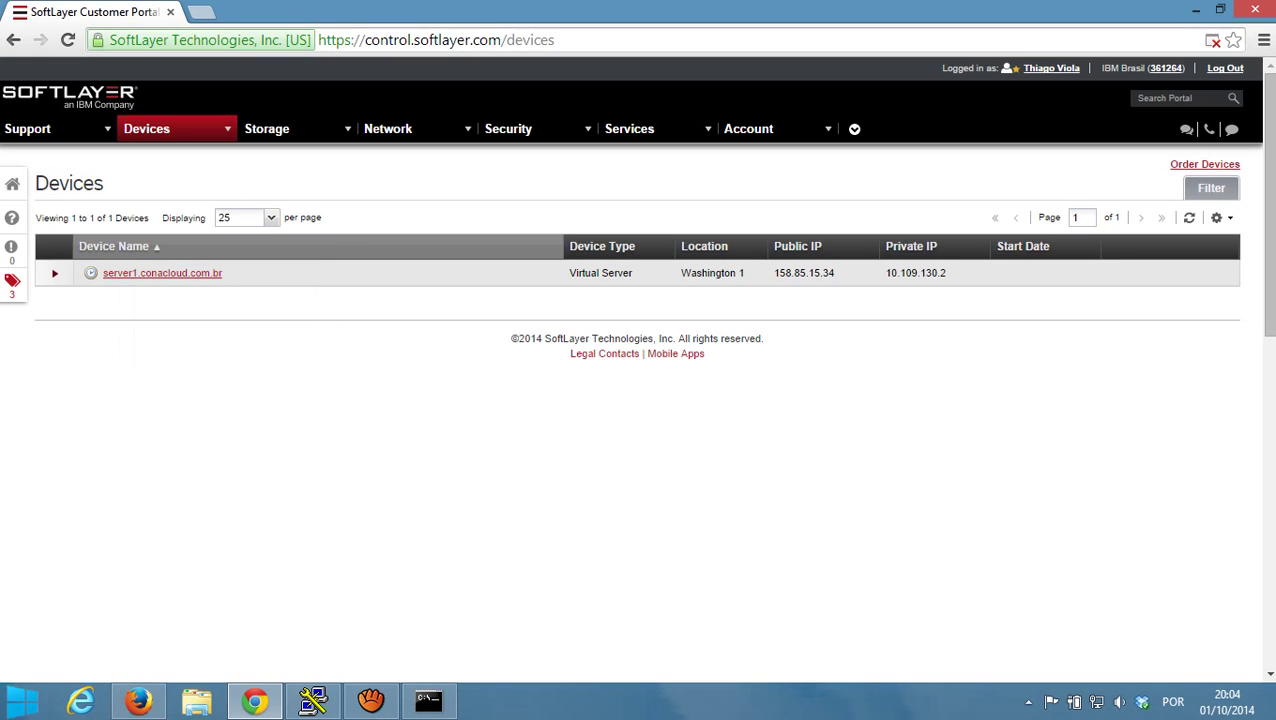
- Start a continuous ping to 158.85.15.34 with 'ping -t 158.85.15.34'
left_click(428, 700)
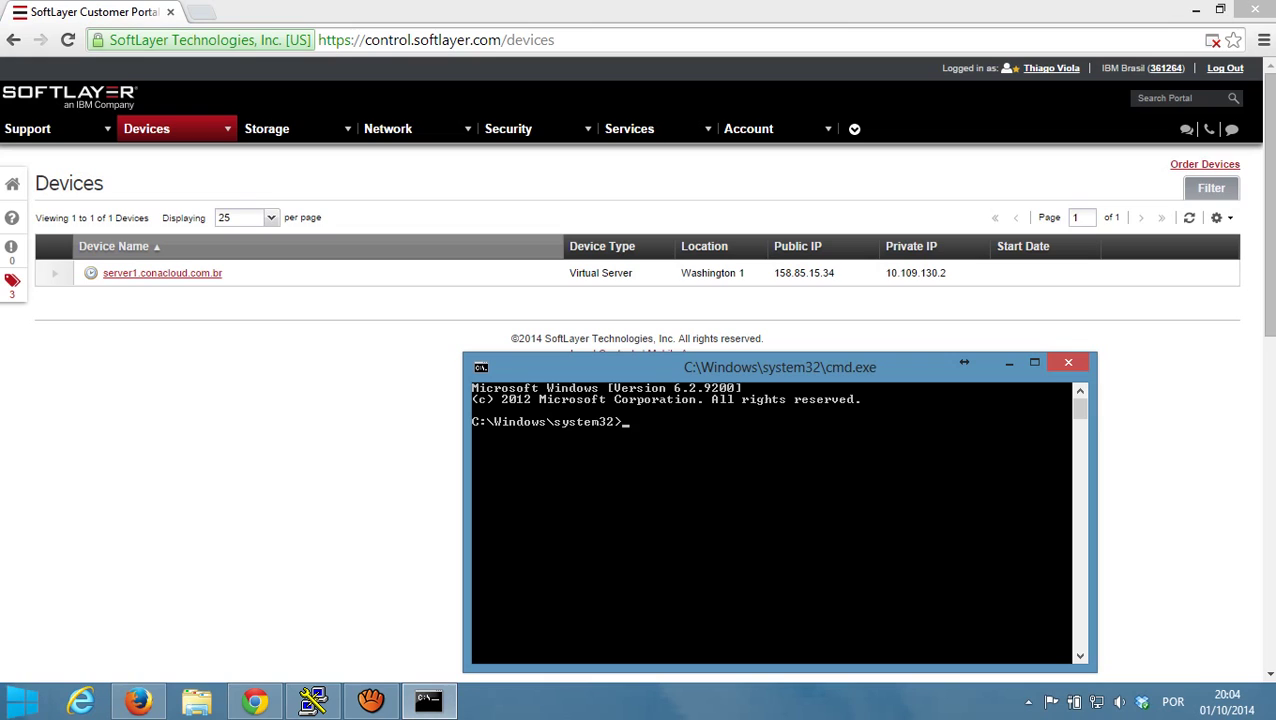
type("ping -t 158.85.15.34")
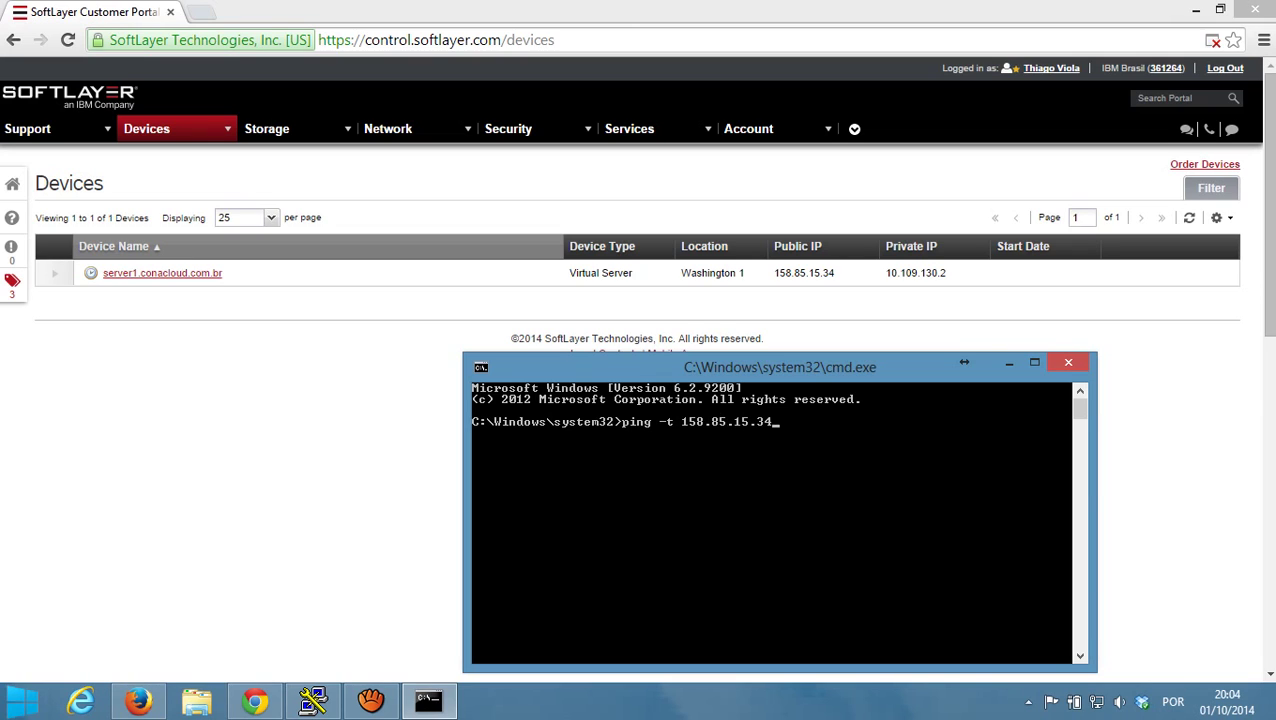
key("Return")
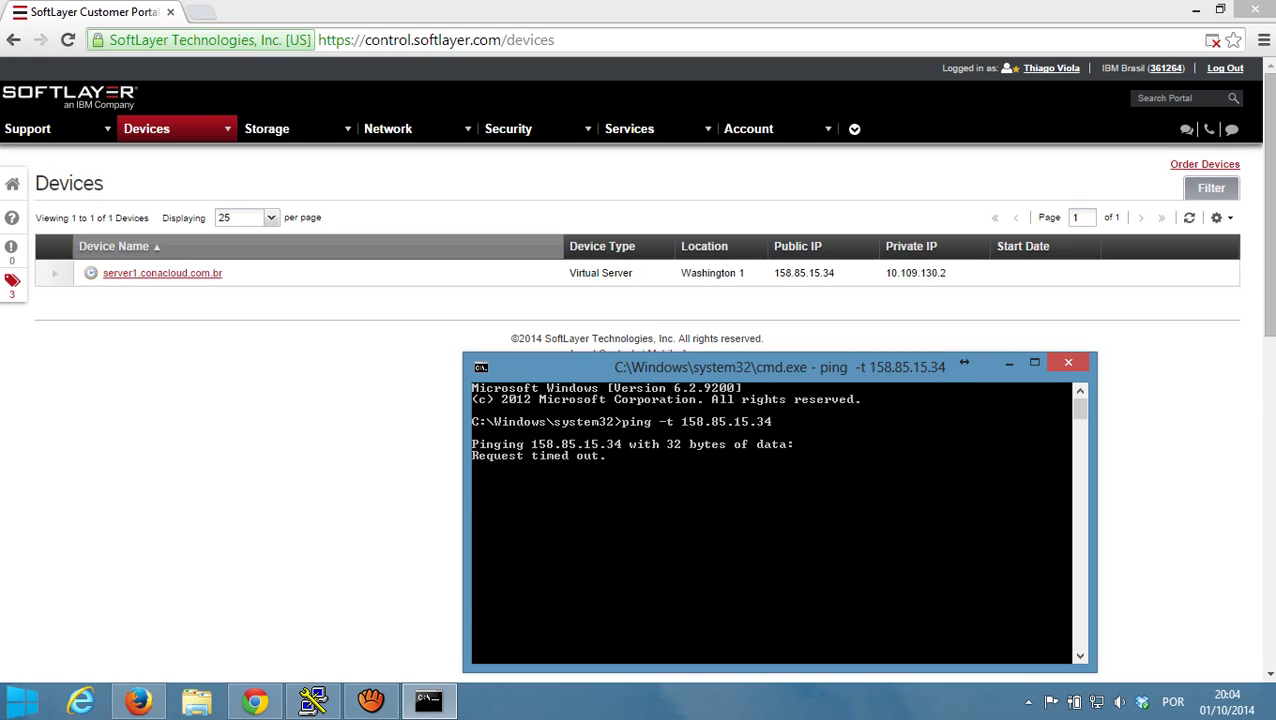
- Keep refreshing the Devices list and checking the ping until replies arrive around 124 ms
mouse_move(91, 273)
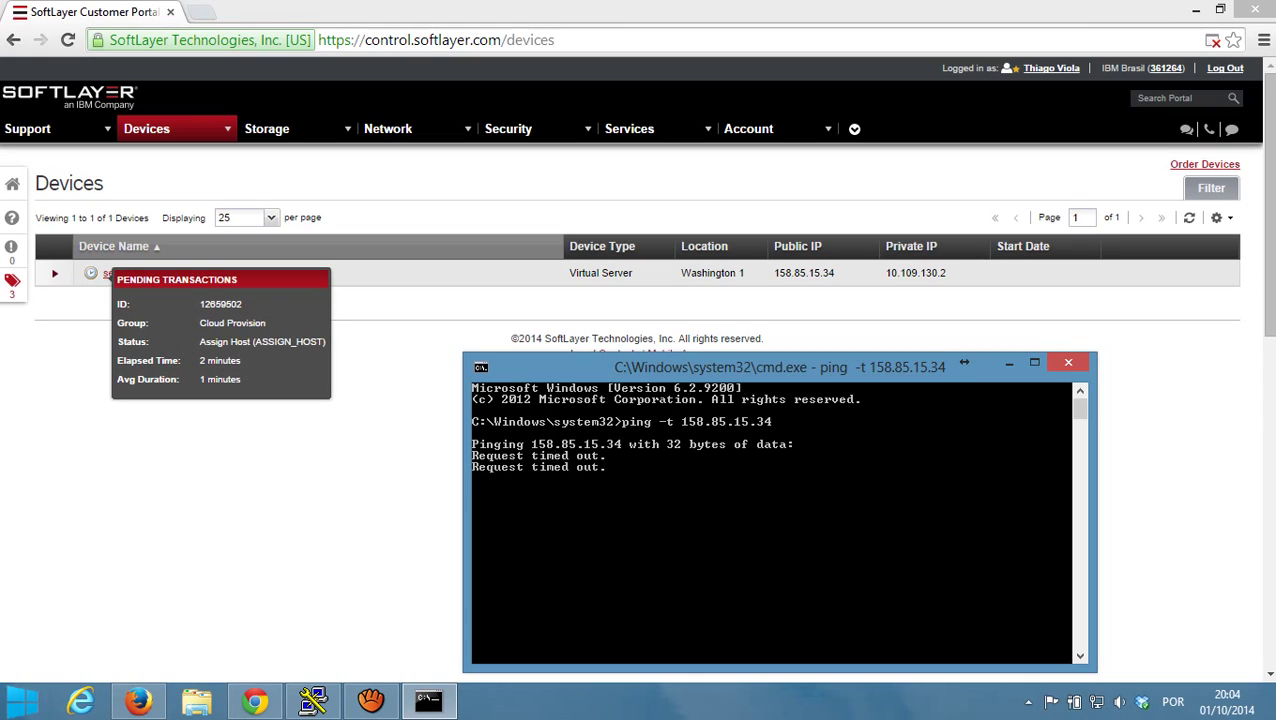
left_click(1189, 217)
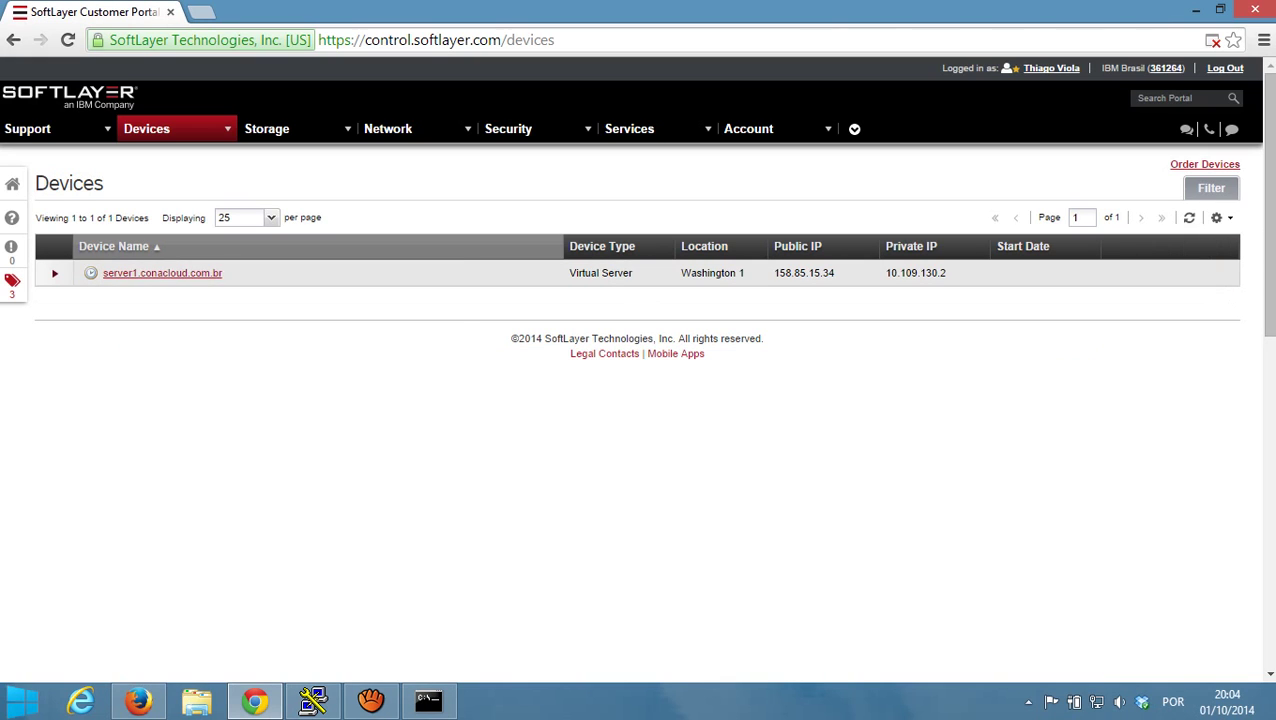
mouse_move(91, 273)
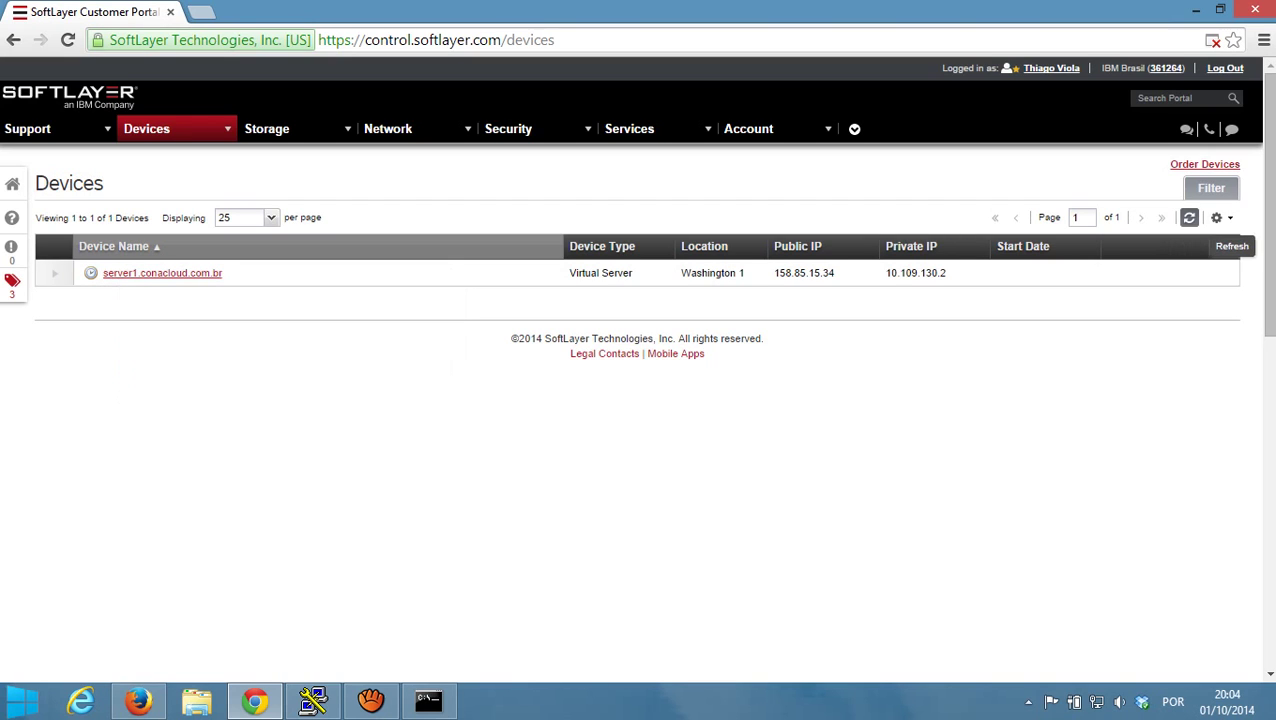
left_click(1189, 217)
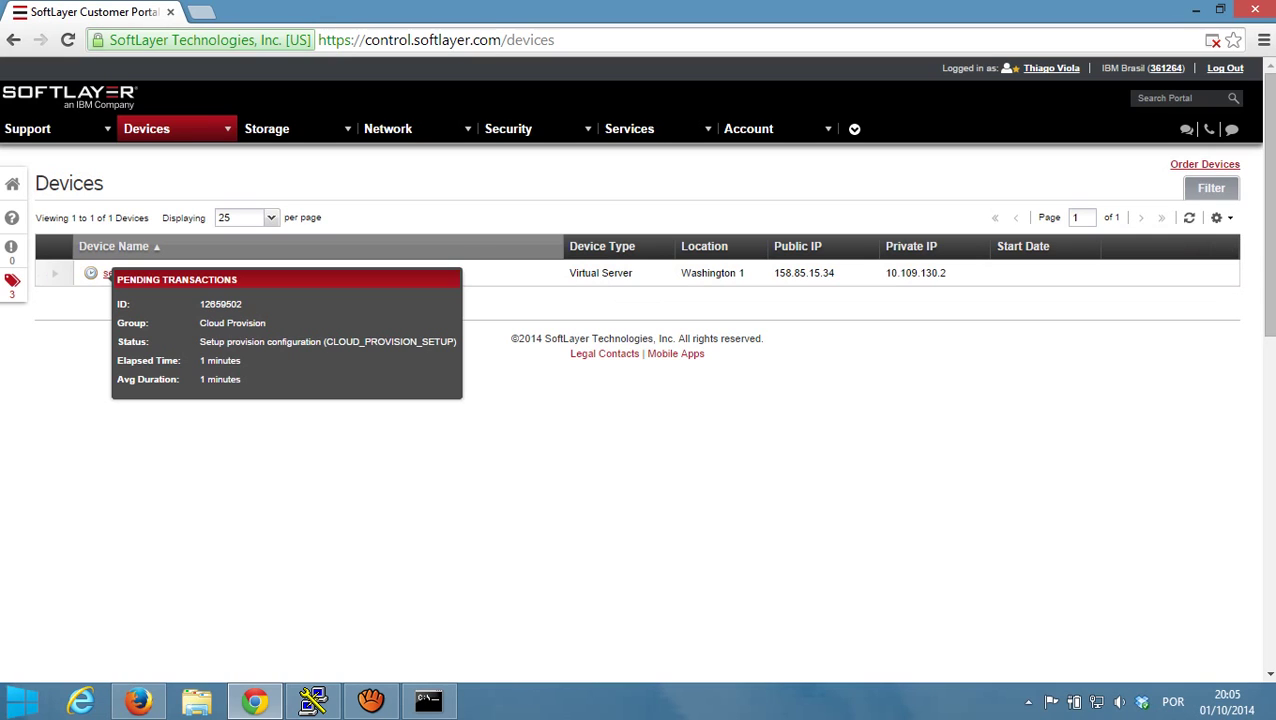
left_click(428, 700)
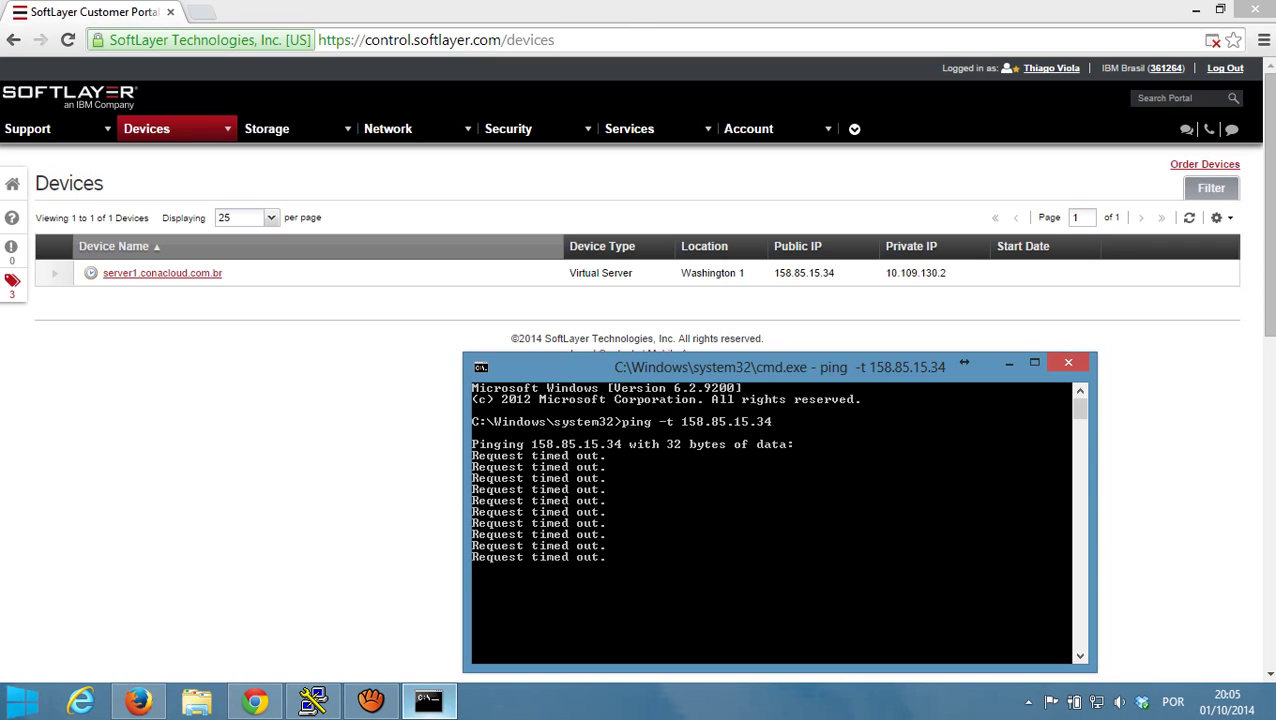
left_click(428, 700)
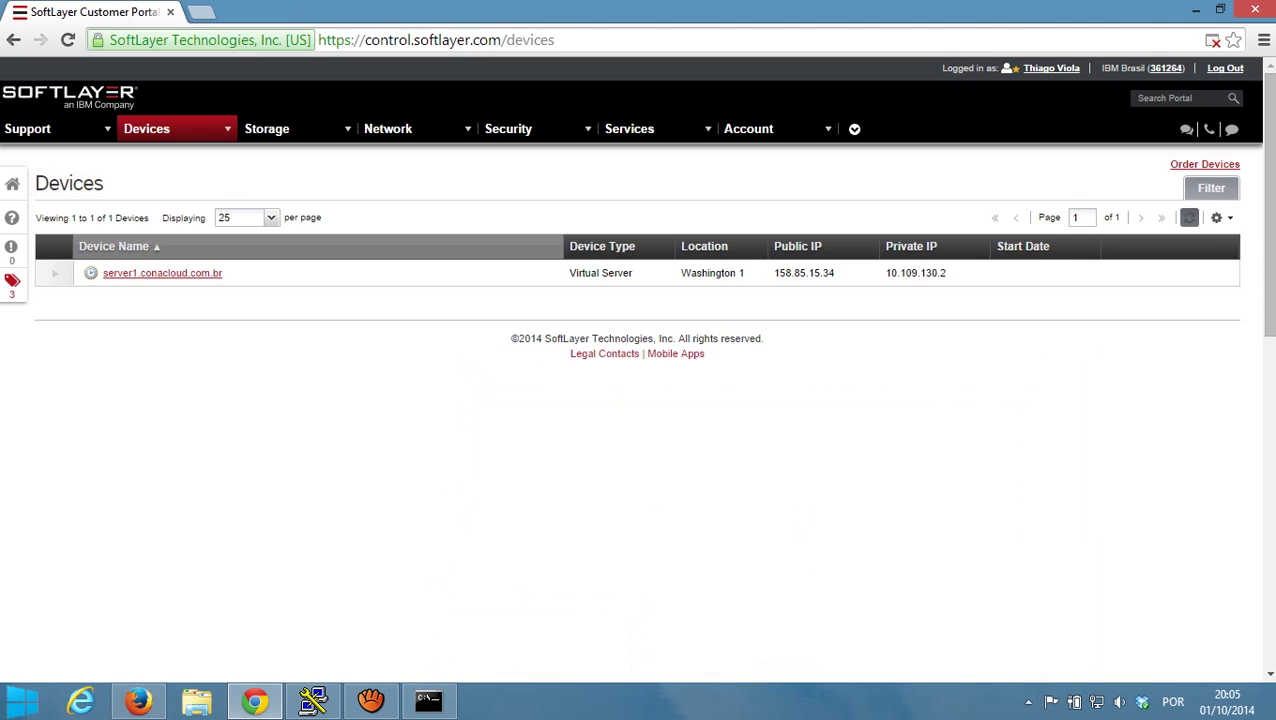
mouse_move(91, 273)
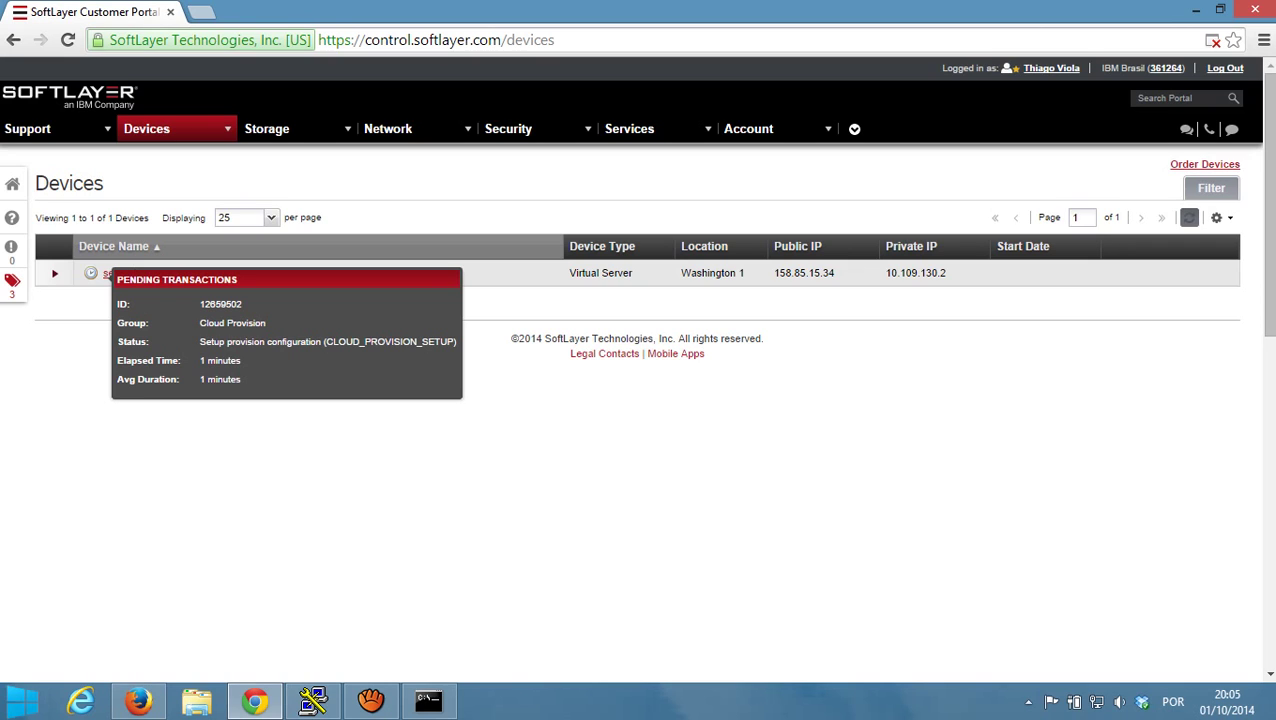
left_click(1189, 217)
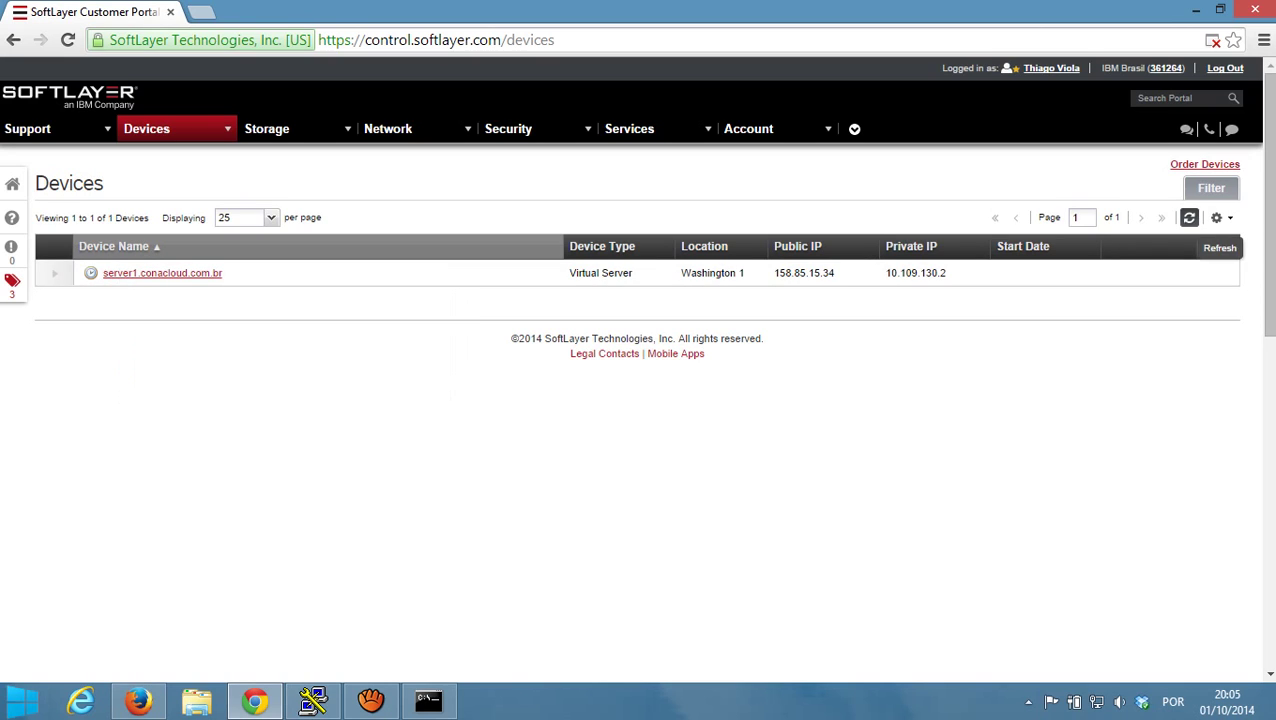
mouse_move(91, 273)
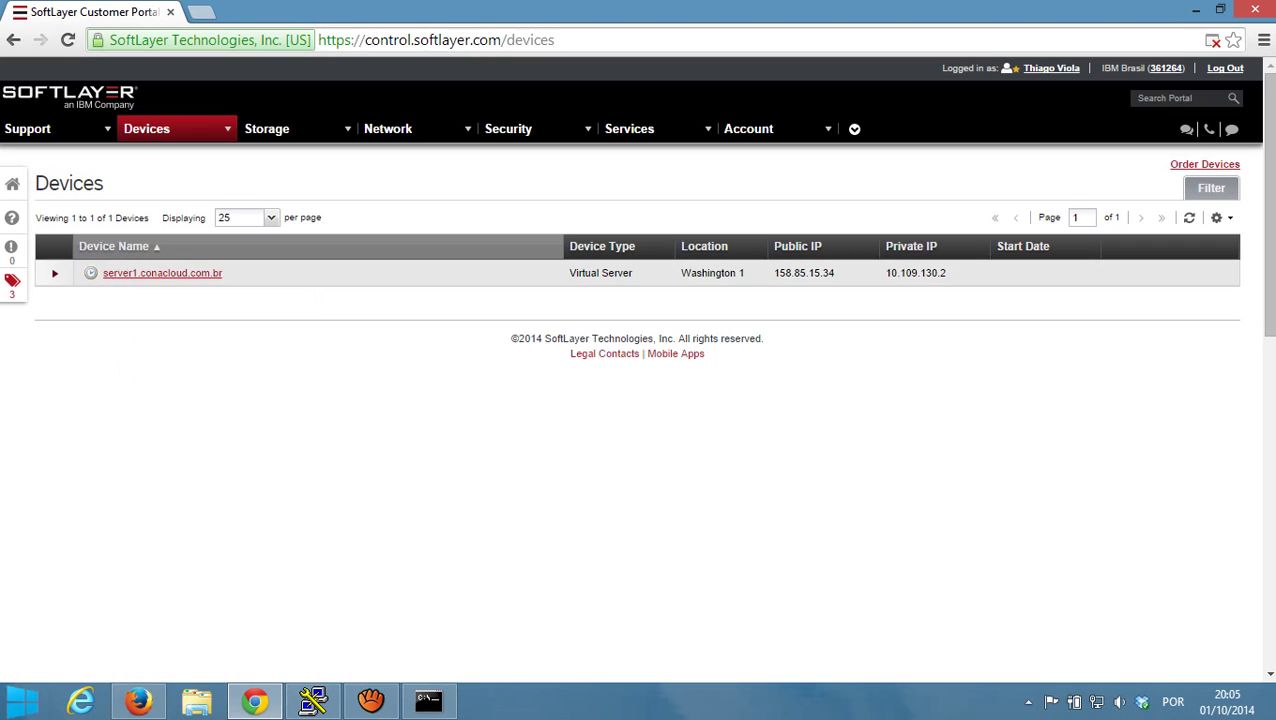
left_click(1189, 217)
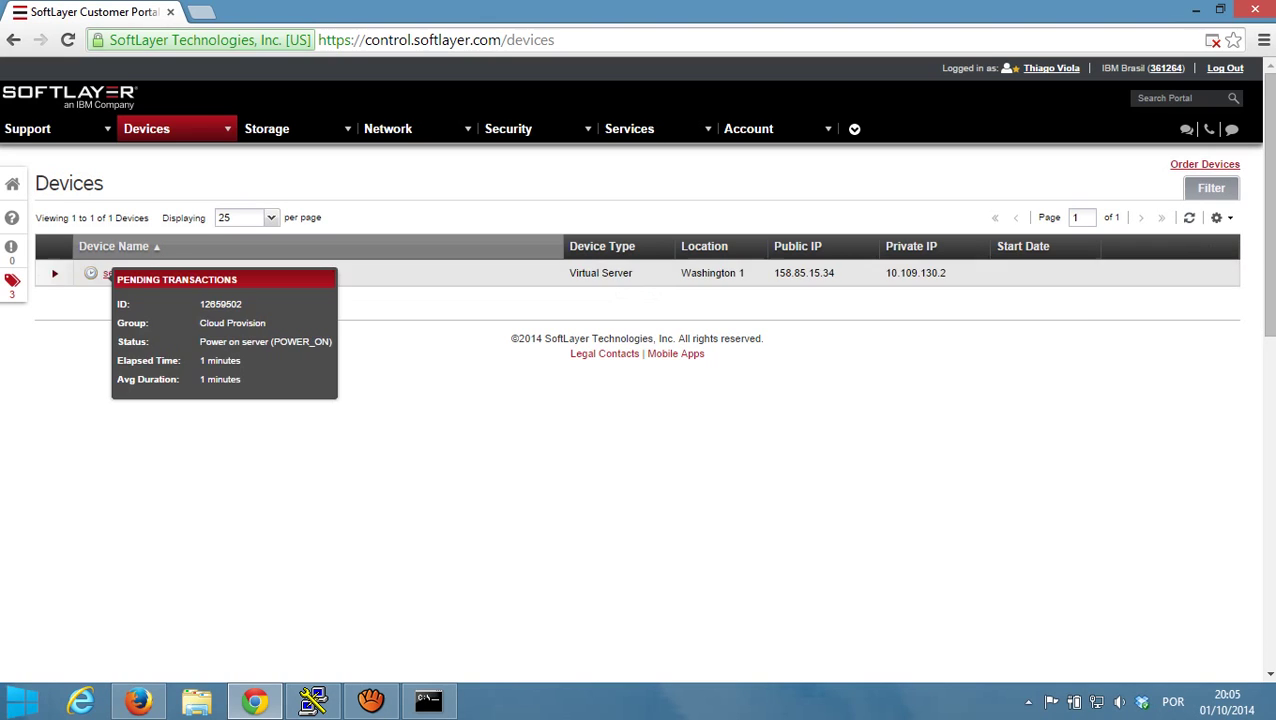
left_click(428, 700)
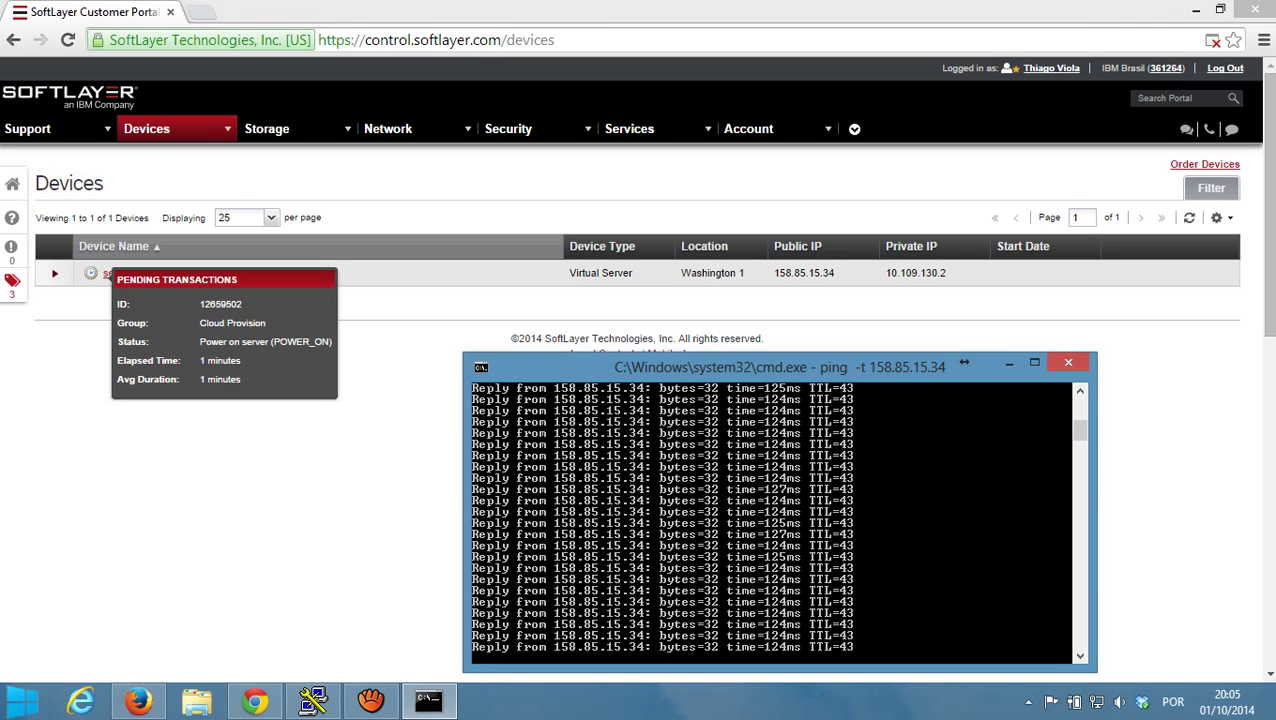
key("alt+Tab")
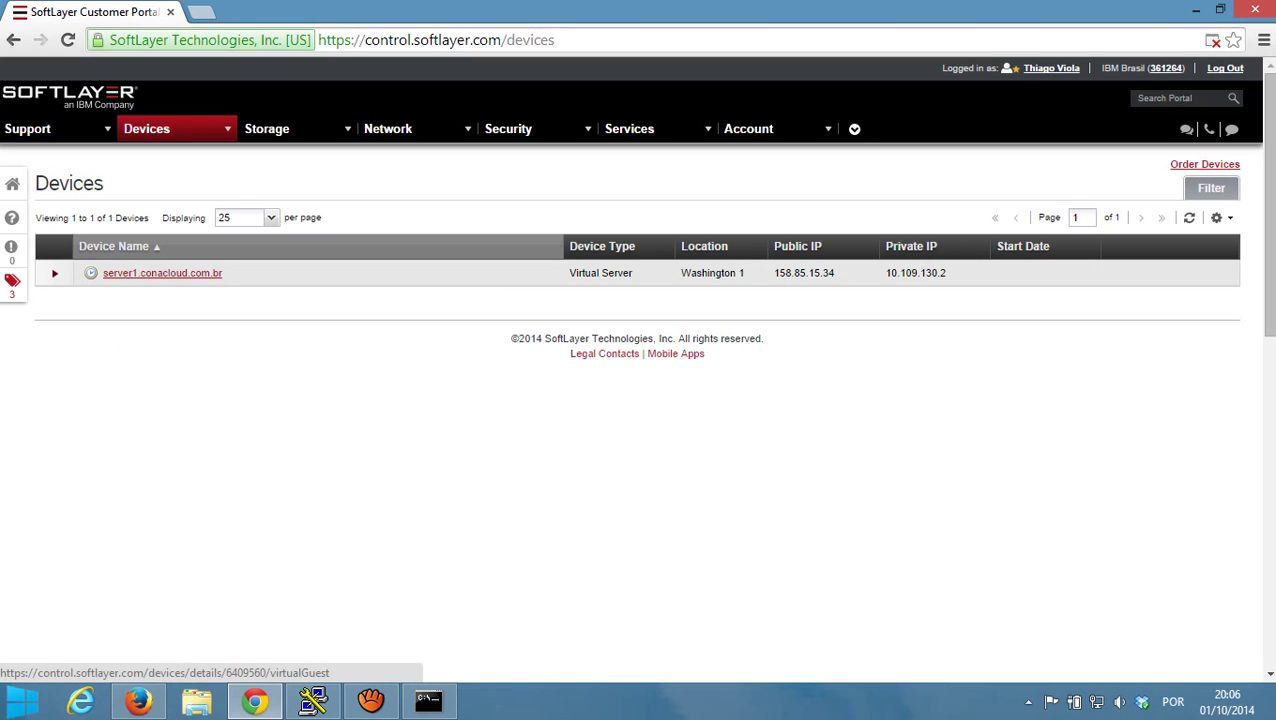
- Open server1.conacloud.com.br's details and highlight its CentOS operating system entry
left_click(162, 273)
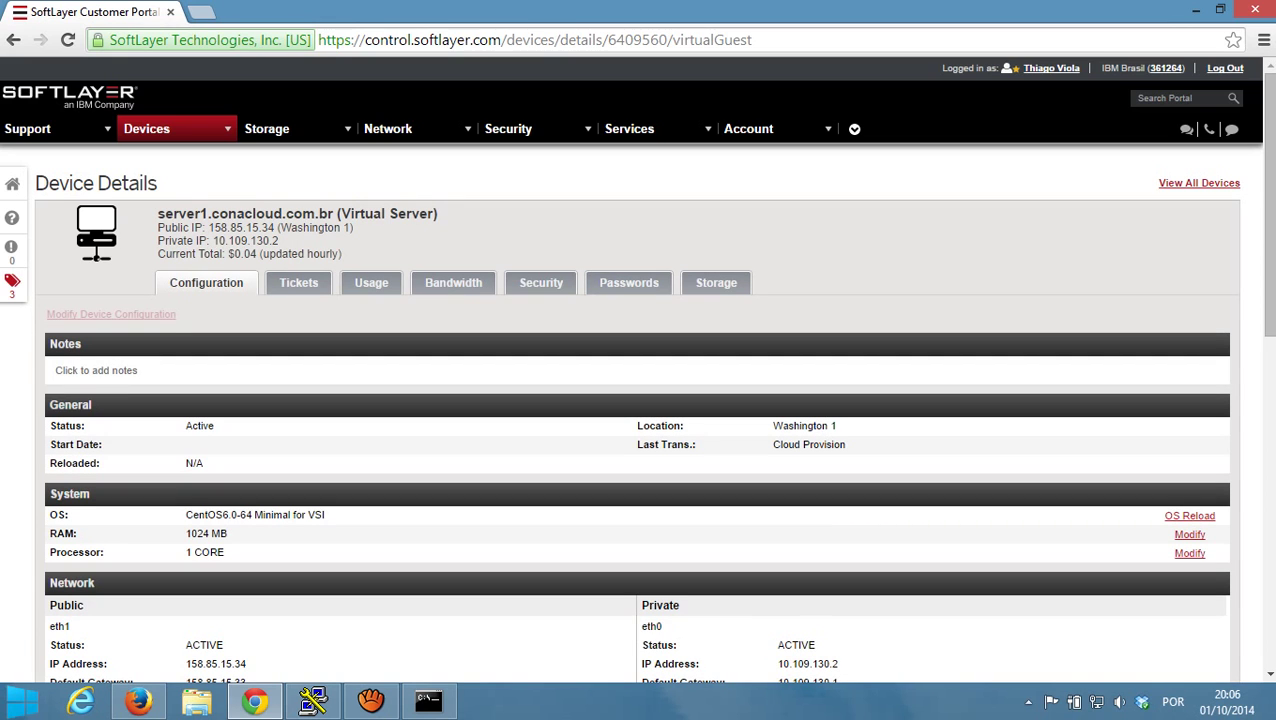
scroll(638, 420, "down", 1)
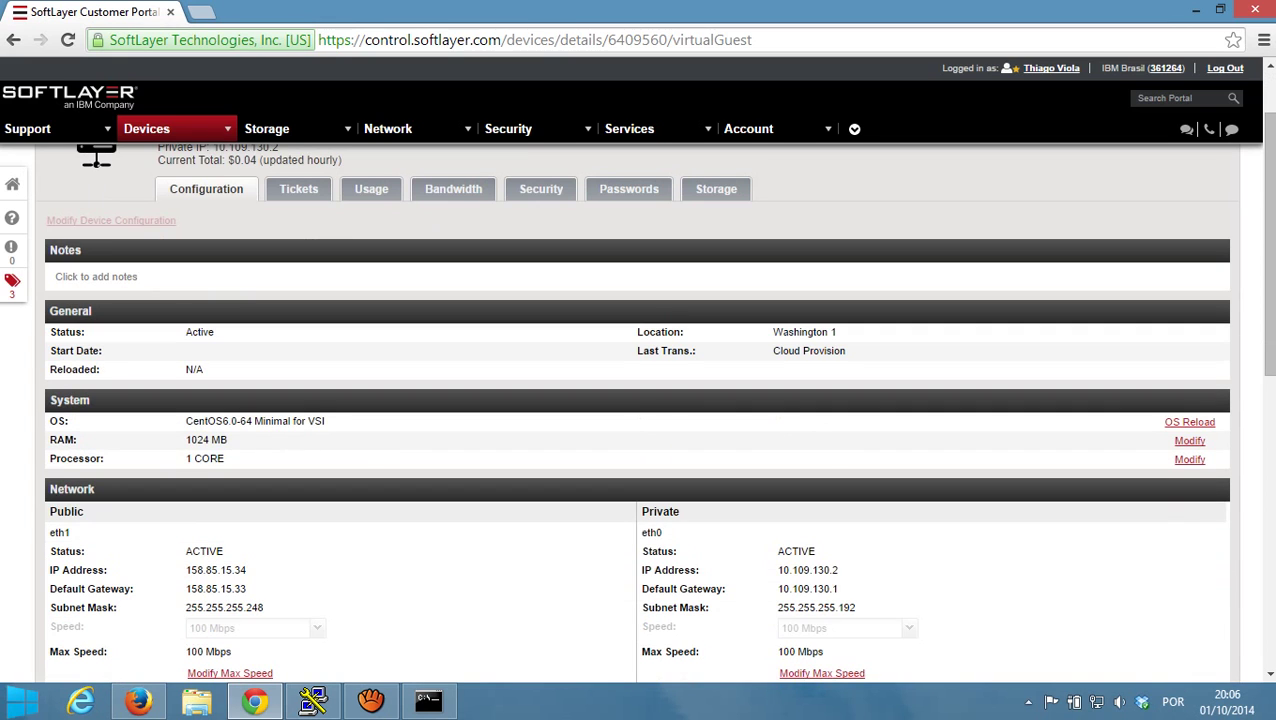
left_click_drag(185, 421, 324, 421)
left_click(324, 421)
scroll(638, 420, "down", 1)
- Highlight the ACTIVE status, IPs 158.85.15.34 and 10.109.130.2, and MySQL, then return to Devices
double_click(203, 457)
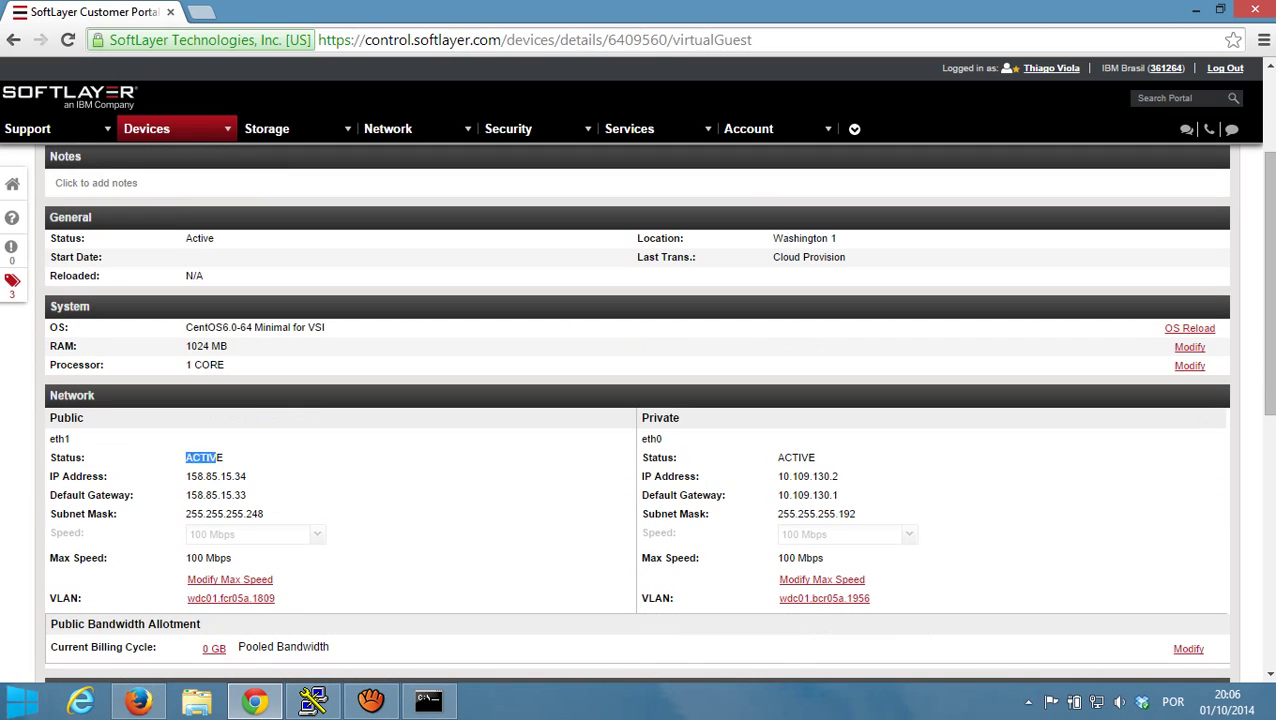
left_click(203, 457)
left_click_drag(186, 476, 221, 476)
left_click_drag(778, 476, 810, 476)
scroll(637, 400, "down", 3)
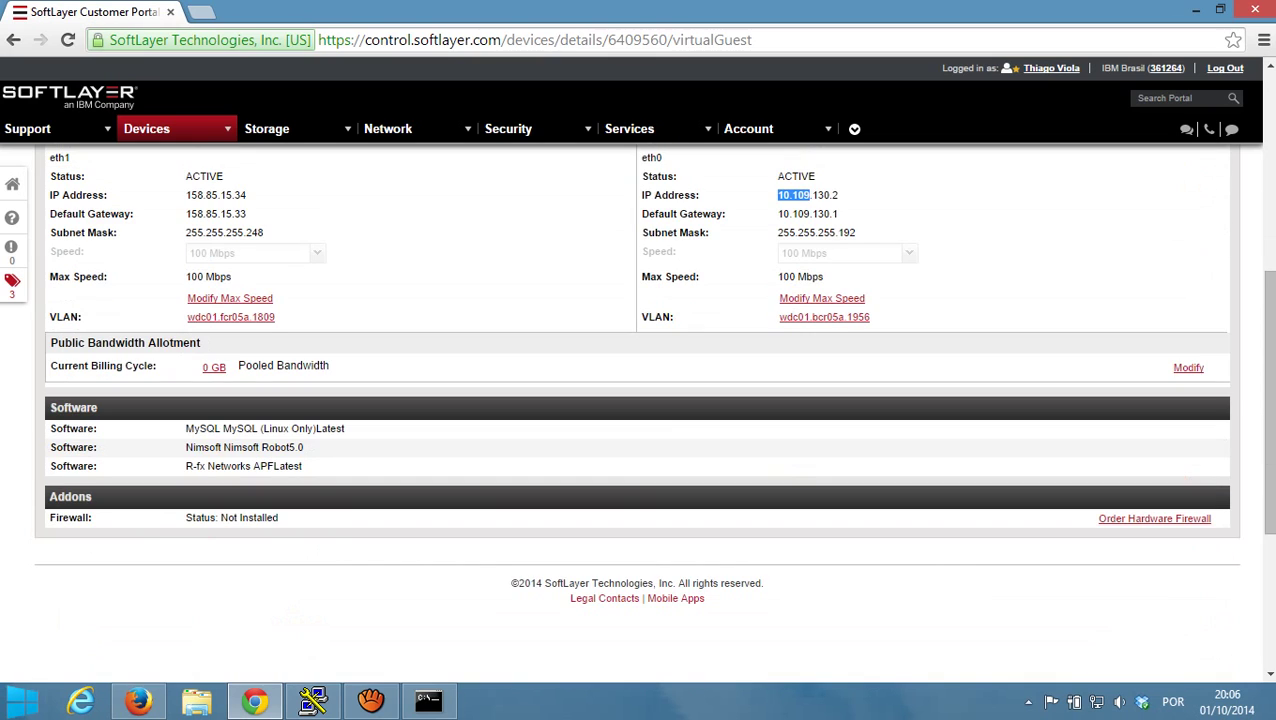
left_click_drag(186, 428, 313, 428)
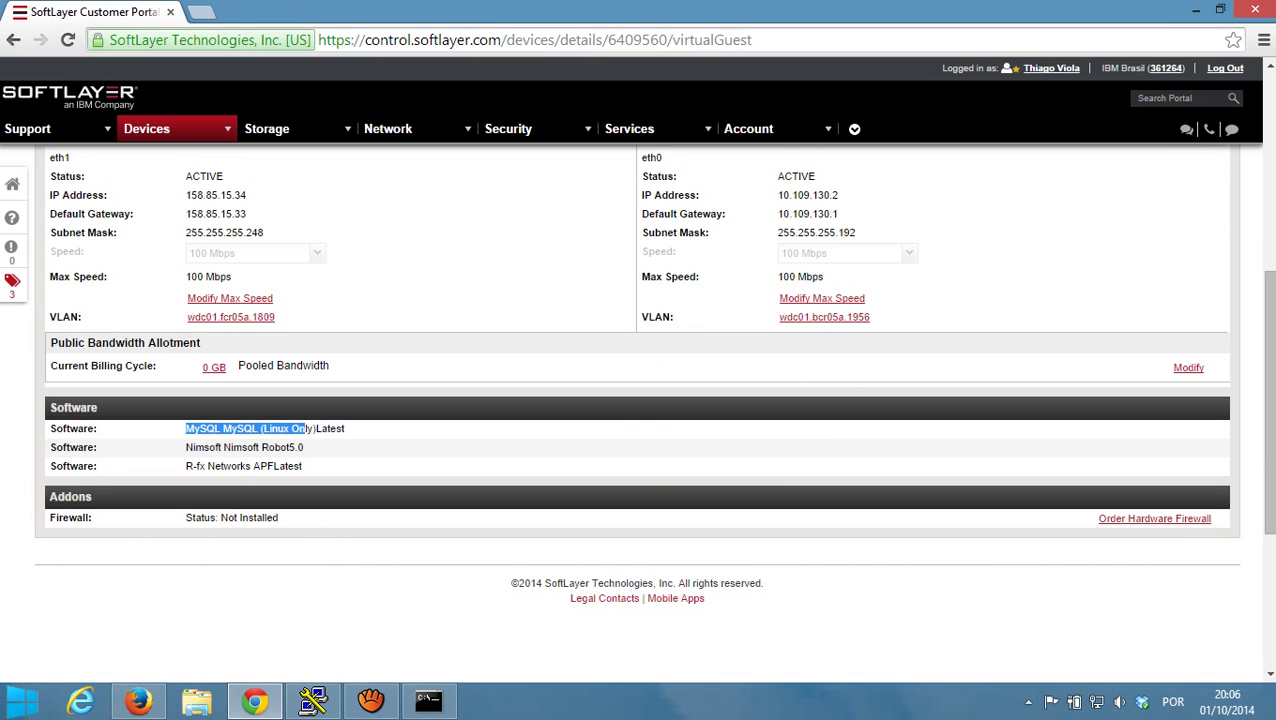
mouse_move(214, 447)
left_mouse_down()
mouse_move(185, 447)
mouse_move(214, 447)
left_mouse_up()
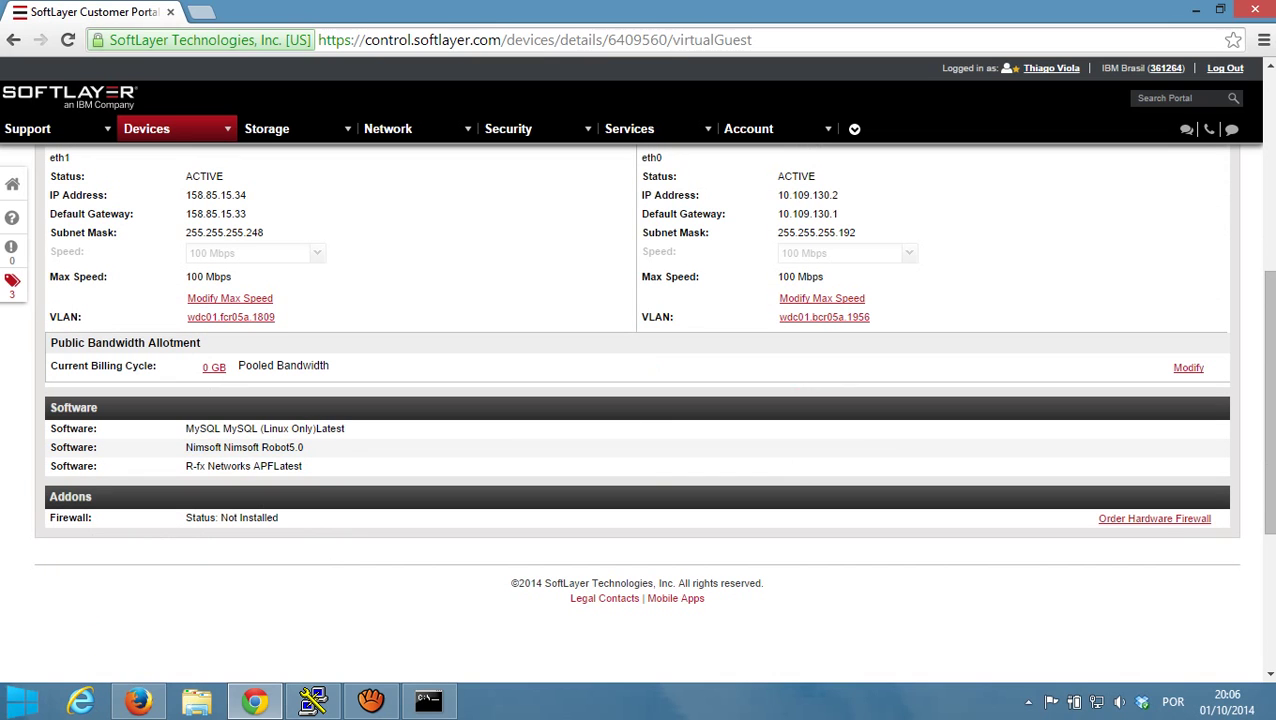
scroll(637, 410, "up", 5)
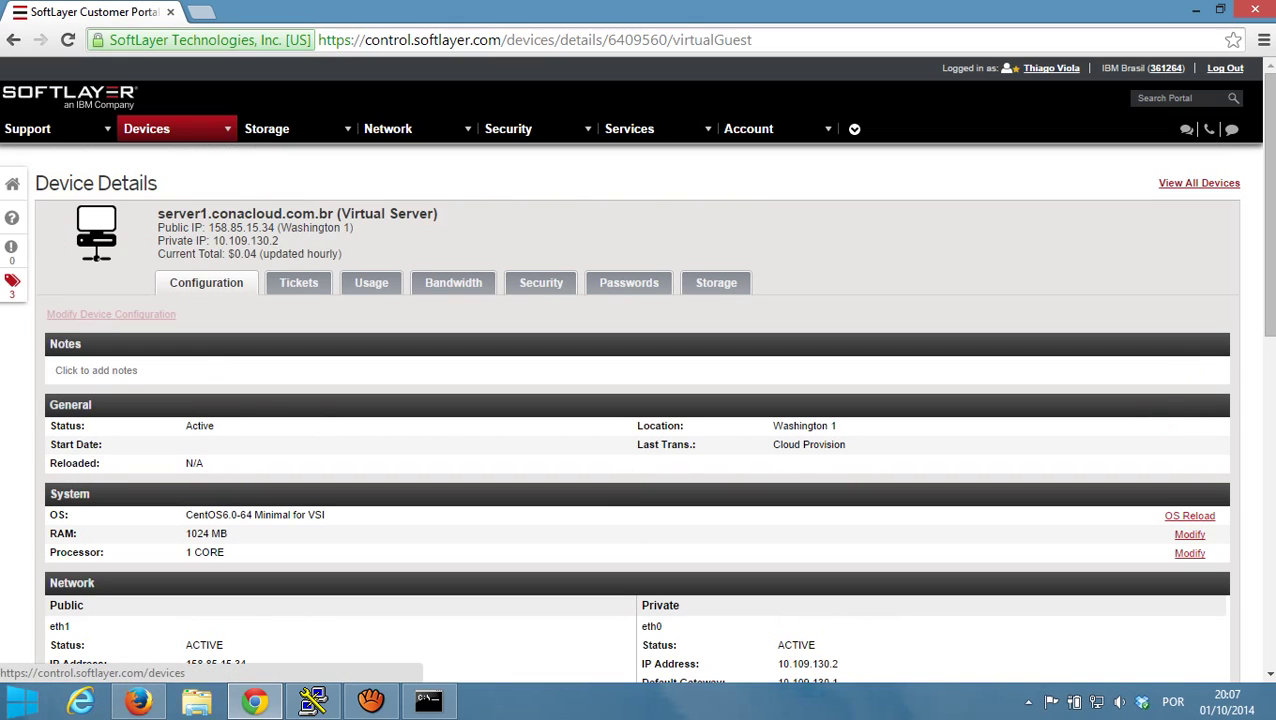
left_click(1199, 183)
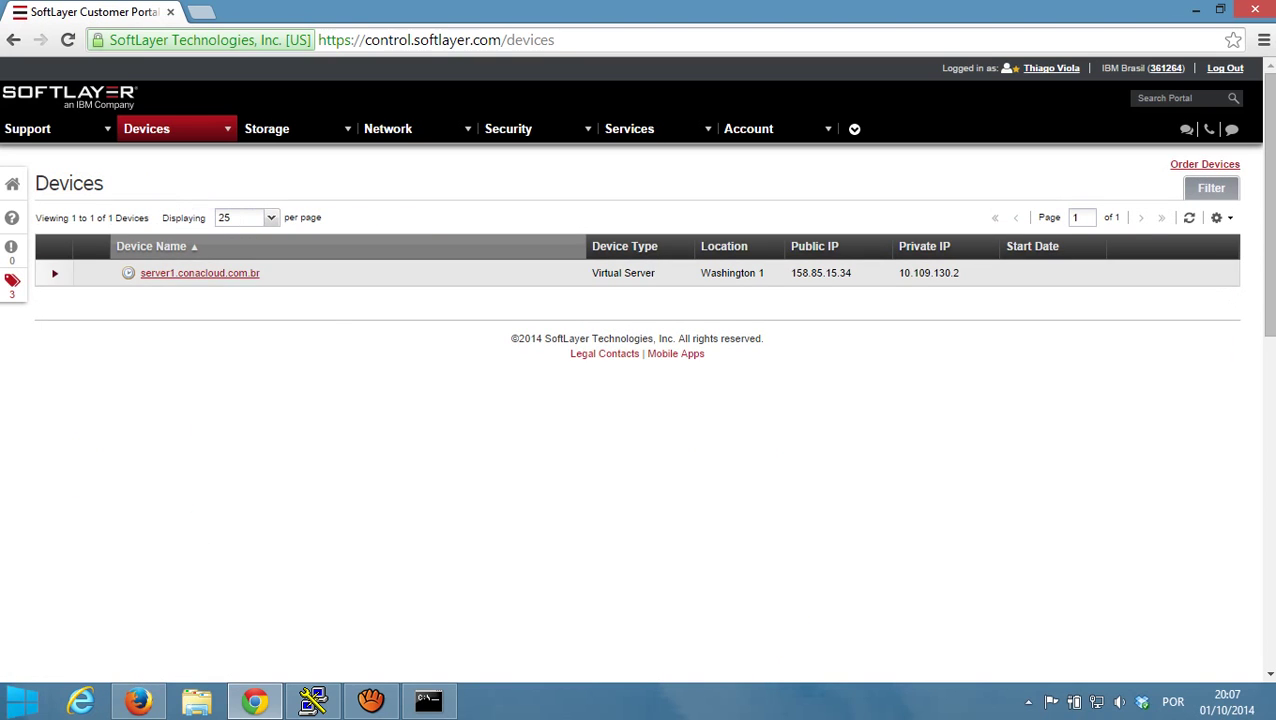
- Refresh the device list, checking the ping, until server1.conacloud.com.br (158.85.15.34) shows a start date
mouse_move(128, 273)
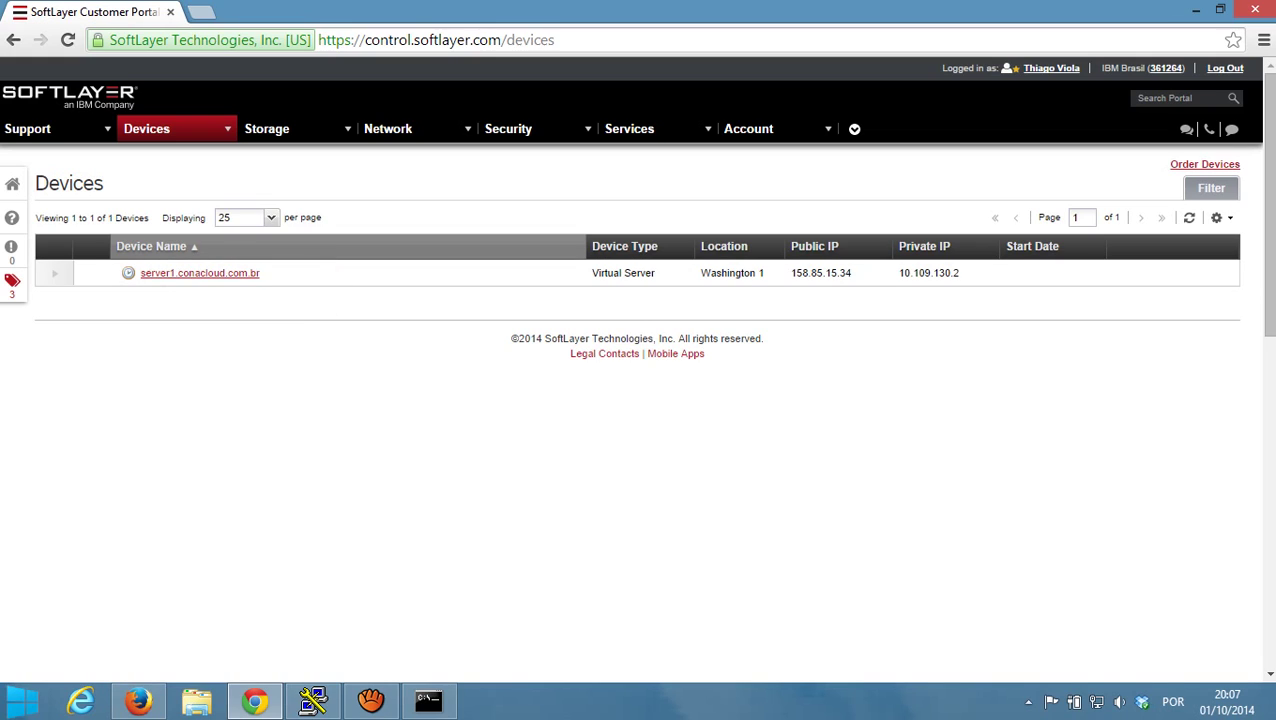
left_click(428, 700)
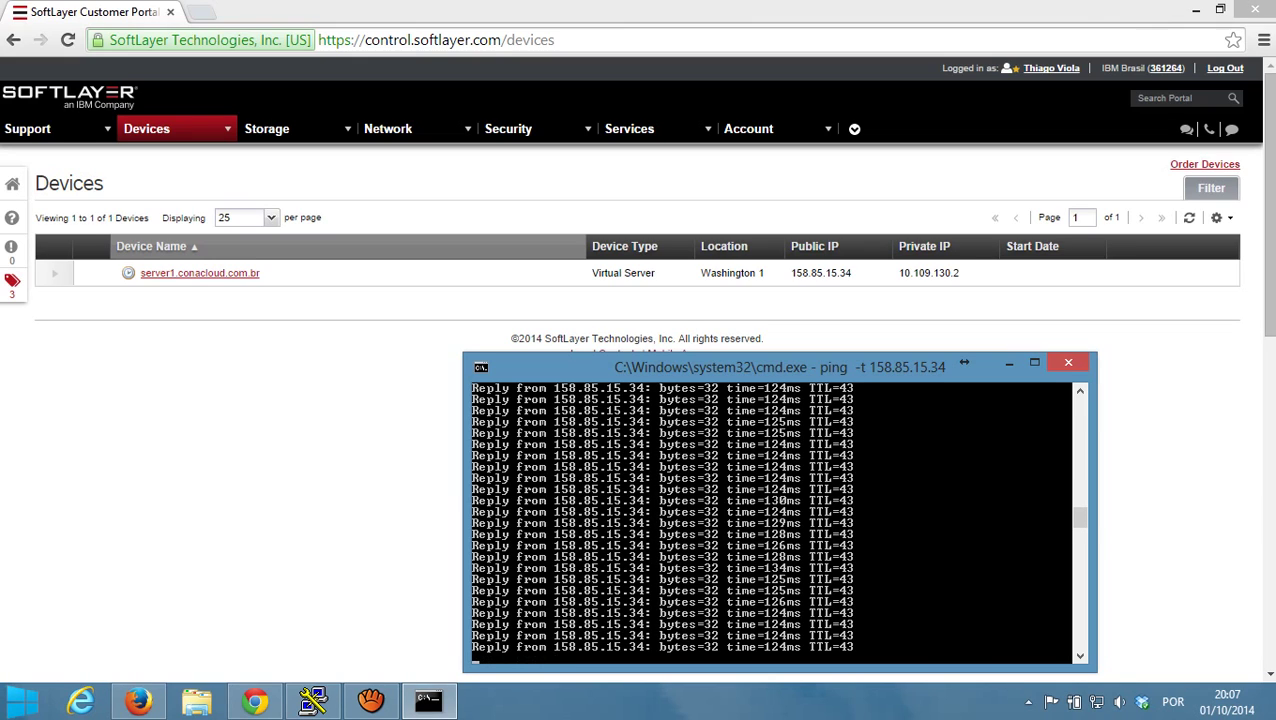
left_click(428, 700)
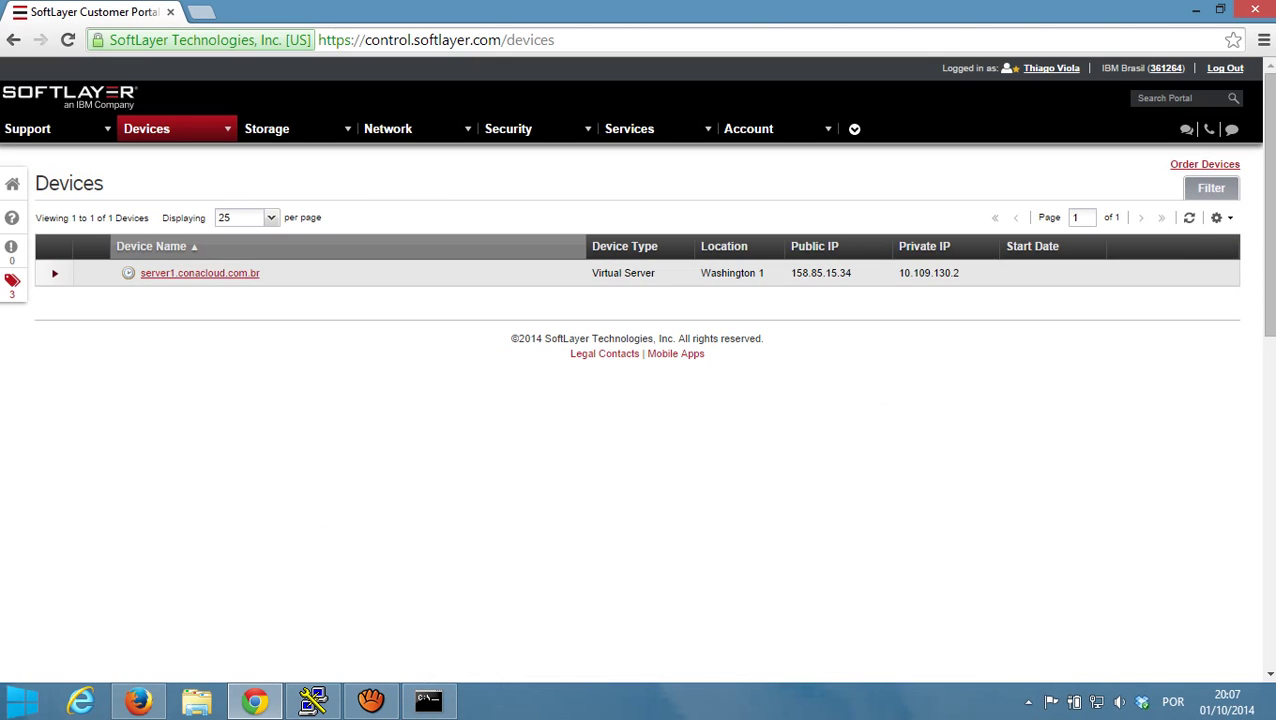
mouse_move(128, 273)
left_click(1189, 217)
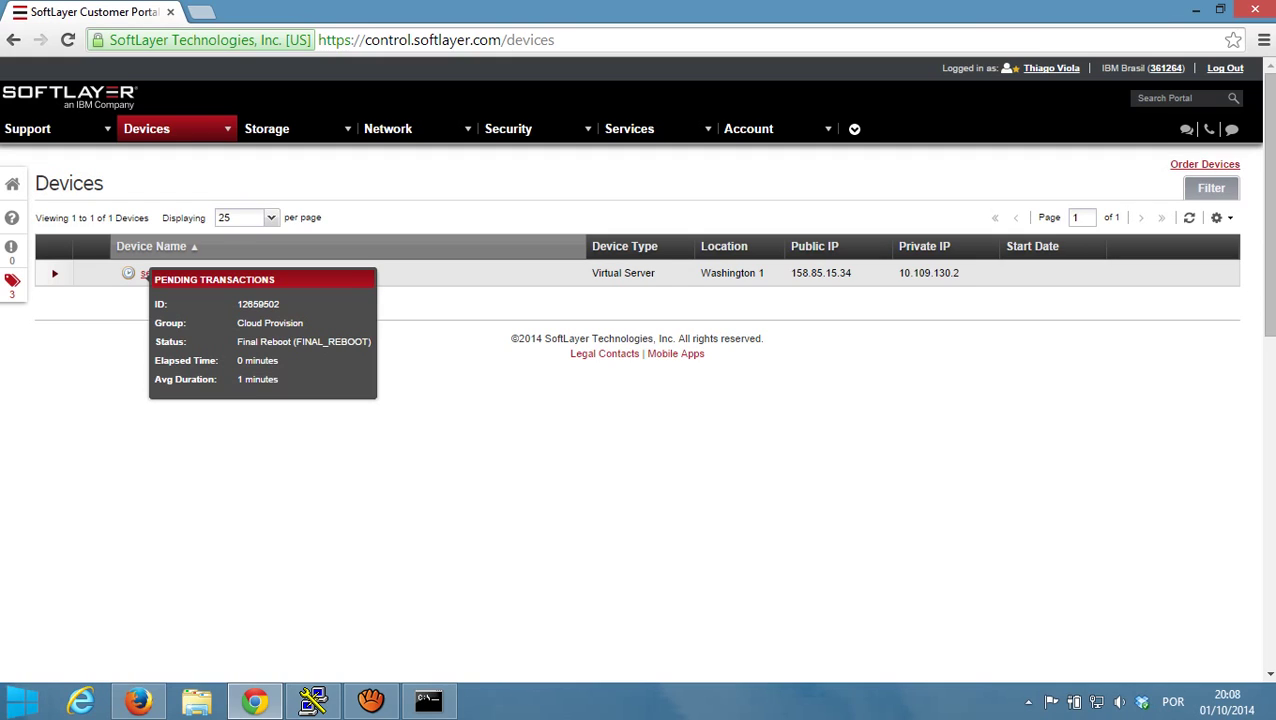
left_click(1189, 217)
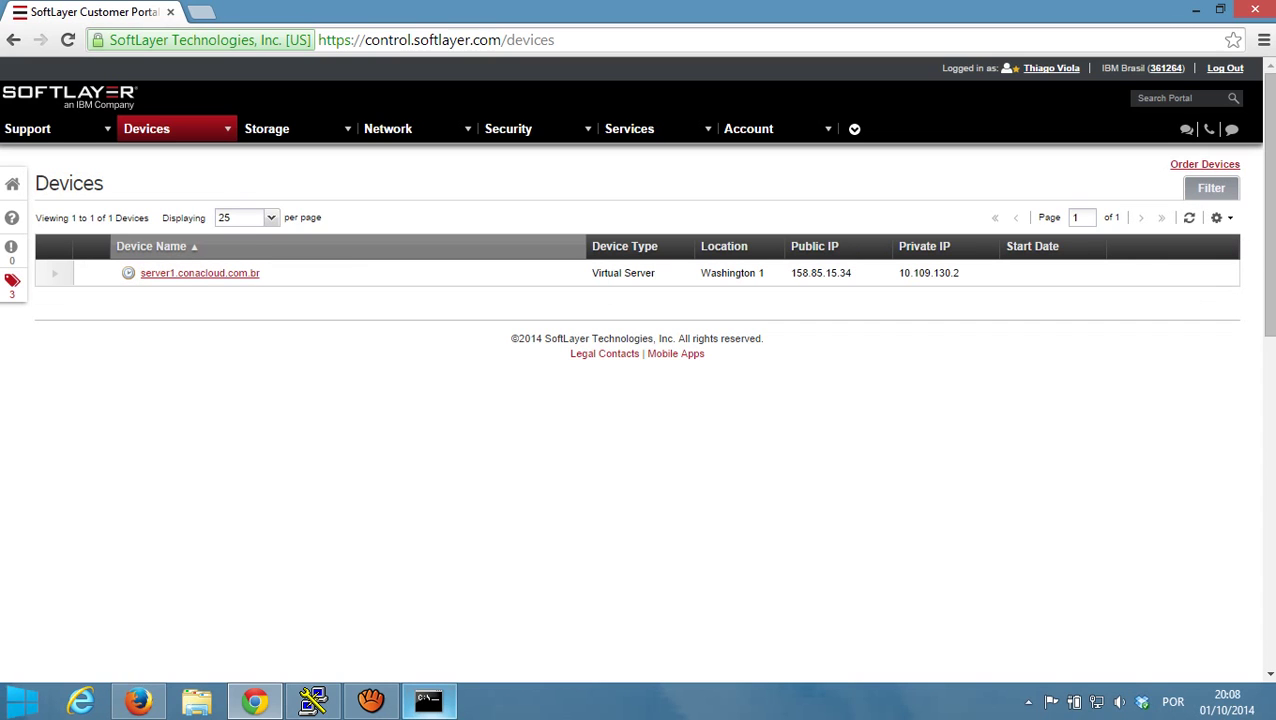
left_click(428, 700)
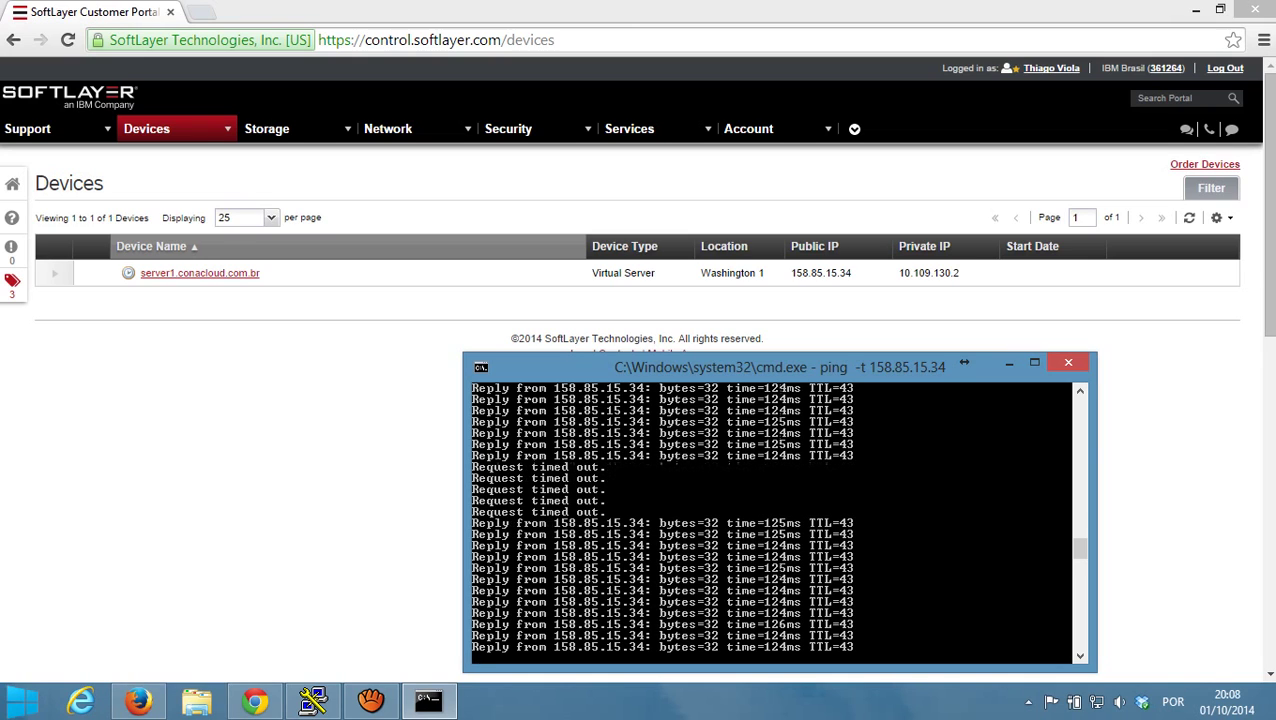
left_click(1189, 217)
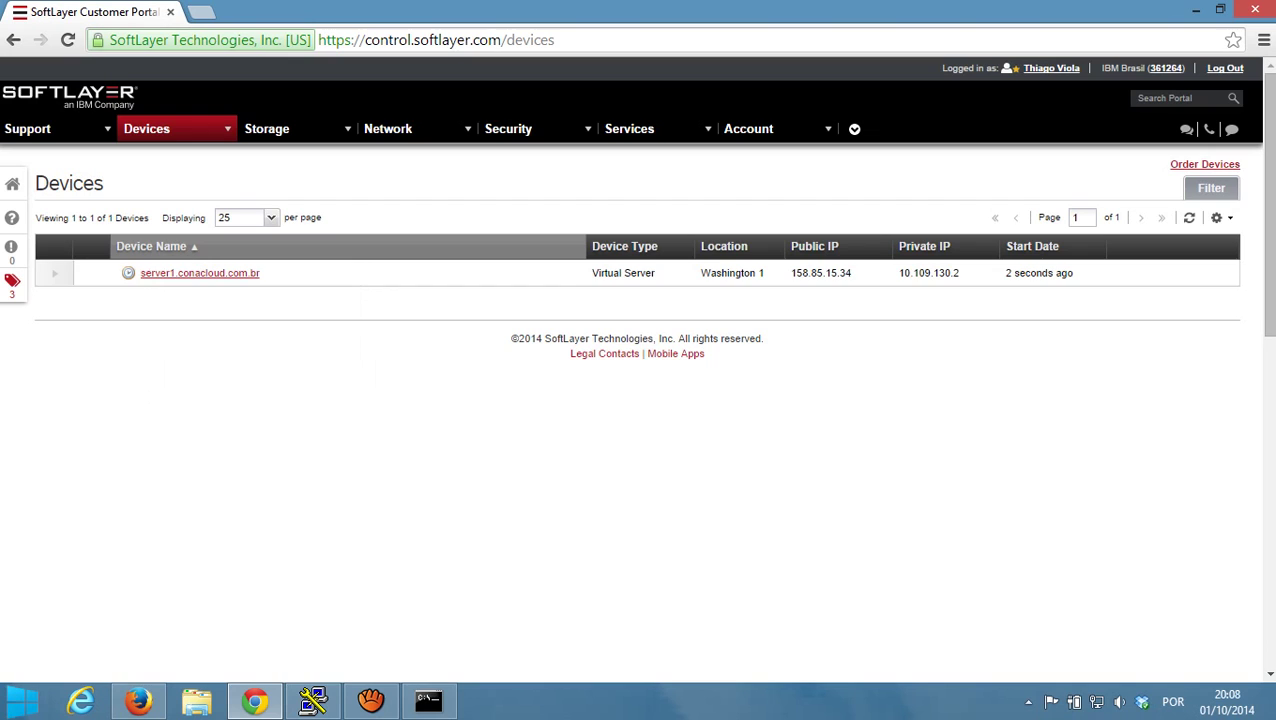
- Expand server1.conacloud.com.br's row and tick Show Password to reveal its root login
left_click(1189, 217)
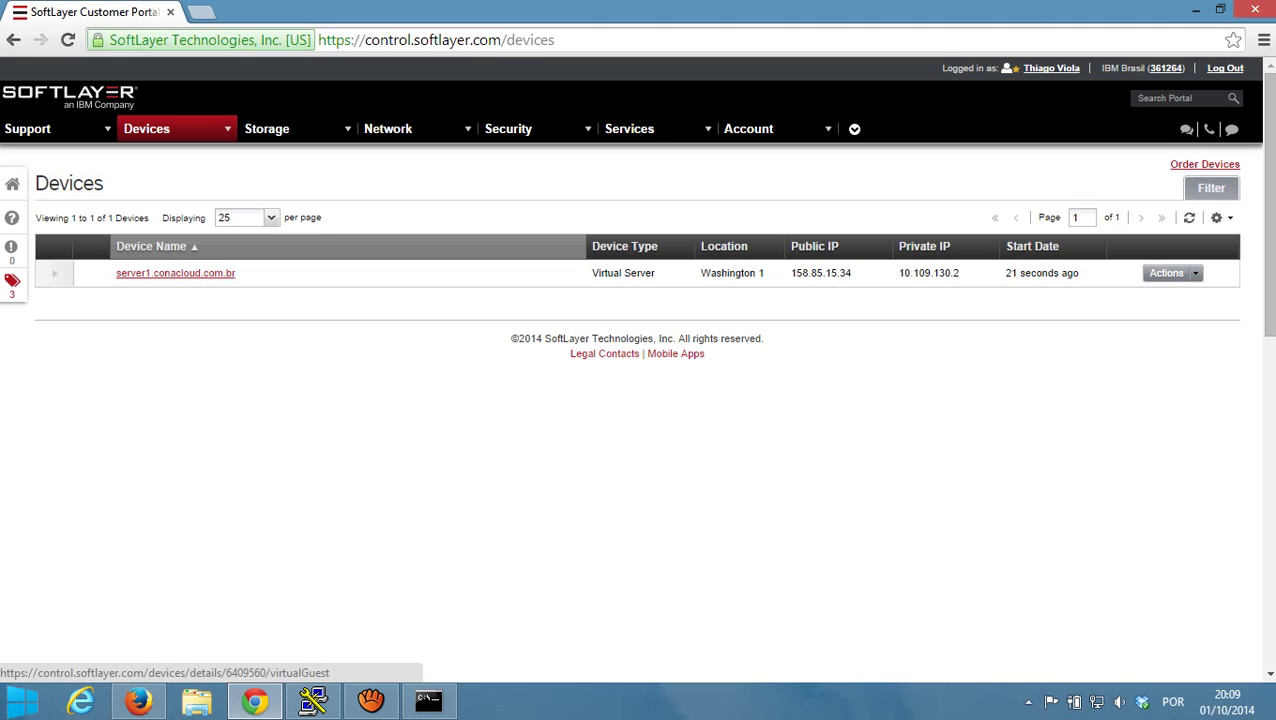
left_click(428, 700)
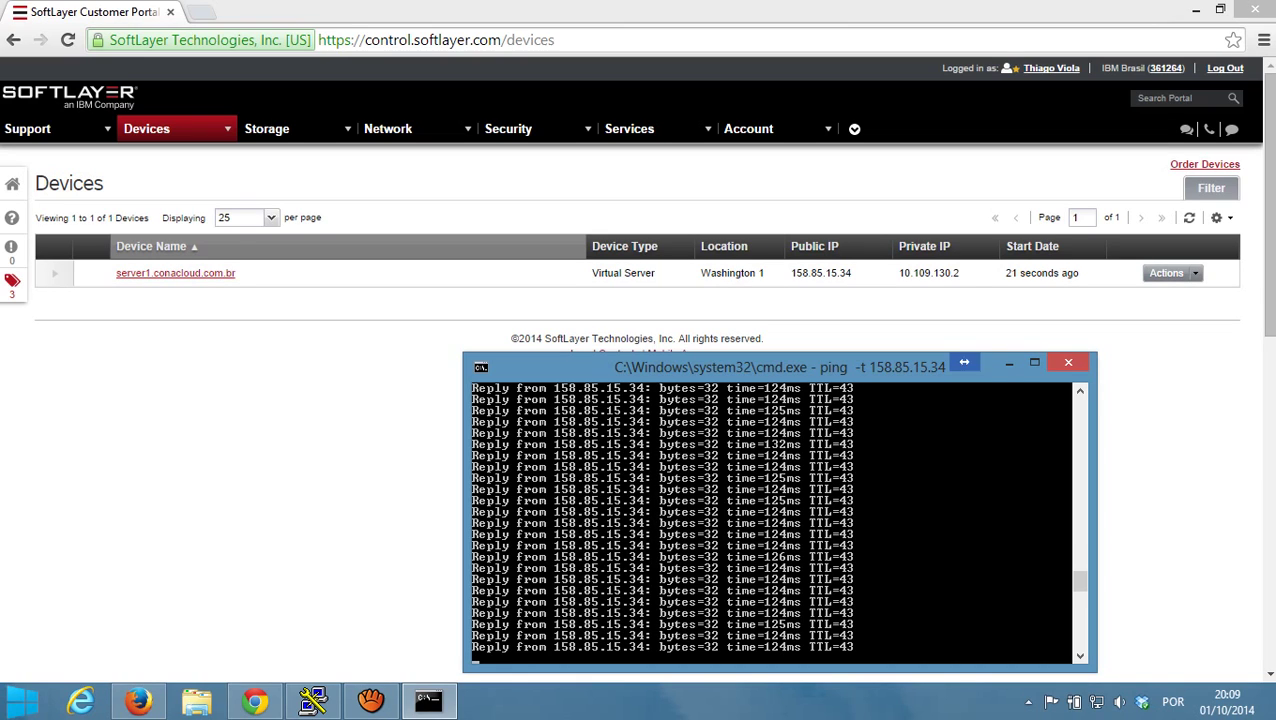
left_click(1009, 363)
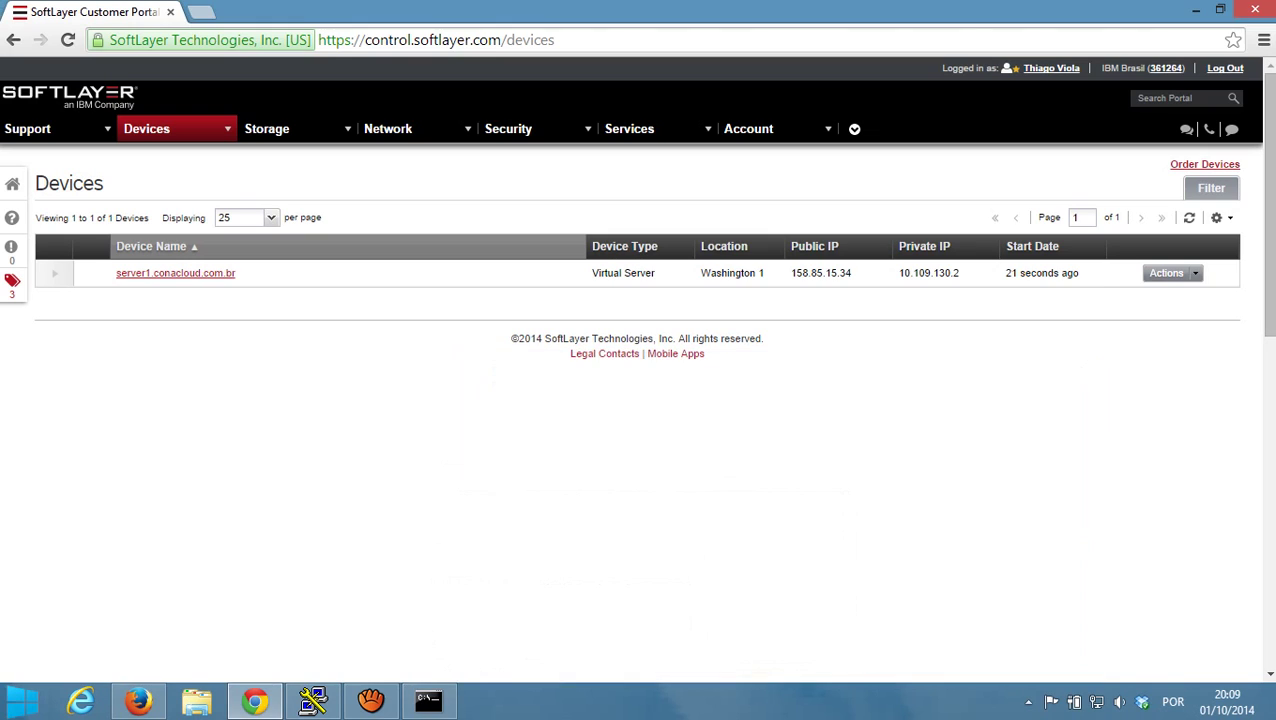
left_click(55, 273)
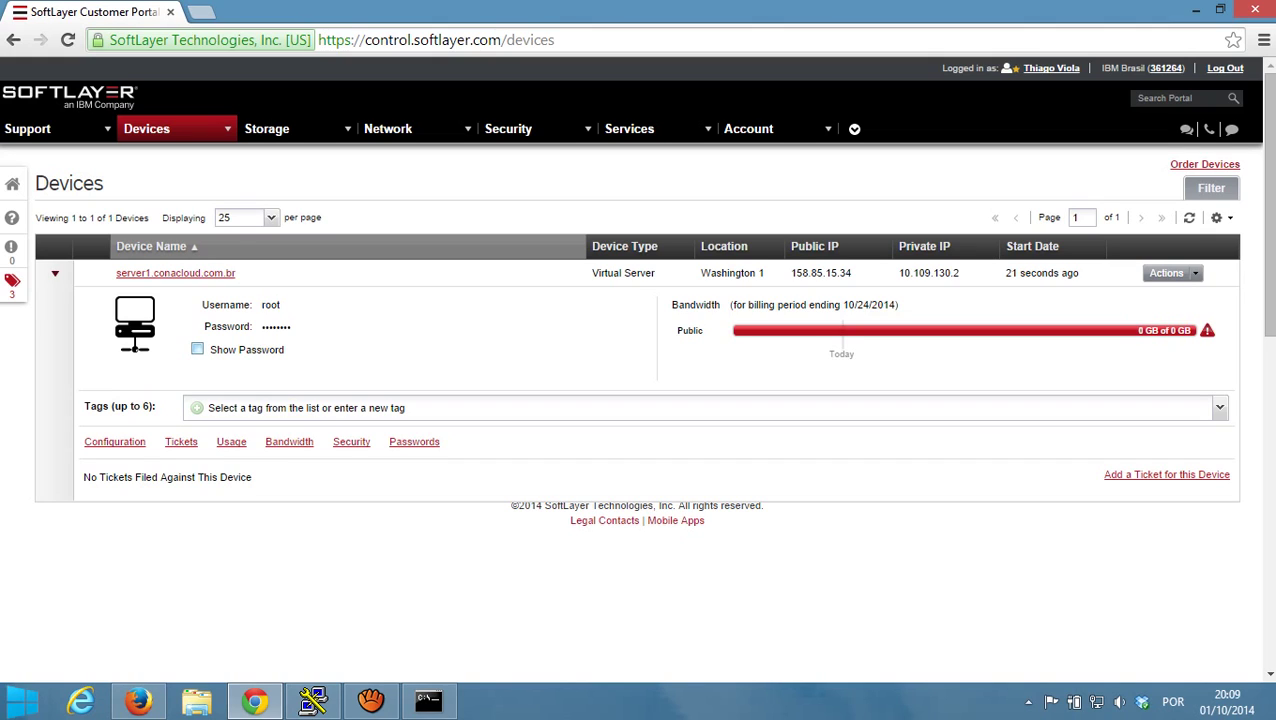
left_click(197, 349)
- Connect PuTTY over SSH to 158.85.15.34 and accept the server's host key
left_click(313, 700)
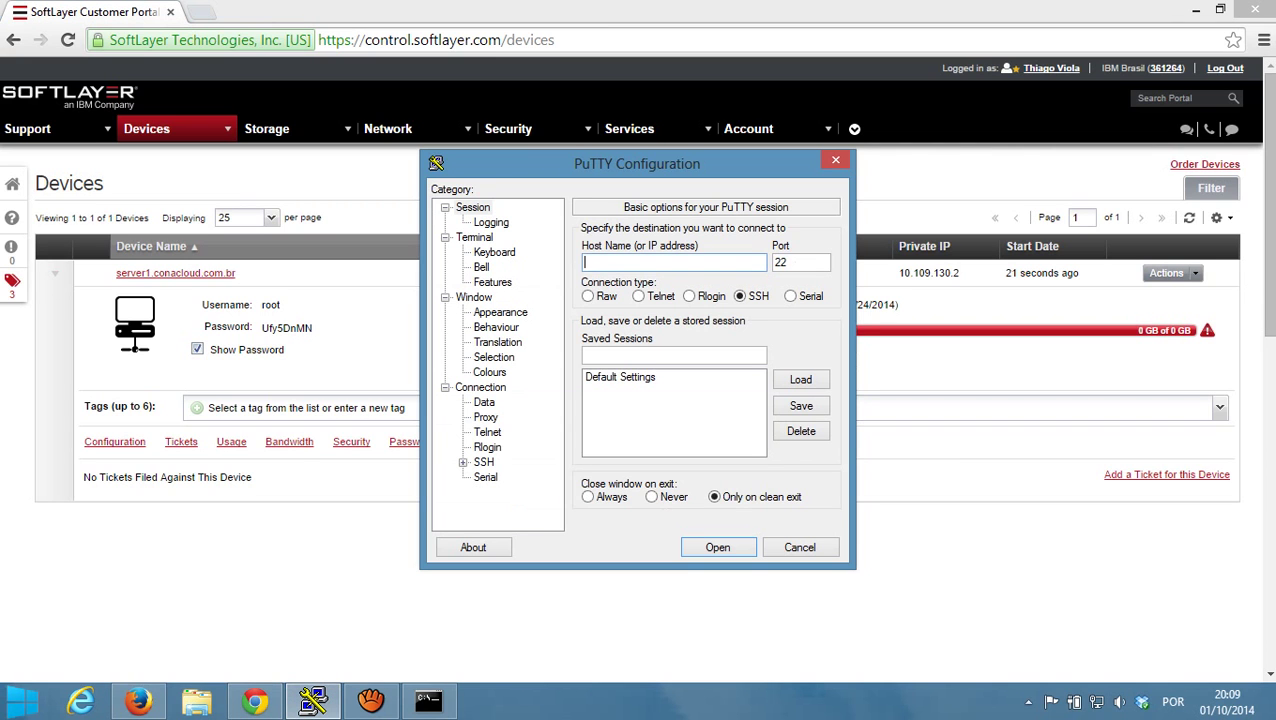
left_click_drag(560, 163, 706, 296)
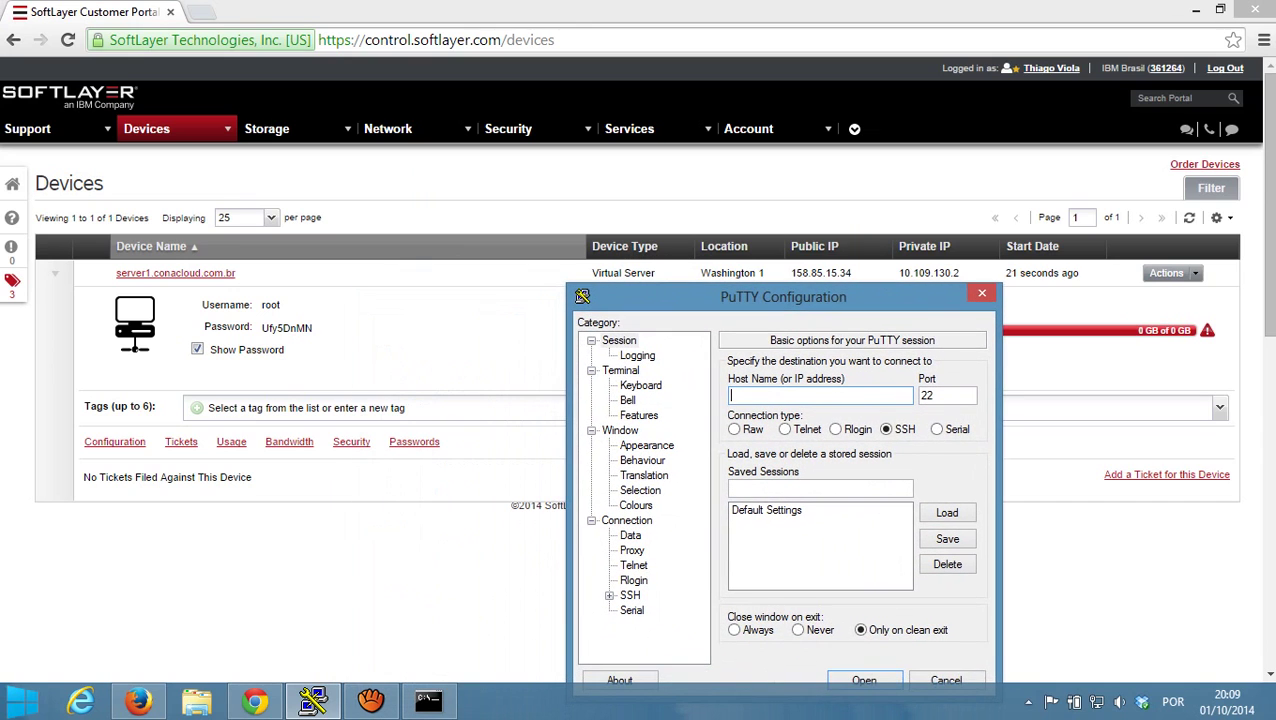
type("158.85.15.34")
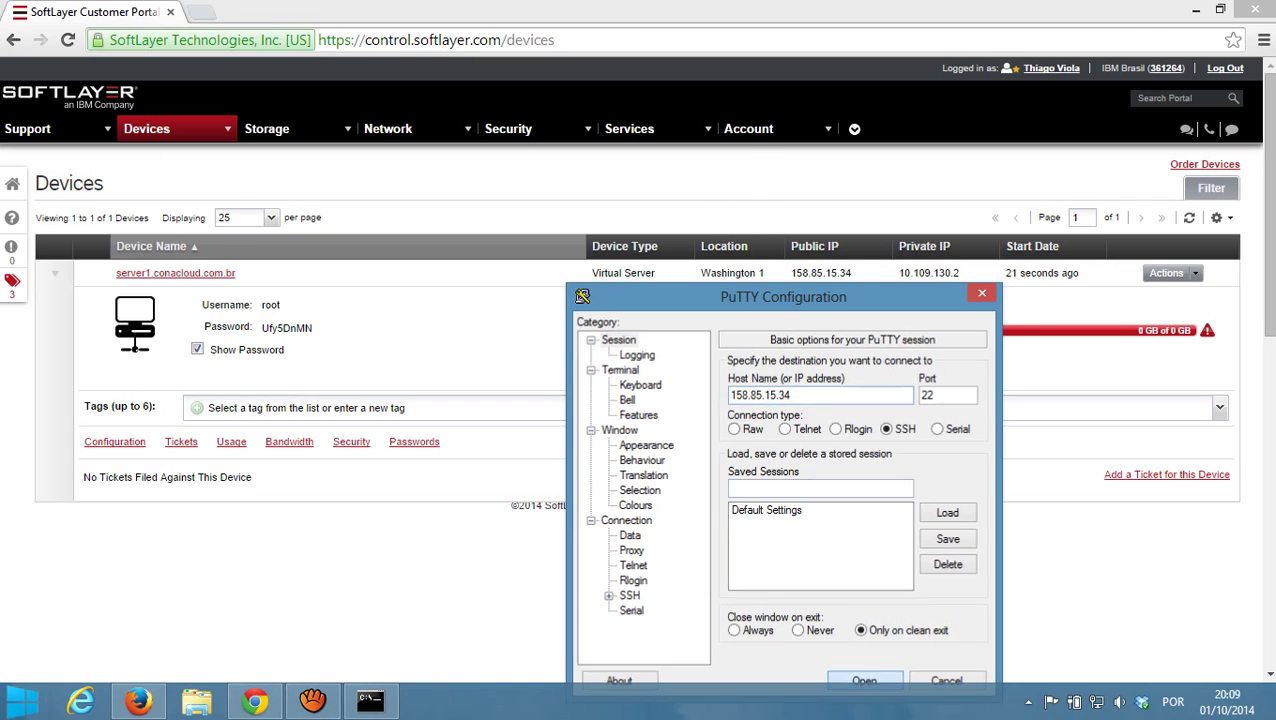
key("Return")
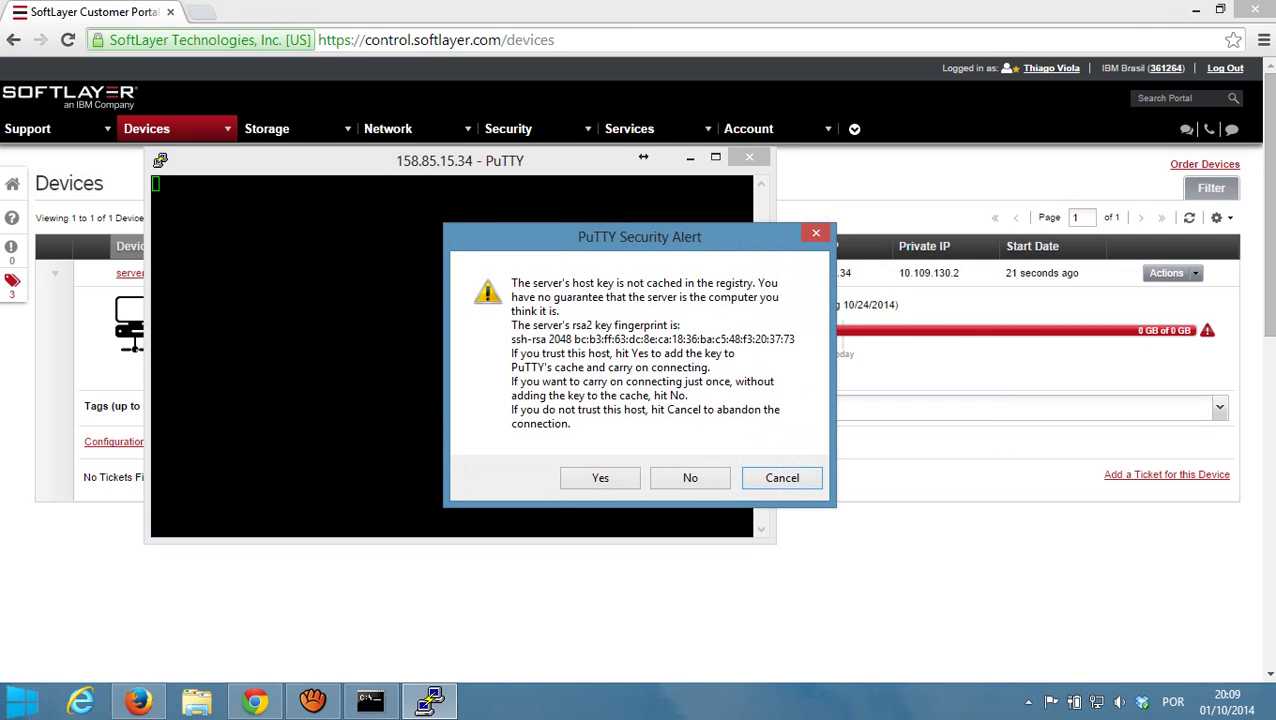
key("Return")
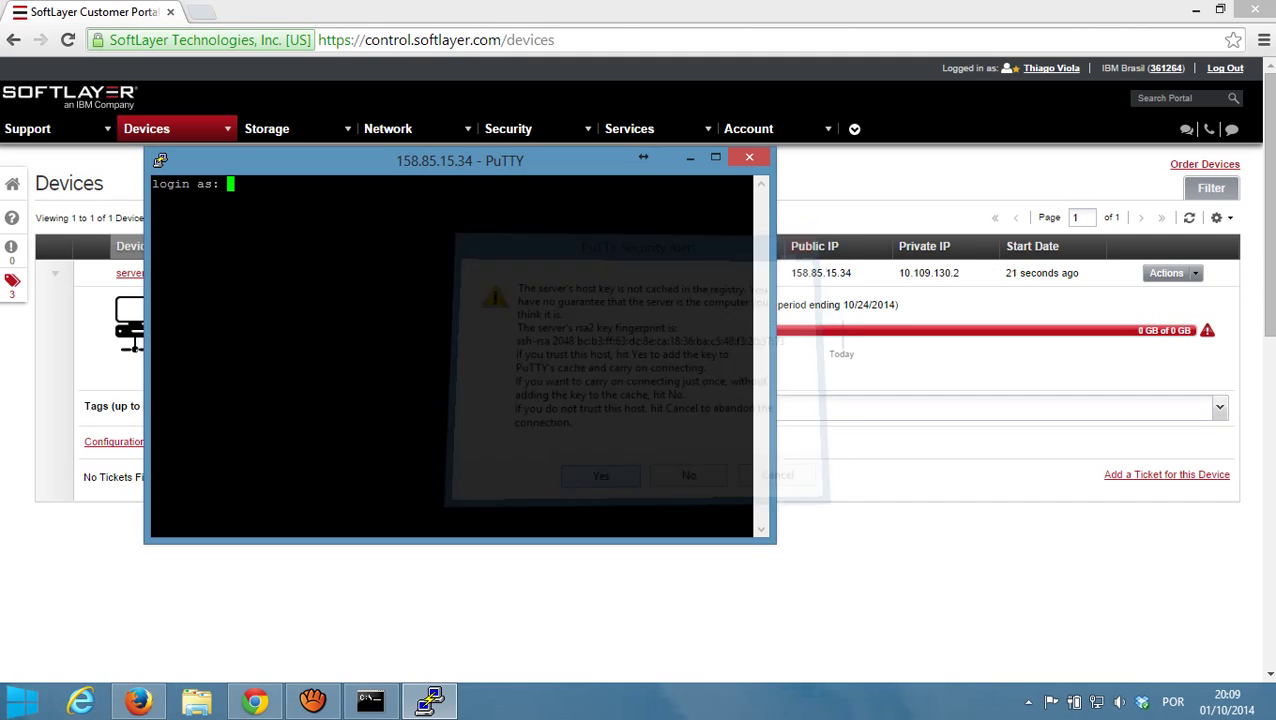
- Log in to the server as root with its password
left_click_drag(643, 157, 973, 220)
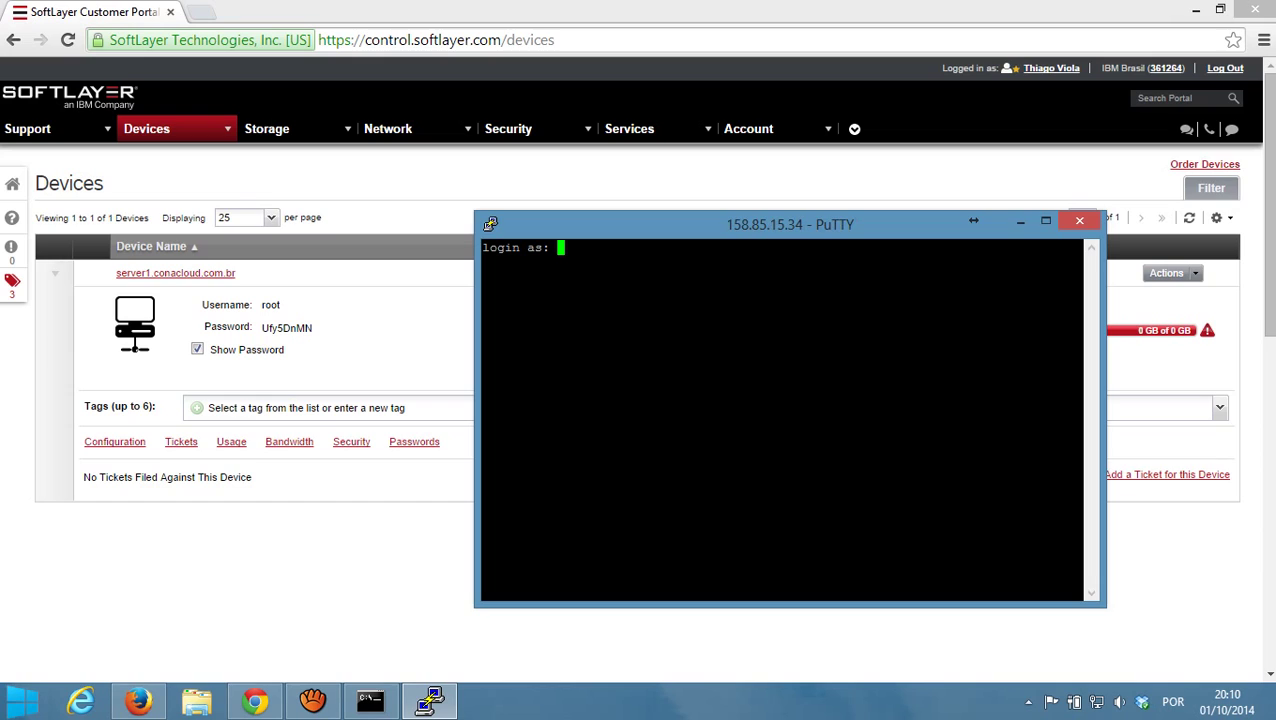
type("root")
key("Return")
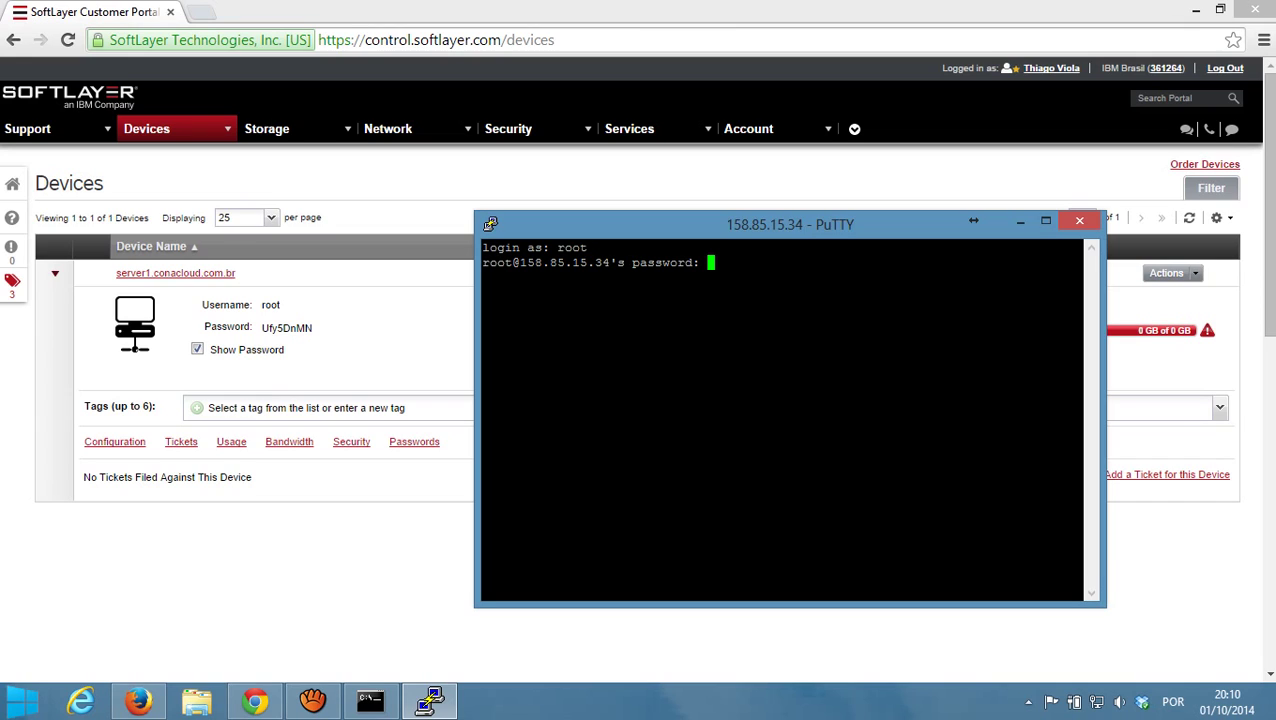
key("Return")
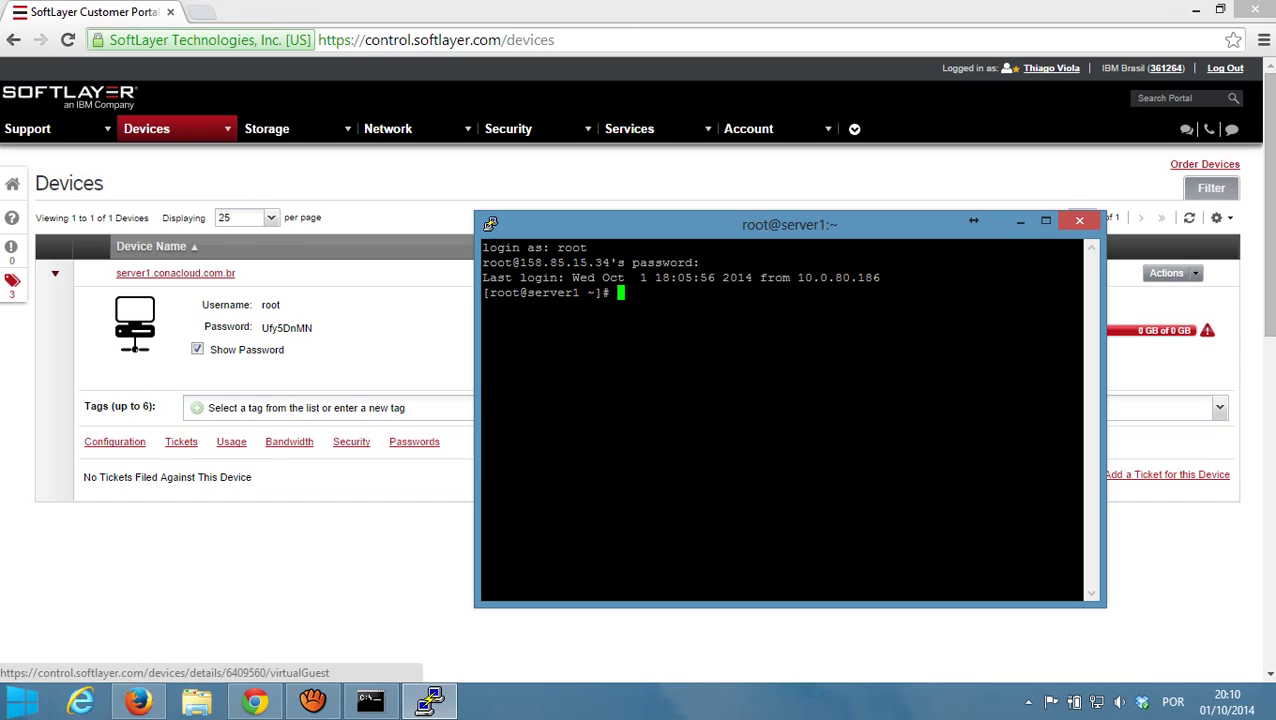
- Run ls -la to list all files in root's home directory
type("LS - LA")
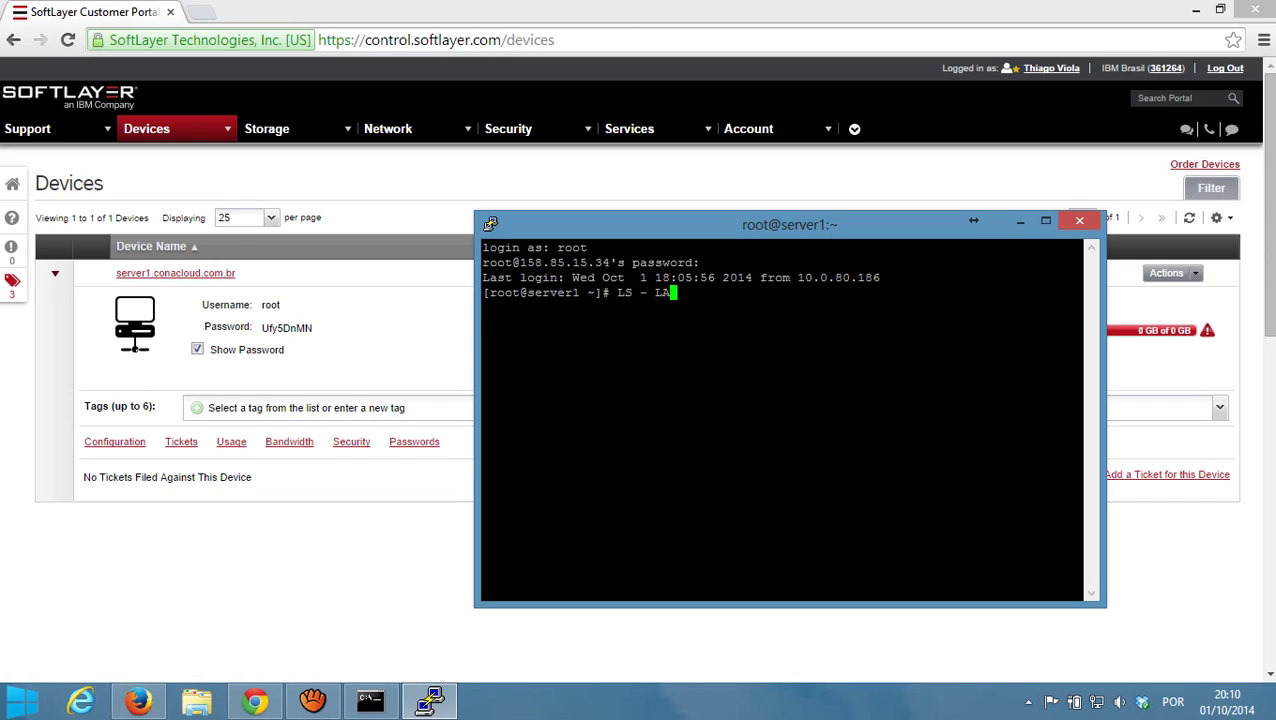
key("Return")
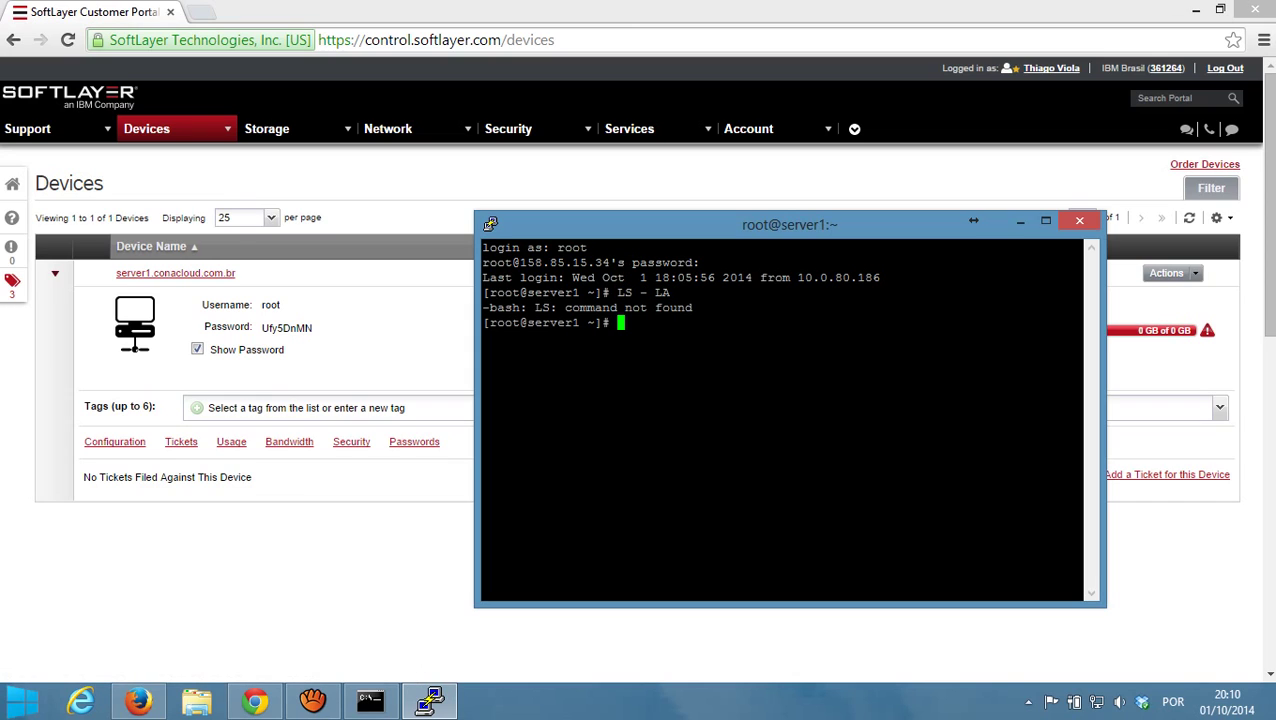
type("ls -la")
key("Return")
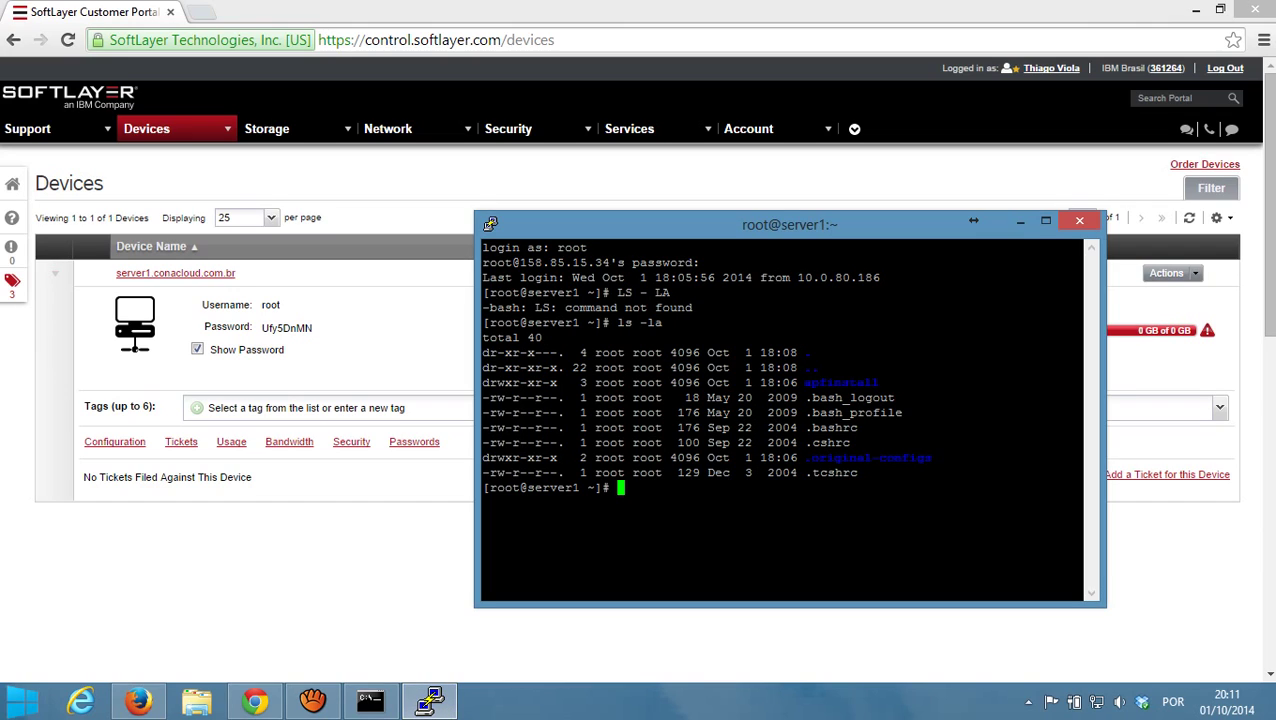
- End the SSH session with exit and bring aTube Catcher forward
type("quit")
key("Return")
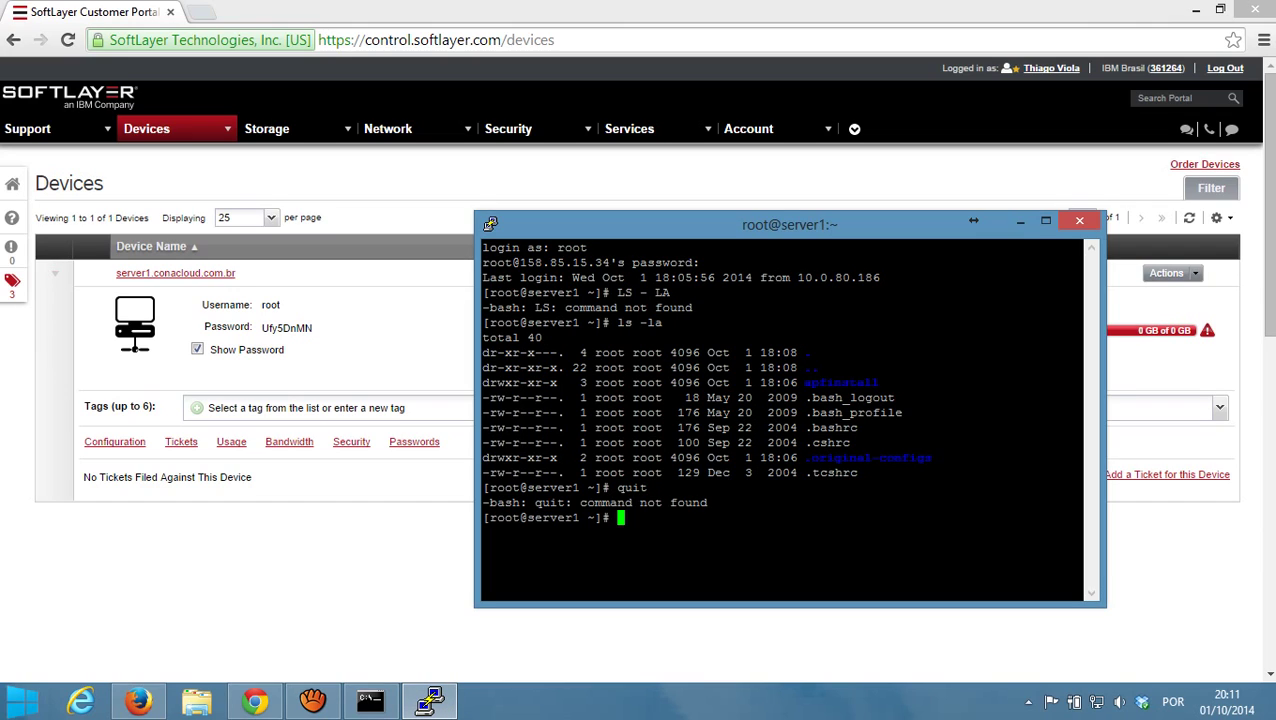
type("exit")
key("Return")
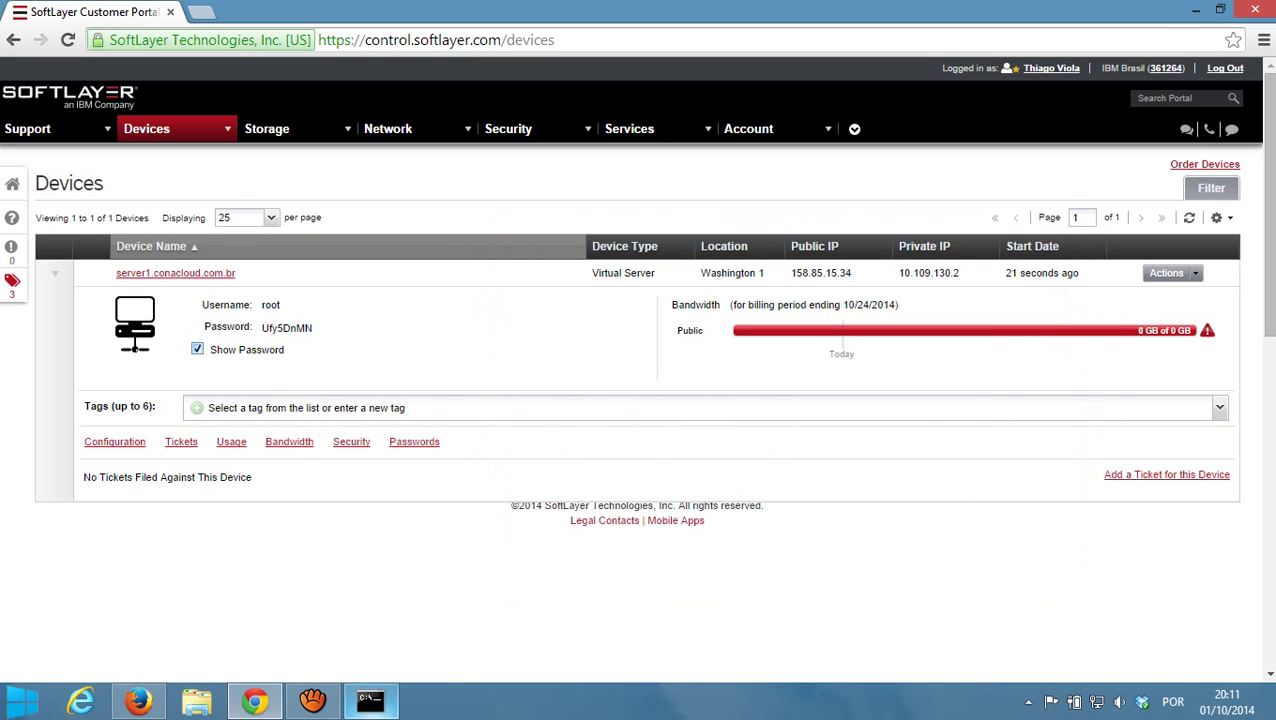
left_click(312, 700)
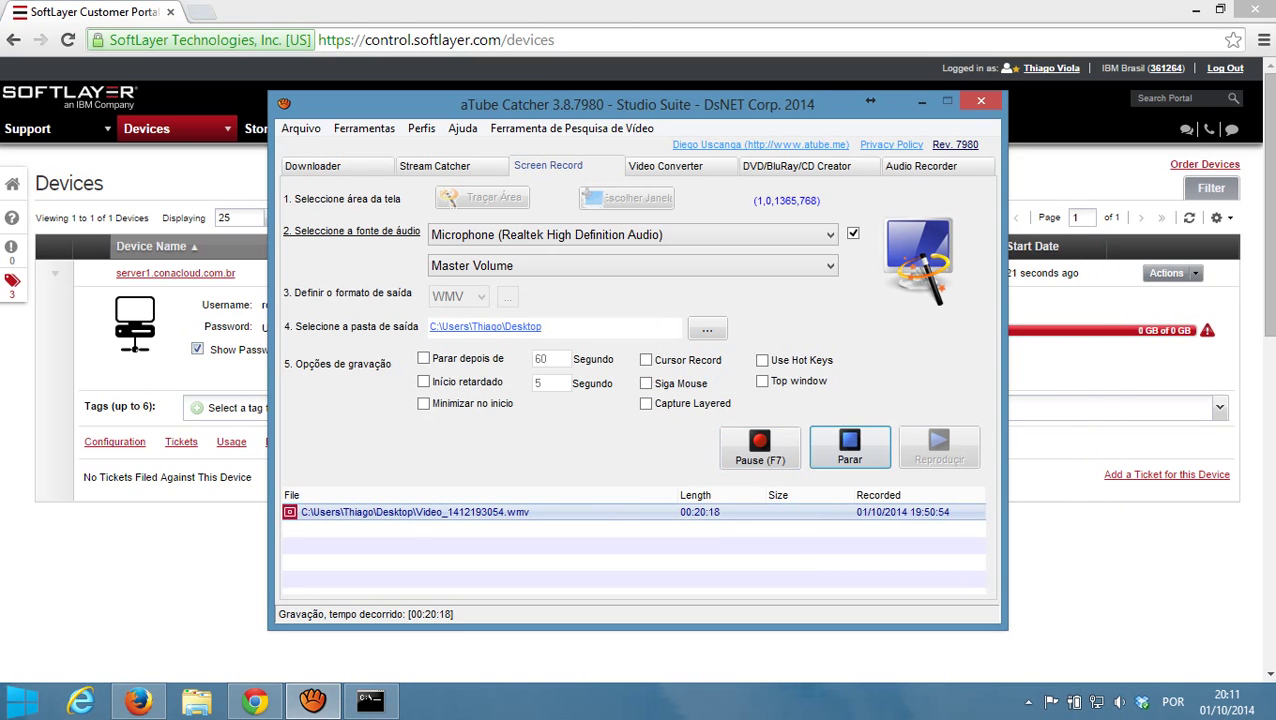